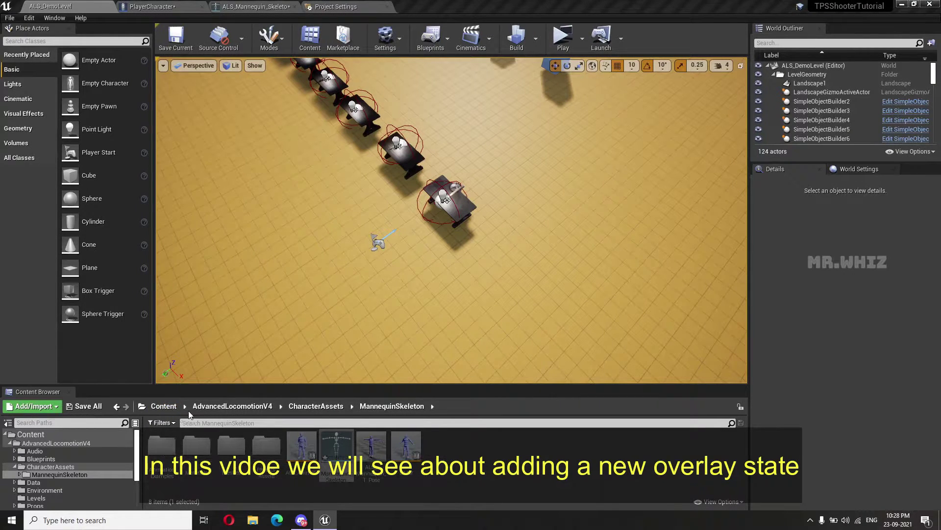
Open the ALS_OverlayState enum from AdvancedLocomotionV4 > Data > Enums in the Content Browser.
click(201, 408)
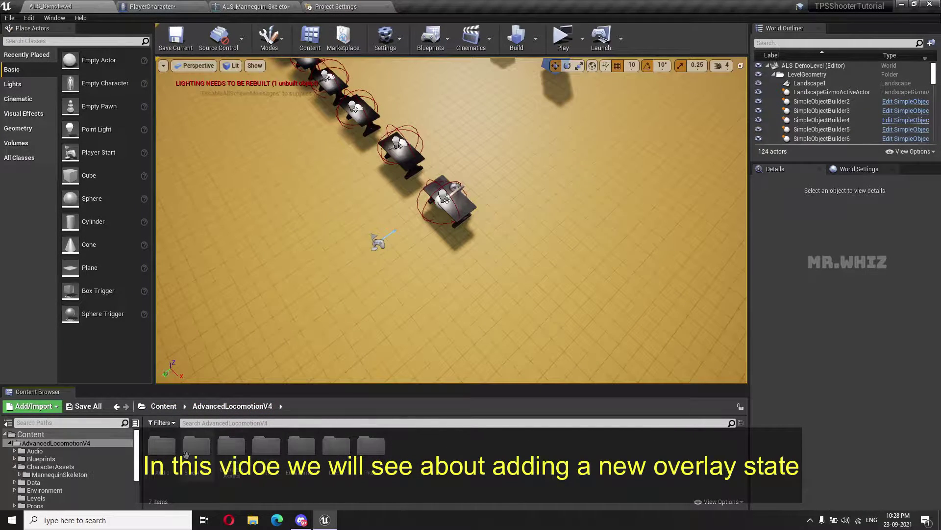
double_click(266, 446)
double_click(231, 446)
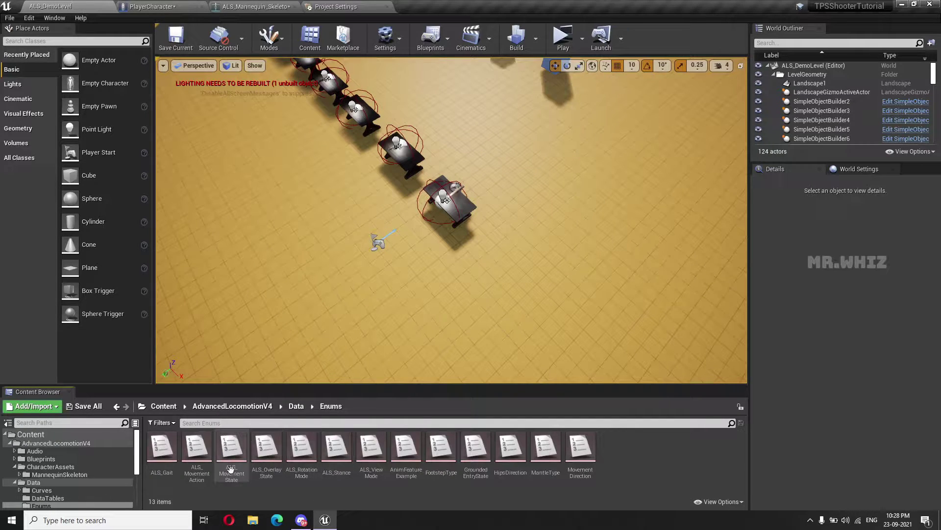
double_click(273, 458)
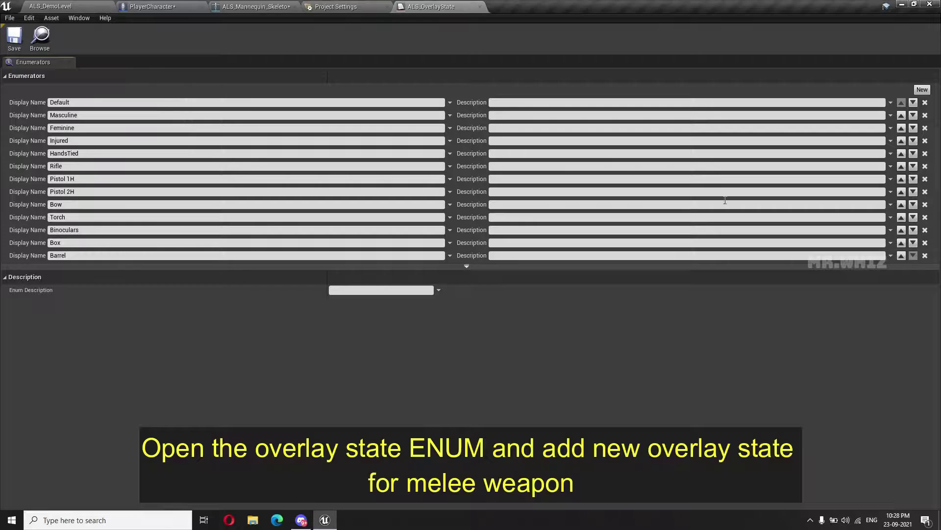
Add an Axe enumerator after Barrel, save the enum, and switch back to ALS_DemoLevel.
click(923, 89)
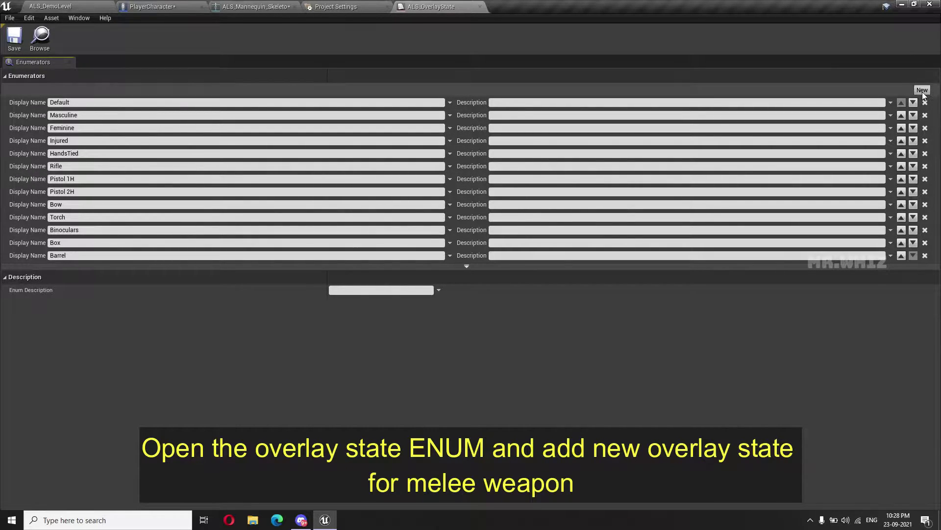
click(112, 268)
drag(112, 268, 27, 267)
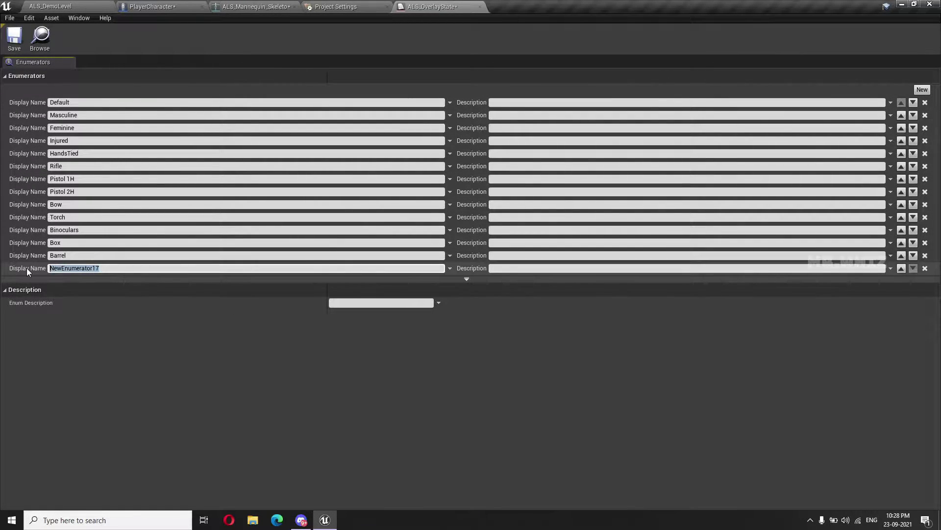
text(Axe)
click(205, 370)
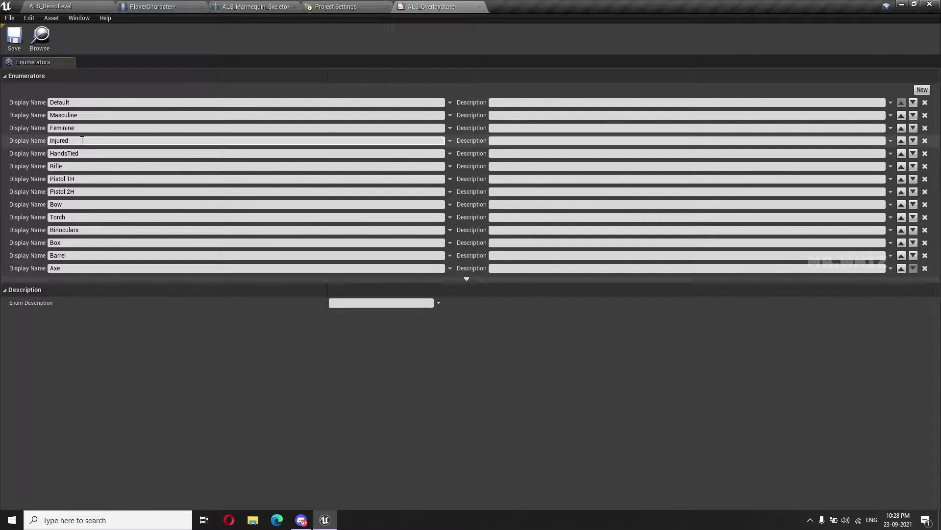
click(16, 44)
click(90, 10)
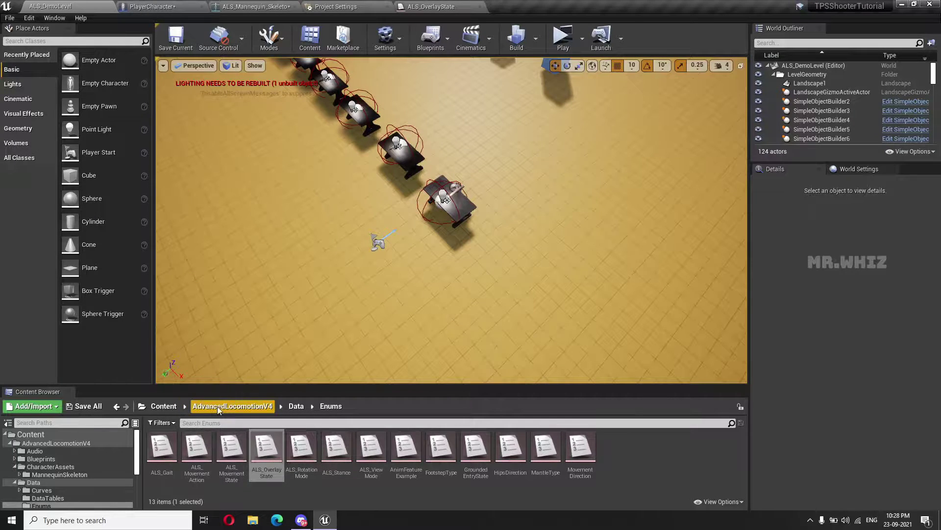
Open ALS_AnimBP from CharacterAssets > MannequinSkeleton, then compile and save it.
click(232, 406)
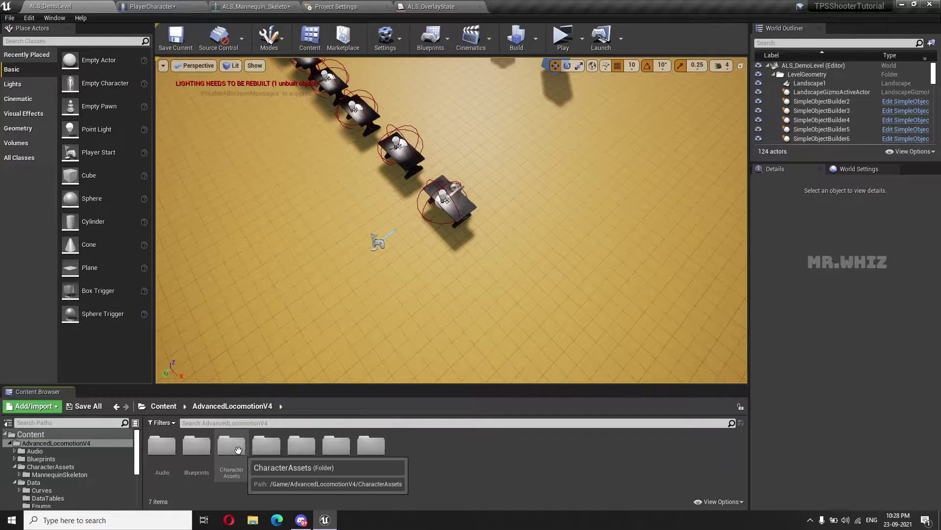
click(235, 449)
double_click(235, 449)
double_click(162, 447)
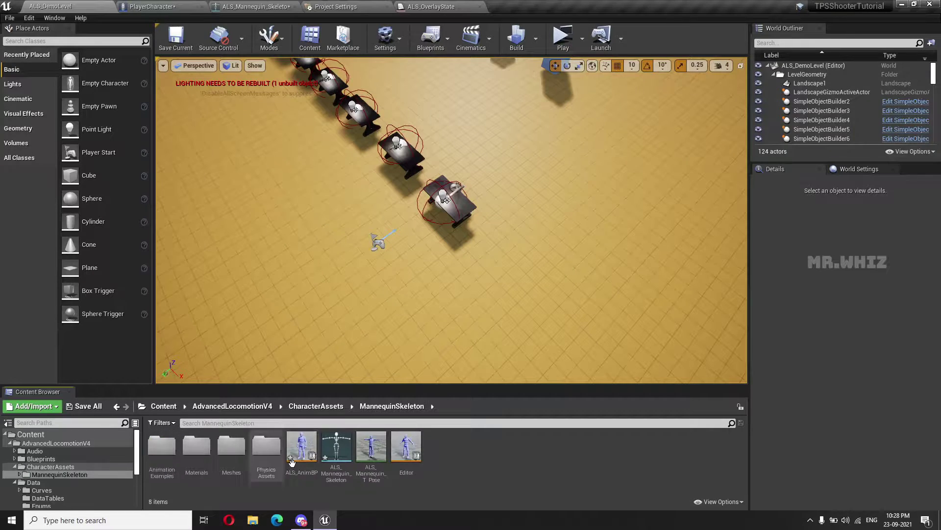
double_click(302, 444)
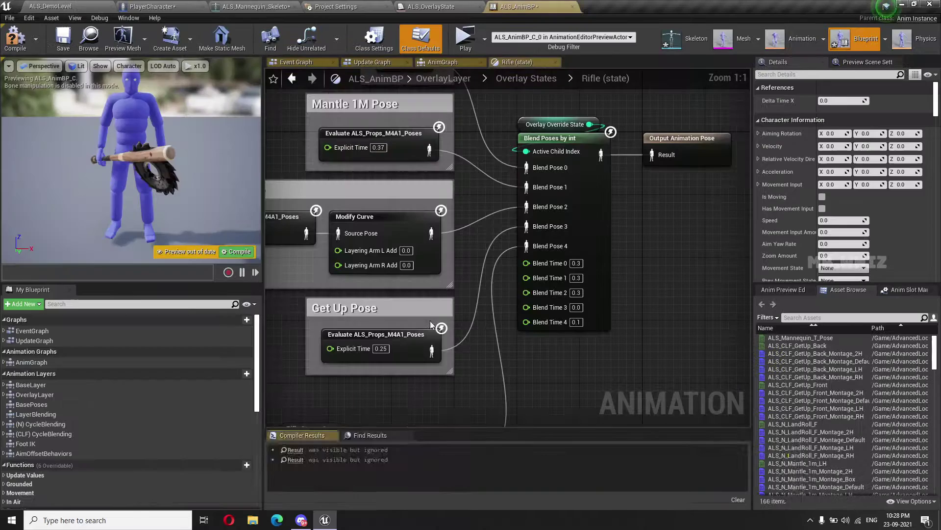
click(16, 51)
key(ctrl+s)
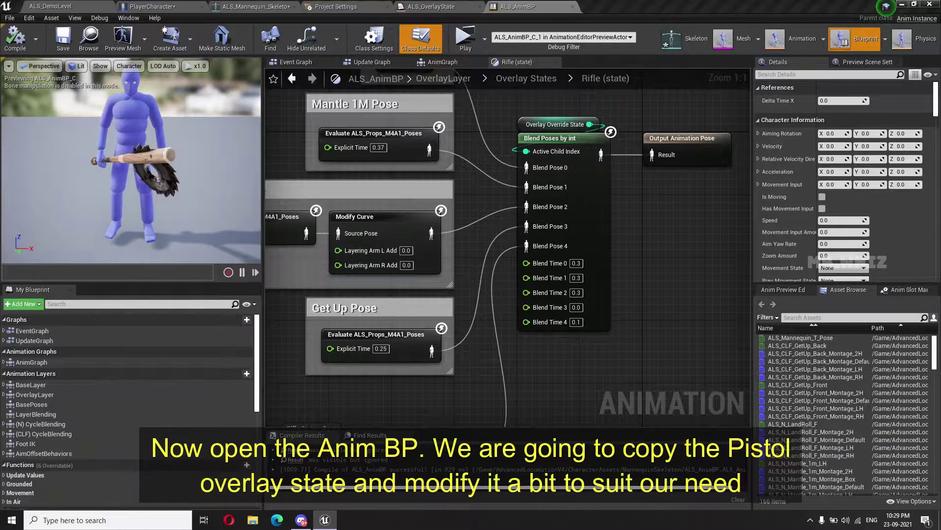
In Overlay States, duplicate the Pistol 1H state and place the copy right of Overlay State.
click(518, 87)
right_drag(658, 216, 567, 216)
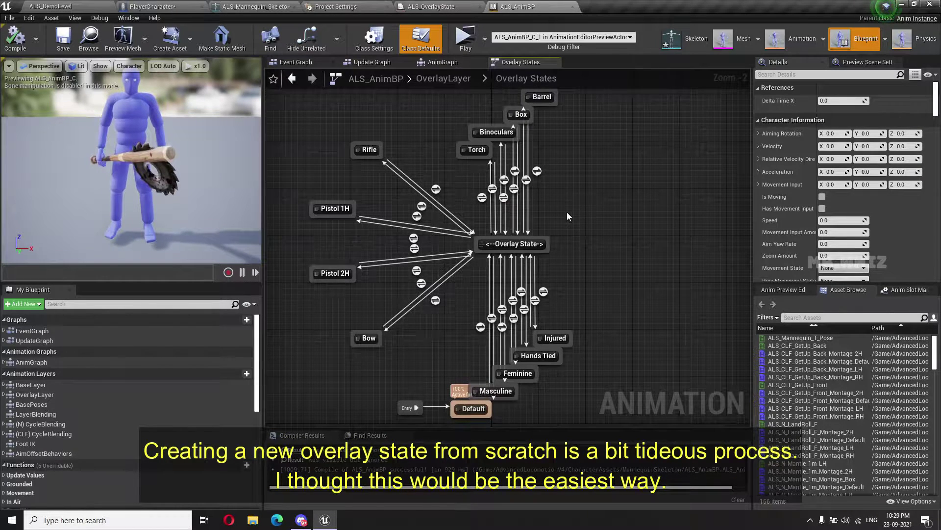
drag(300, 194, 360, 229)
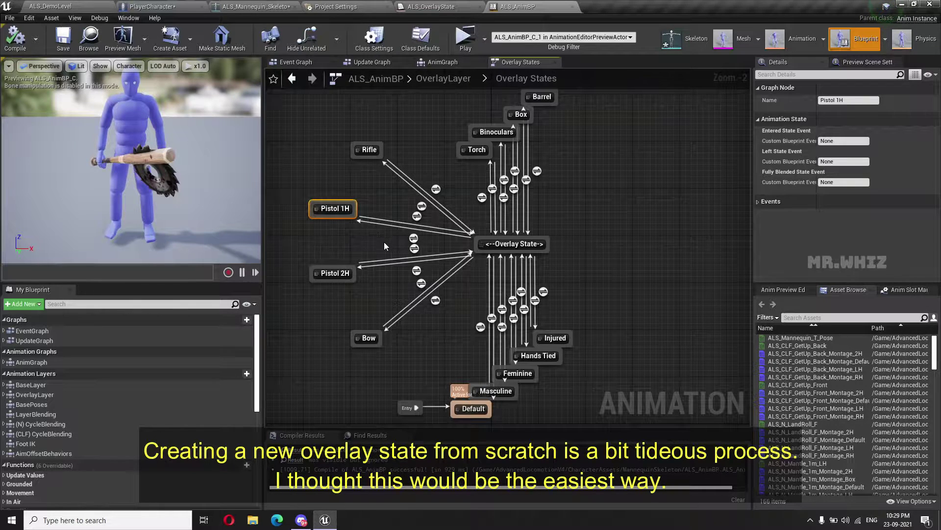
key(ctrl+d)
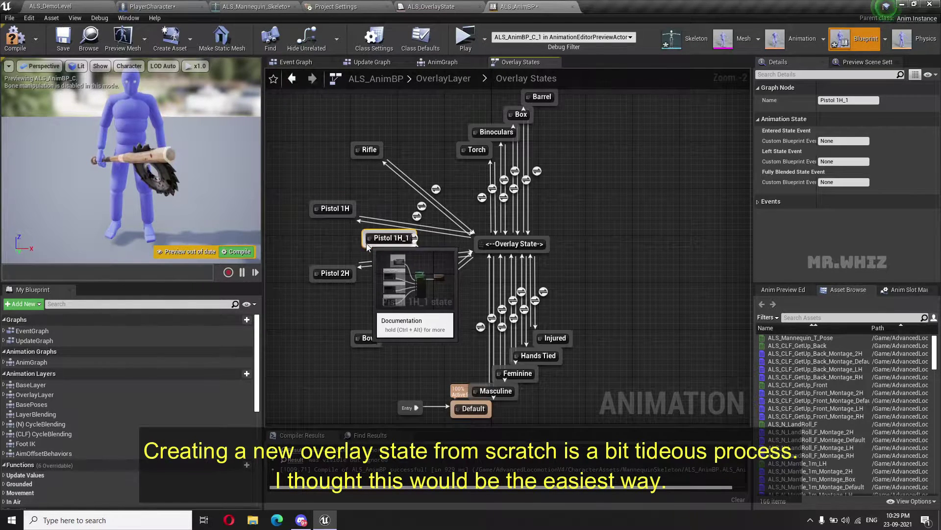
drag(388, 247, 348, 241)
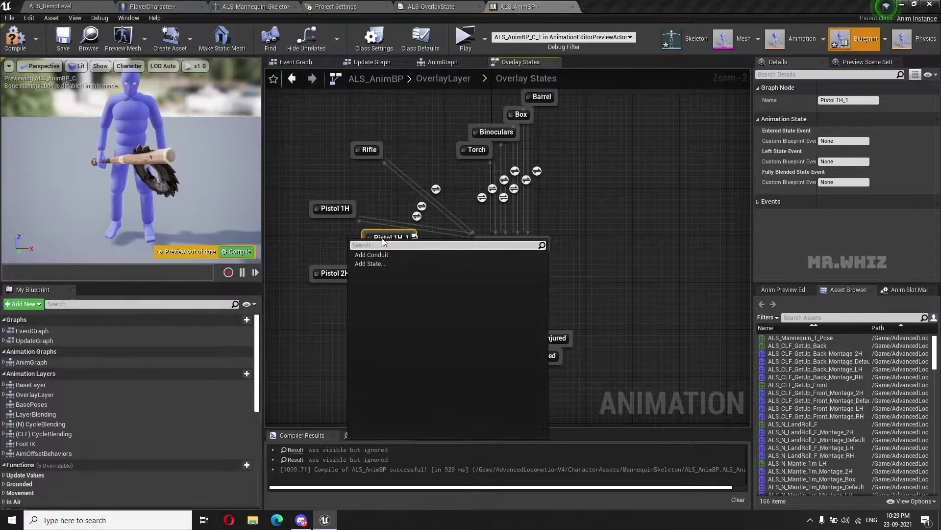
key(Escape)
drag(379, 241, 653, 245)
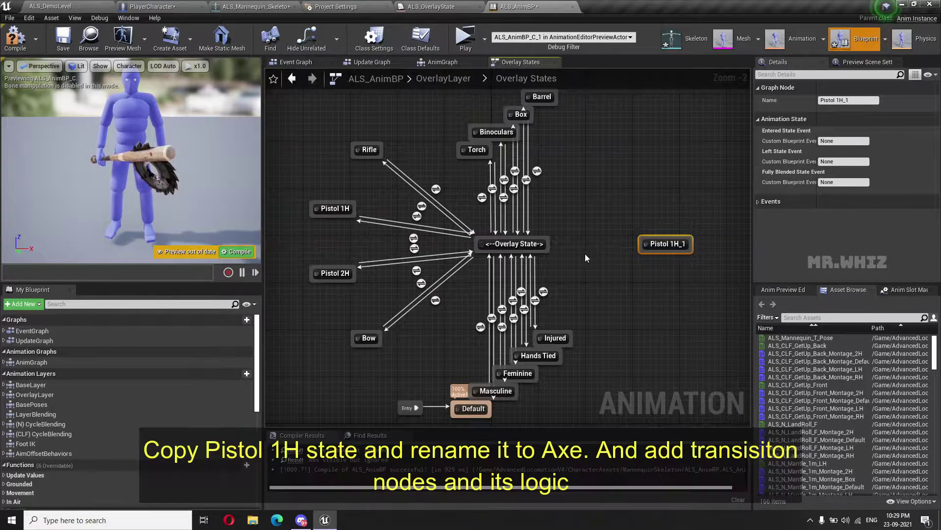
Link the copy to Overlay State with transitions and rename it Axe.
scroll(584, 254, up, 1)
scroll(583, 255, up, 1)
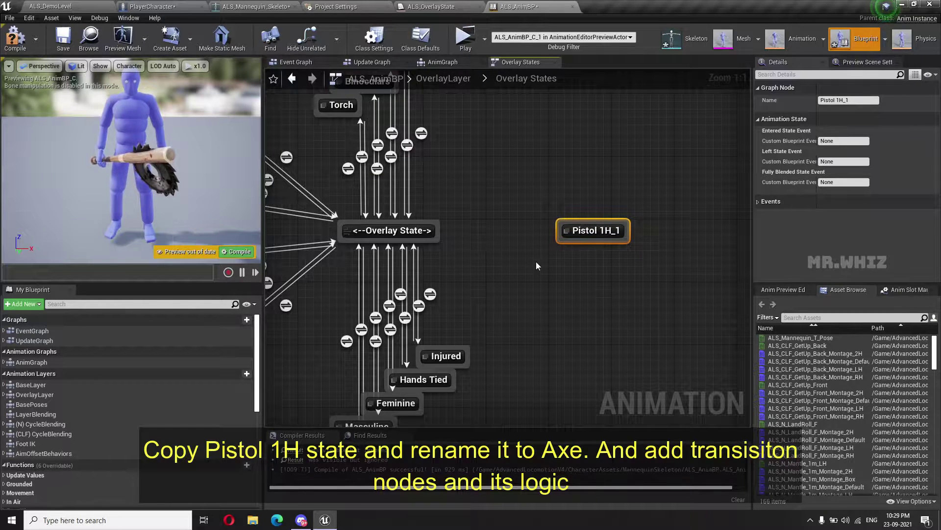
mouse_move(438, 231)
mouse_down()
mouse_move(571, 232)
mouse_move(438, 239)
mouse_up()
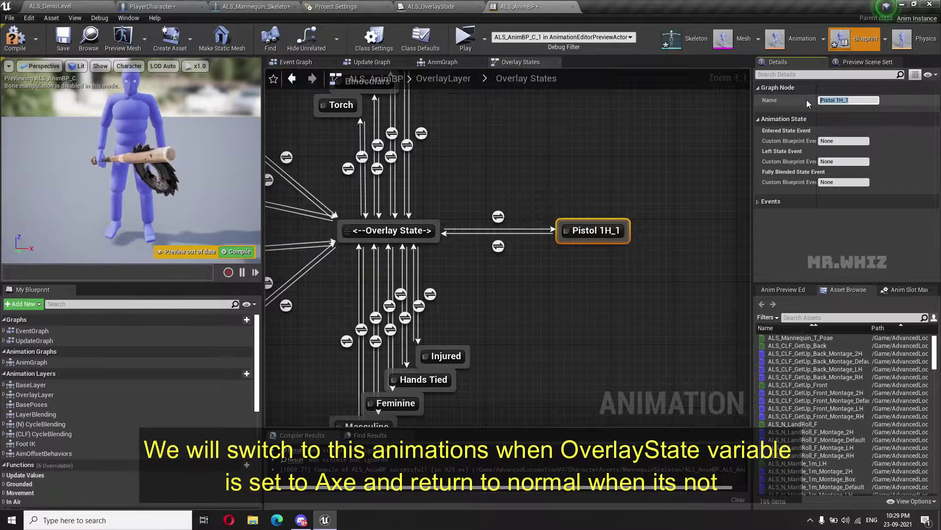
text(Axe)
click(655, 306)
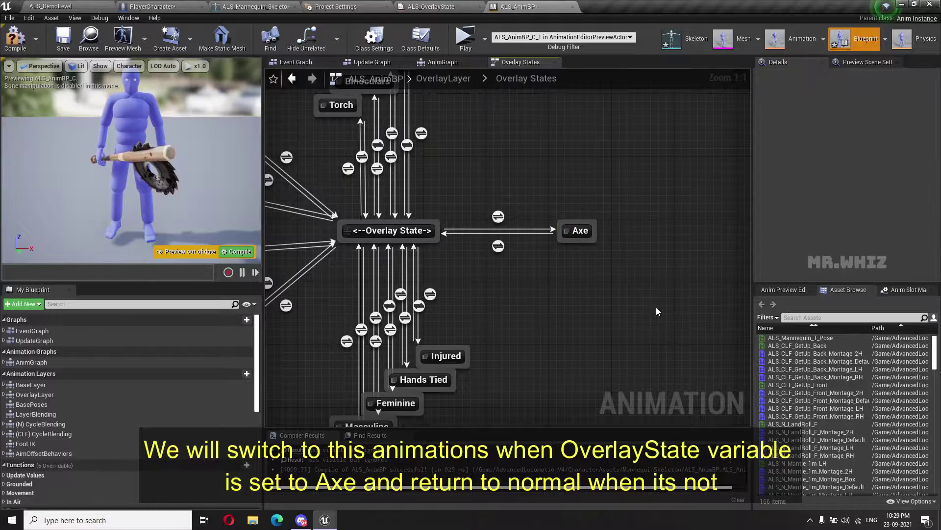
In the Overlay State-to-Axe transition rule, add a Get Overlay State node.
double_click(498, 216)
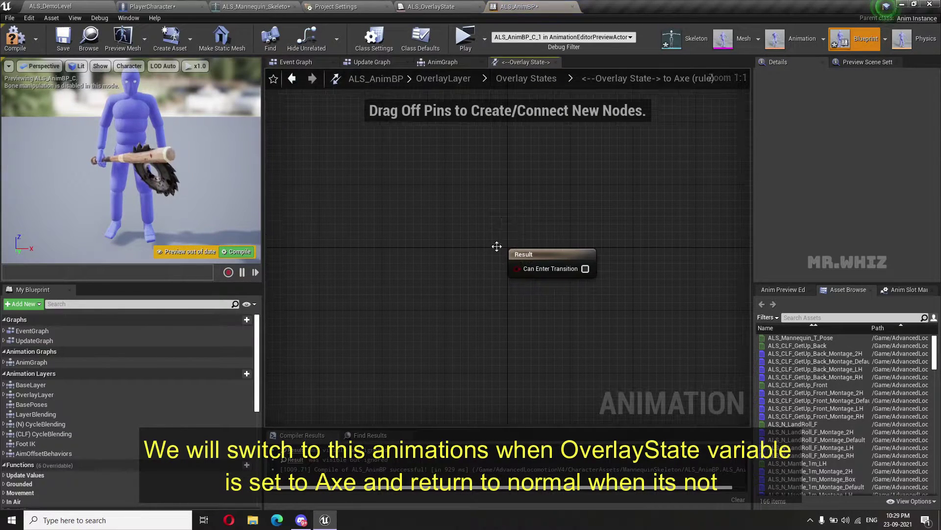
right_drag(466, 258, 641, 248)
right_click(459, 247)
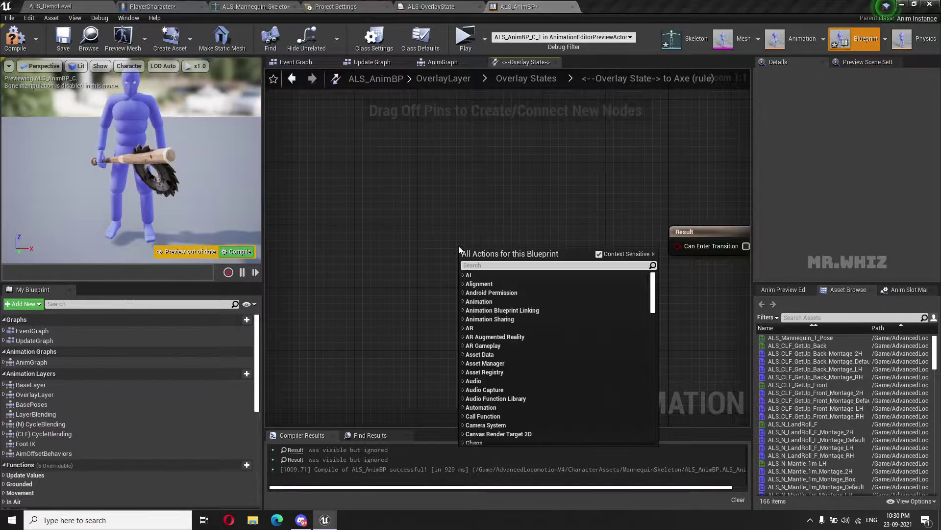
text(overl)
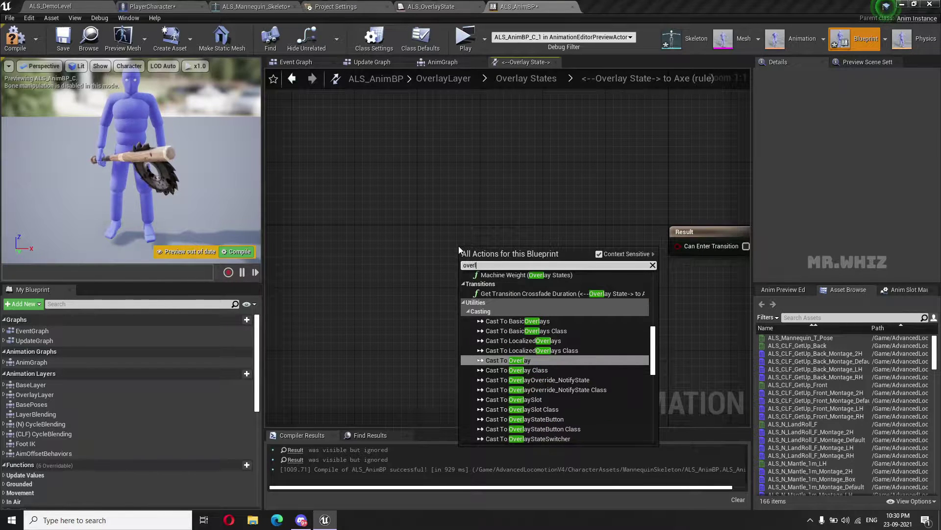
text(ay)
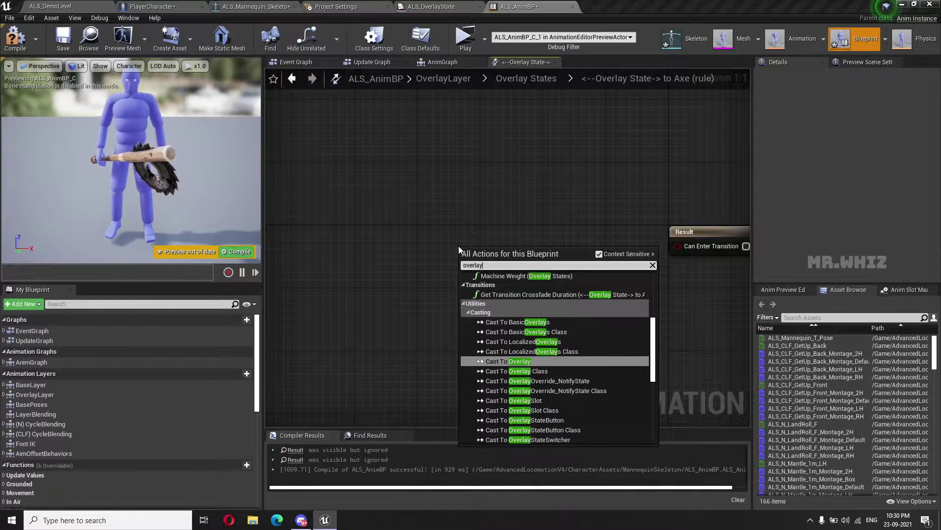
text( sta)
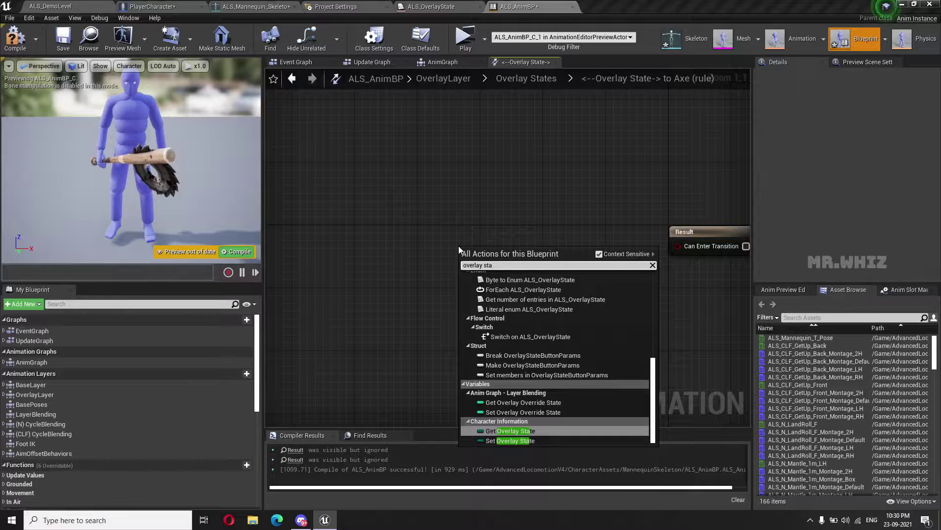
key(Return)
drag(461, 249, 411, 243)
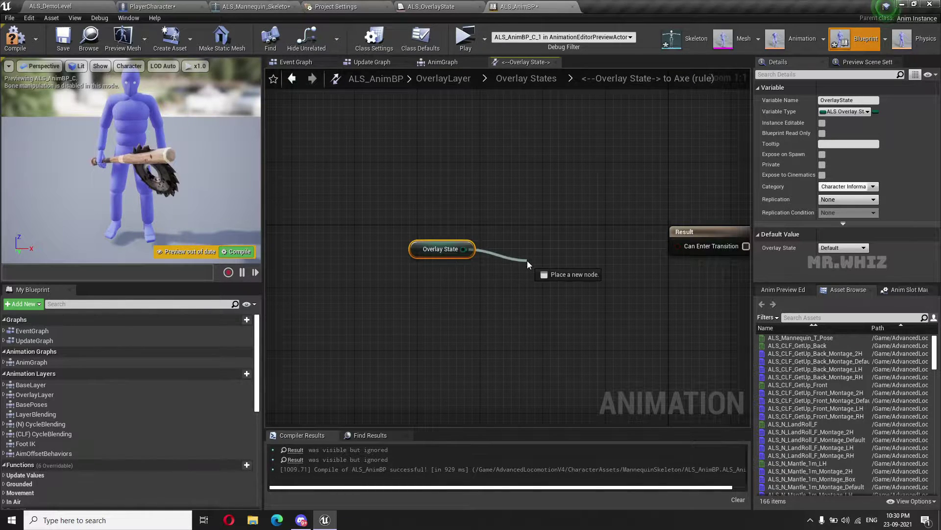
Wire an Equal (Enum) check against Axe into Can Enter Transition, then return to Overlay States.
drag(467, 251, 527, 261)
text(==)
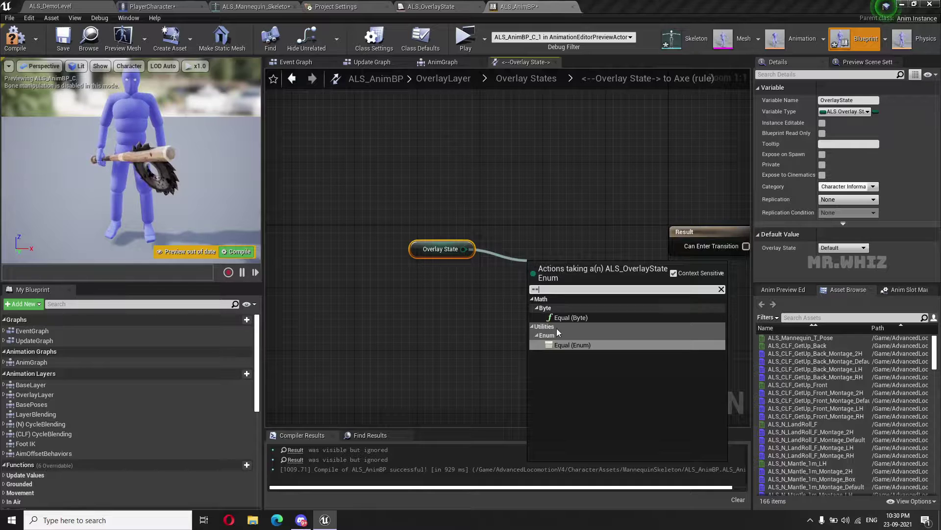
click(563, 346)
drag(572, 260, 523, 241)
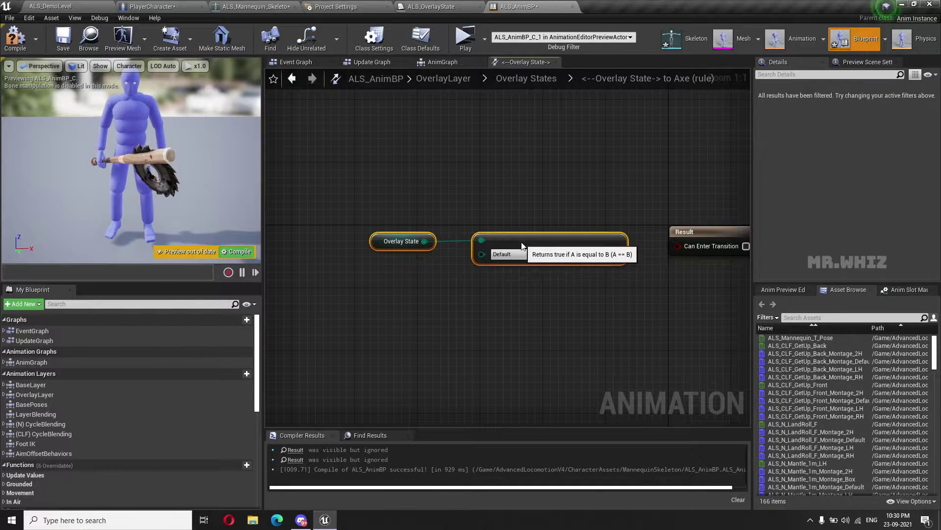
mouse_move(622, 252)
mouse_down()
mouse_move(607, 244)
mouse_move(677, 246)
mouse_up()
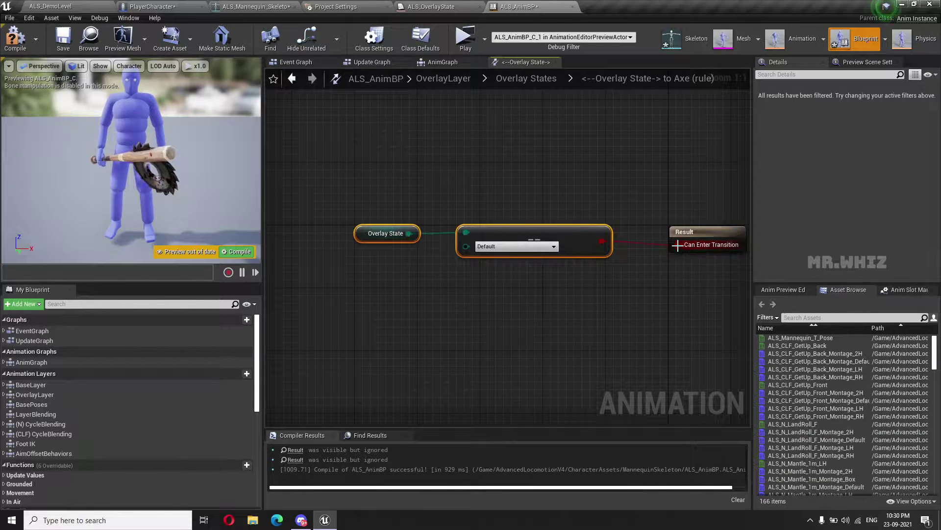
click(554, 246)
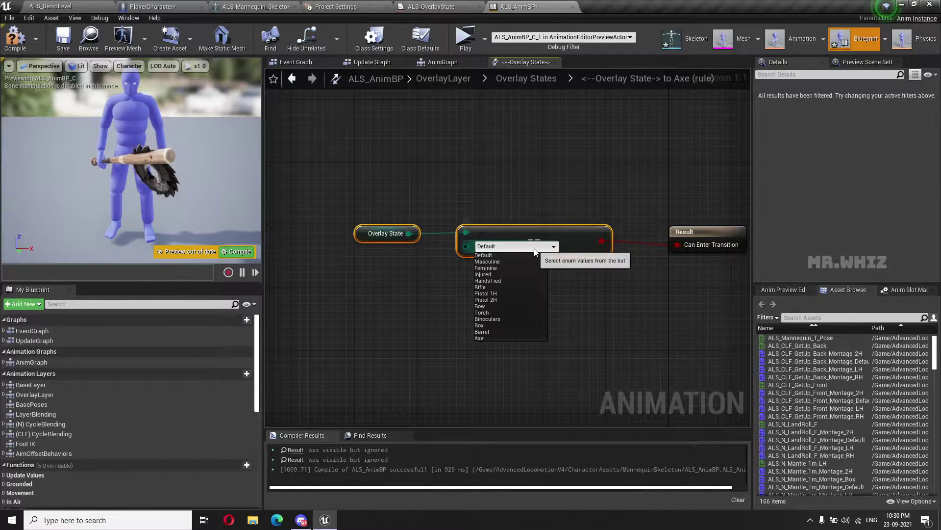
click(499, 339)
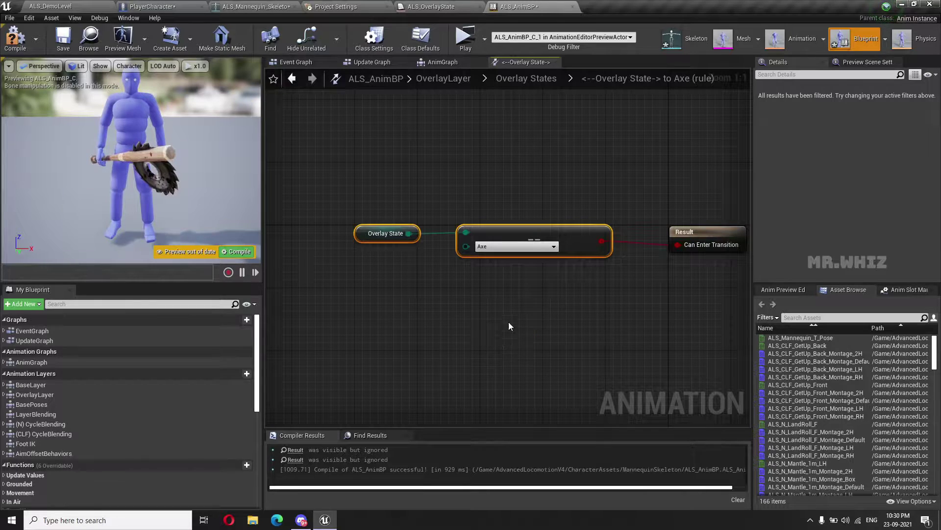
click(542, 80)
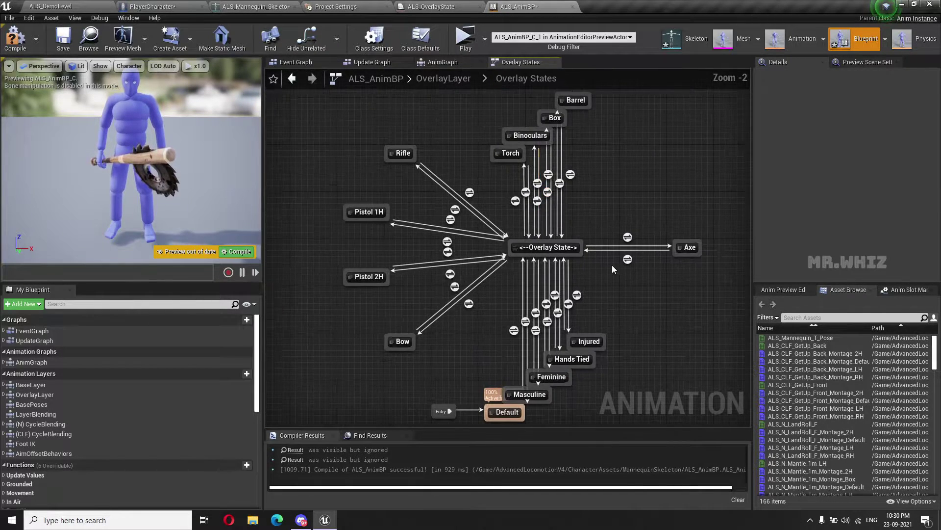
In the Axe-to-Overlay State transition rule, add a Get Overlay State node.
double_click(629, 261)
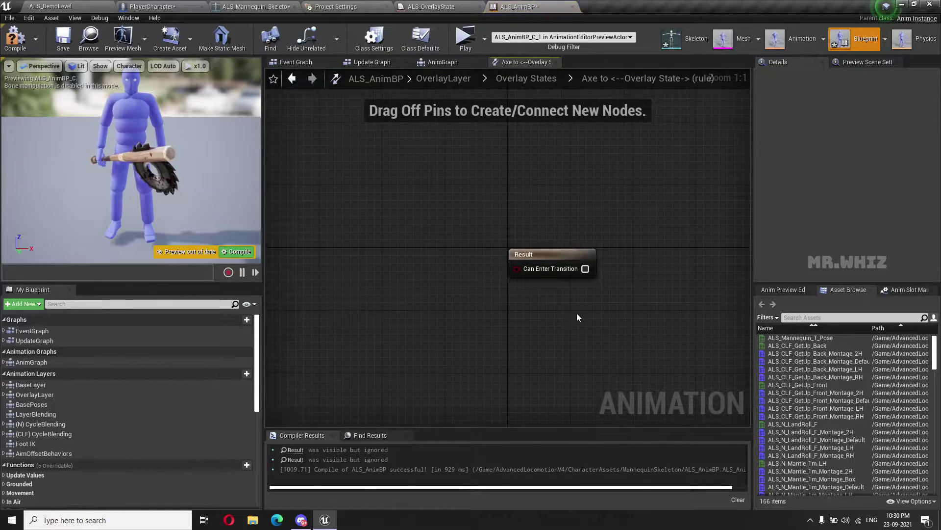
right_drag(713, 316, 748, 311)
right_click(452, 256)
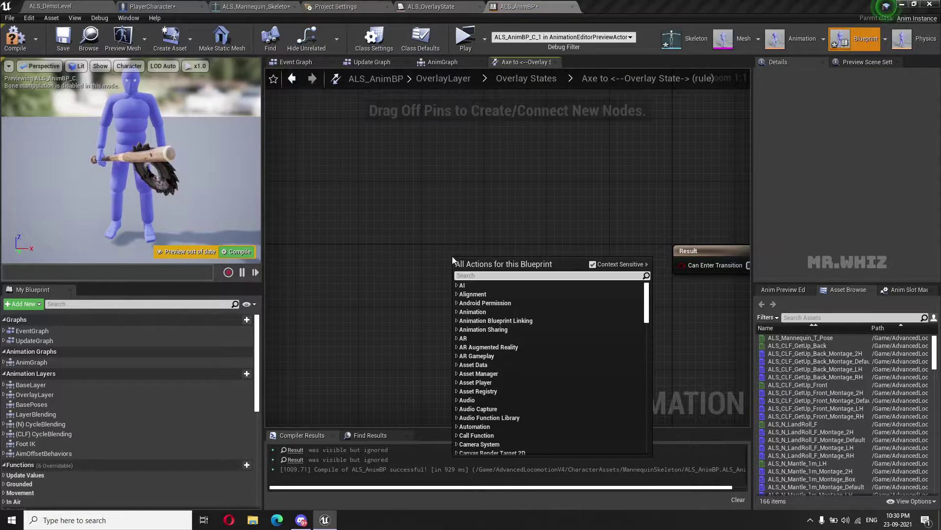
text(overlay)
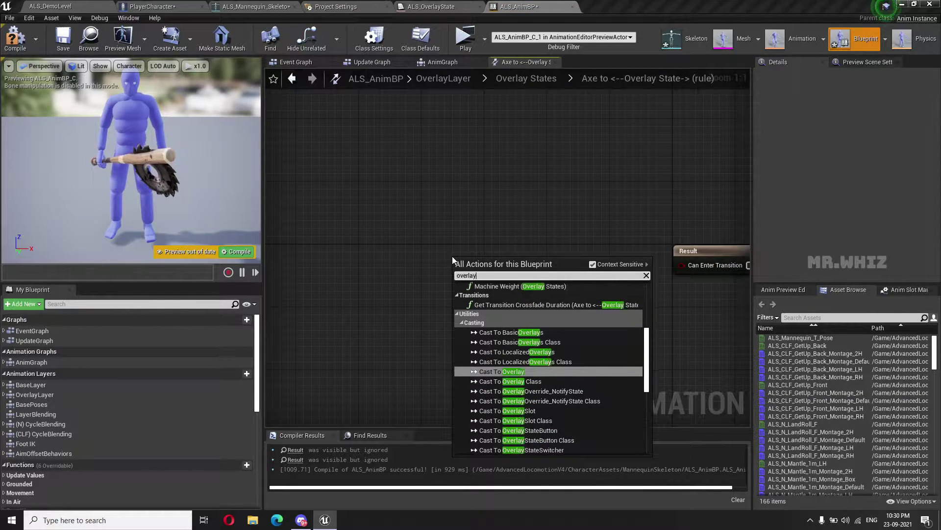
text( state)
key(Return)
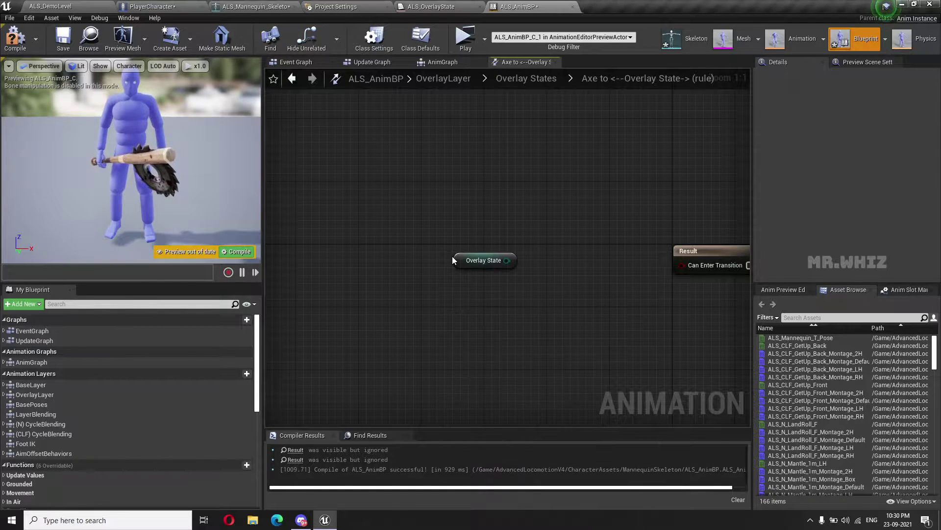
mouse_move(452, 256)
mouse_down()
mouse_move(393, 260)
mouse_move(481, 261)
mouse_up()
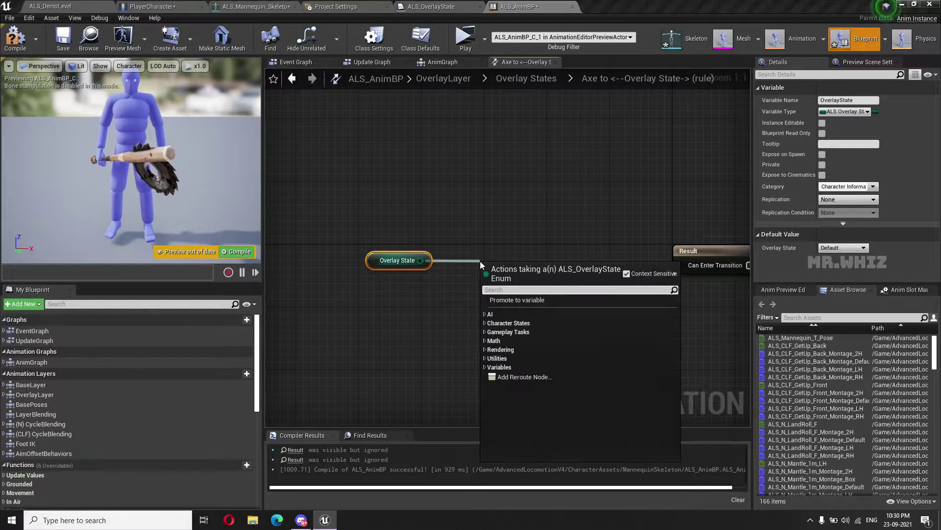
Add a NotEqual (Enum) check against Axe feeding the result, then compile.
text(!=)
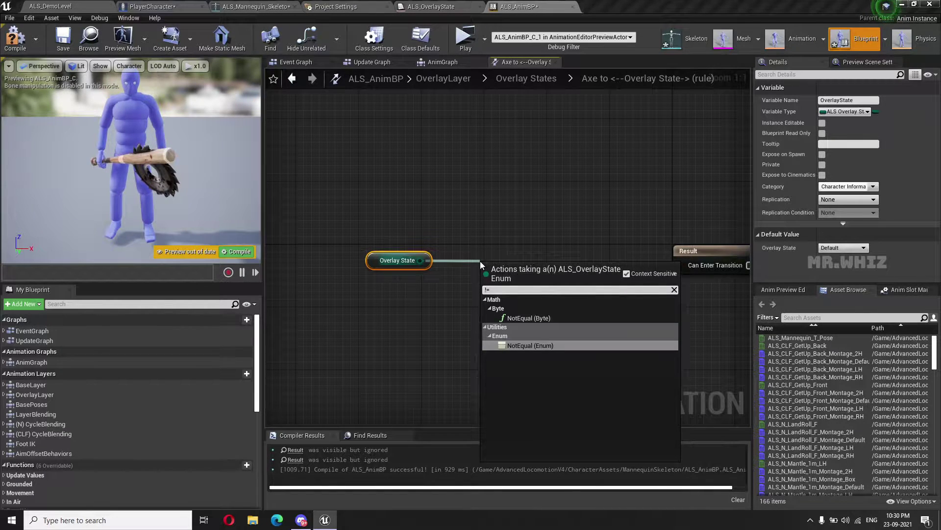
key(Return)
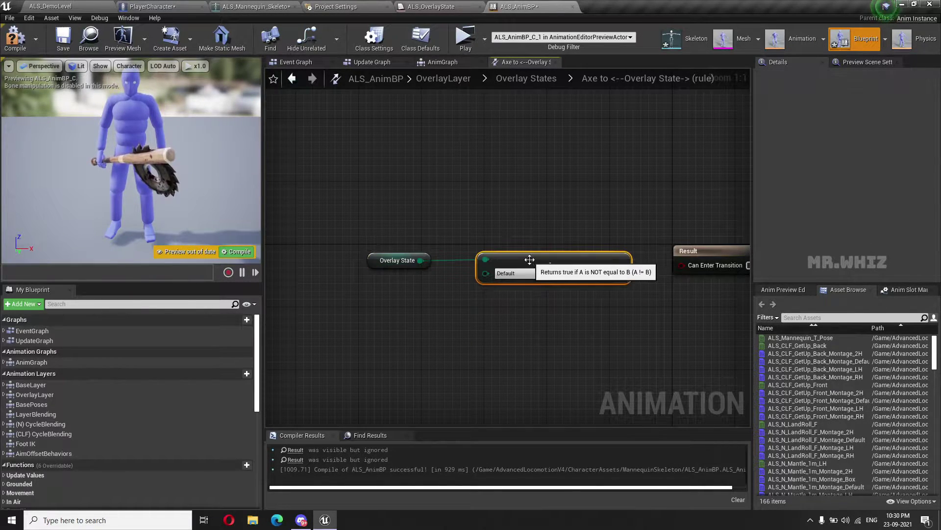
click(537, 275)
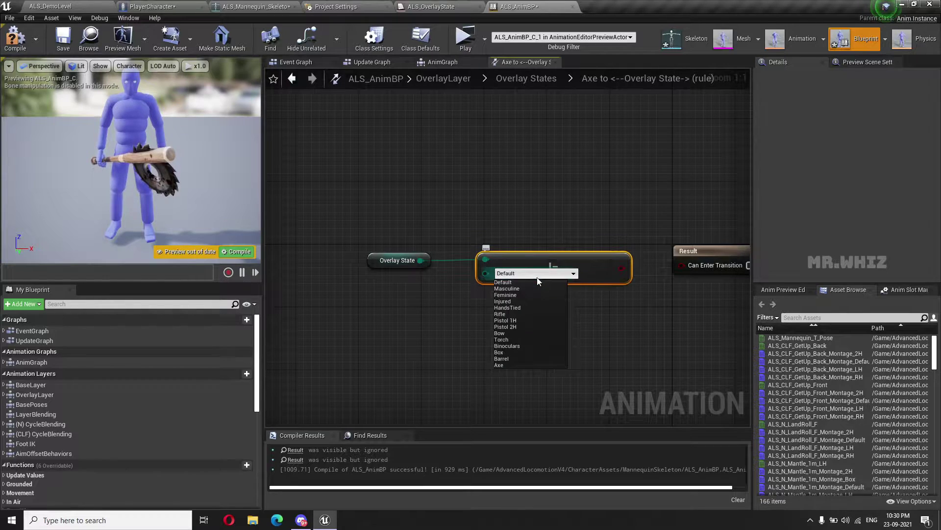
click(510, 366)
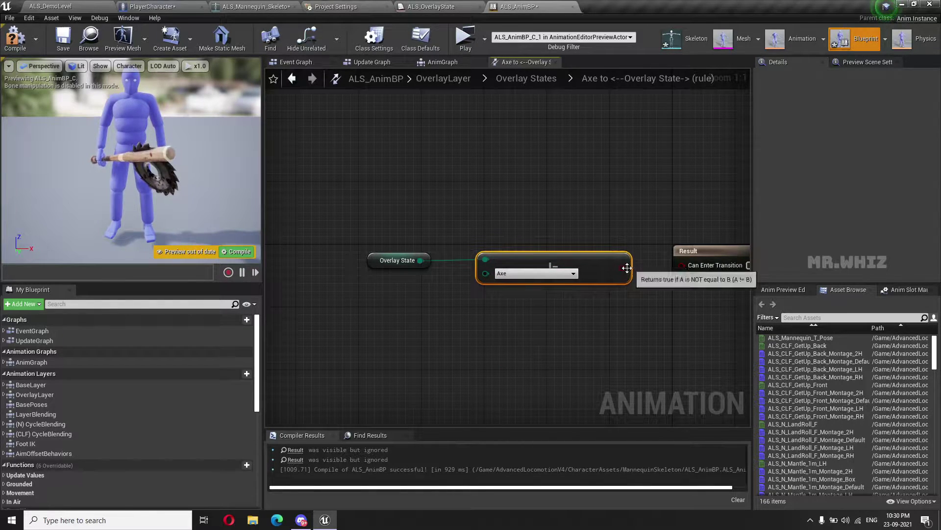
right_drag(685, 336, 565, 336)
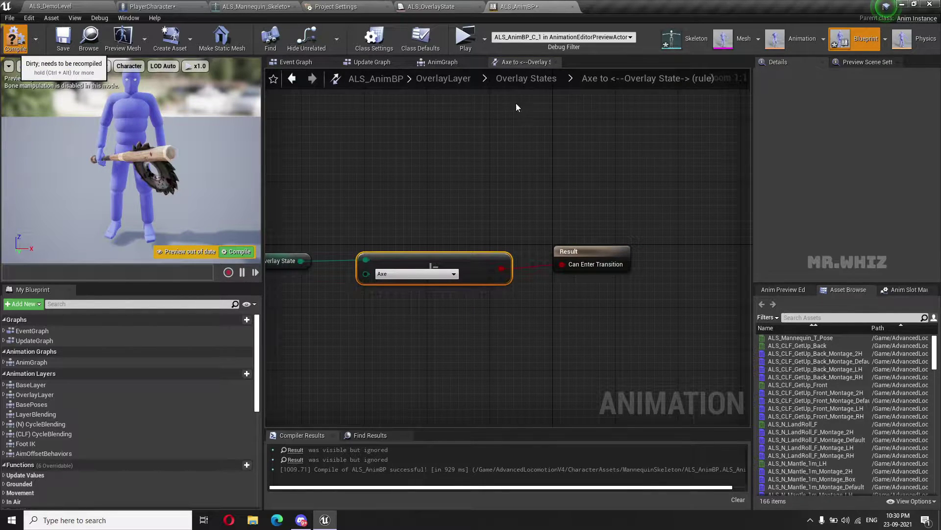
click(537, 77)
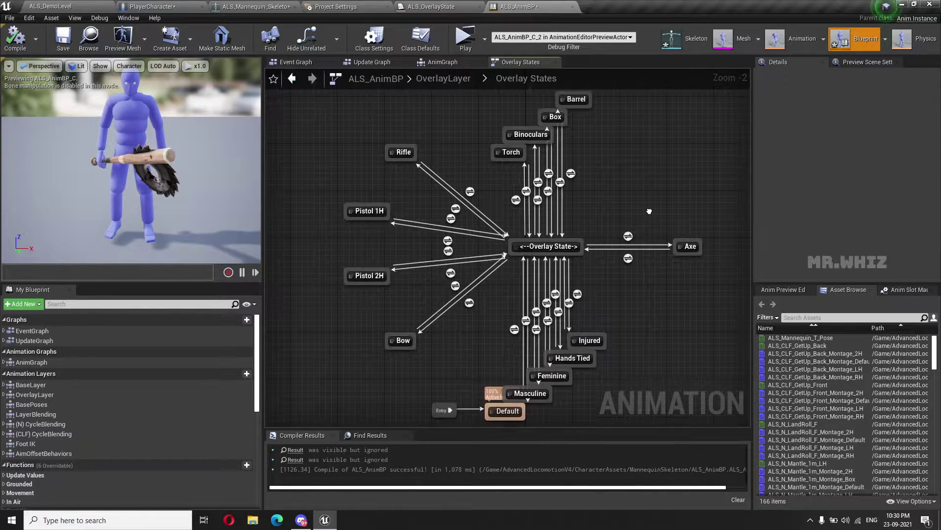
Enter the Axe state's graph and open its nested Pistol 1H States machine.
right_drag(649, 211, 510, 191)
double_click(553, 228)
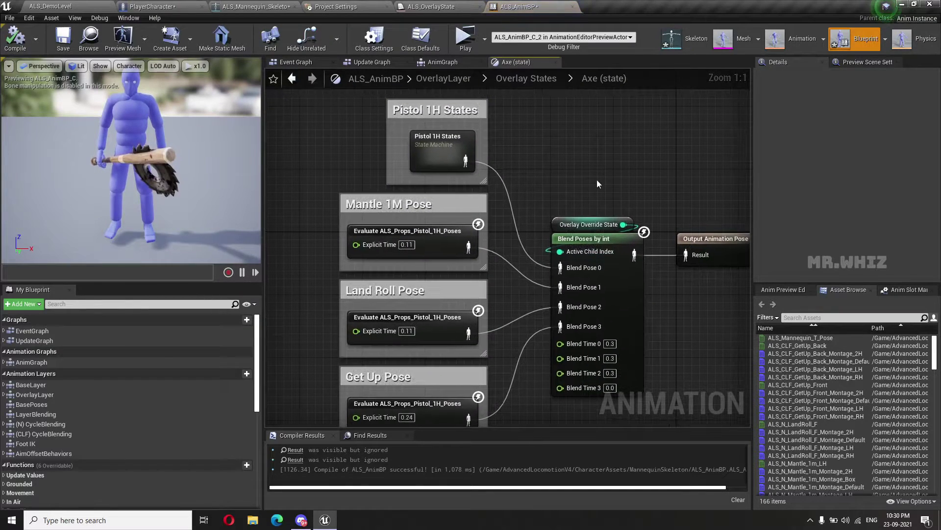
mouse_move(597, 184)
right_down()
mouse_move(551, 108)
mouse_move(526, 181)
mouse_move(553, 148)
right_up()
scroll(525, 95, down, 1)
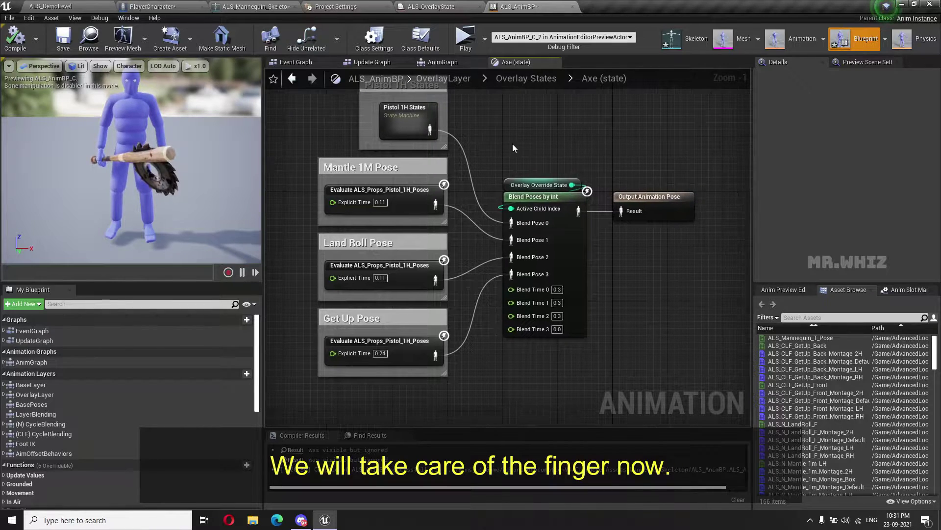
double_click(451, 125)
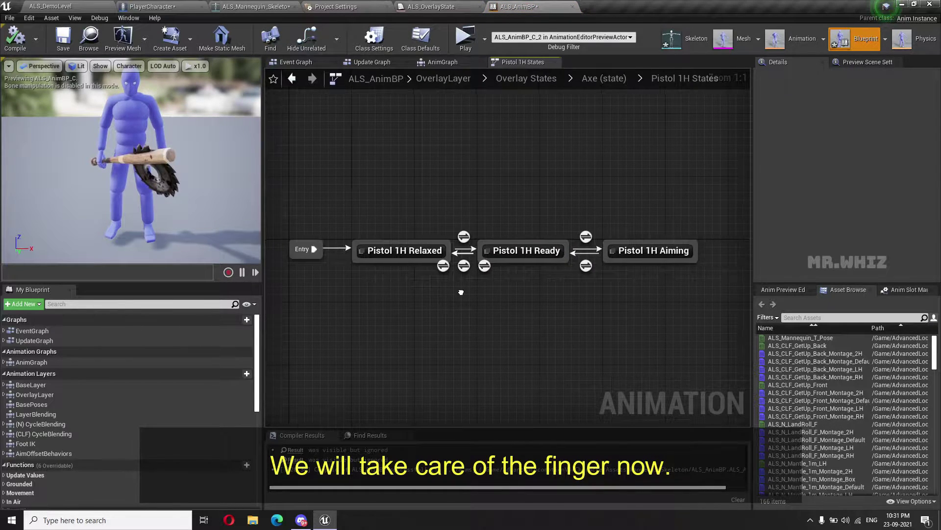
Open the Pistol 1H Relaxed state graph and move Output Animation Pose to the right.
click(469, 249)
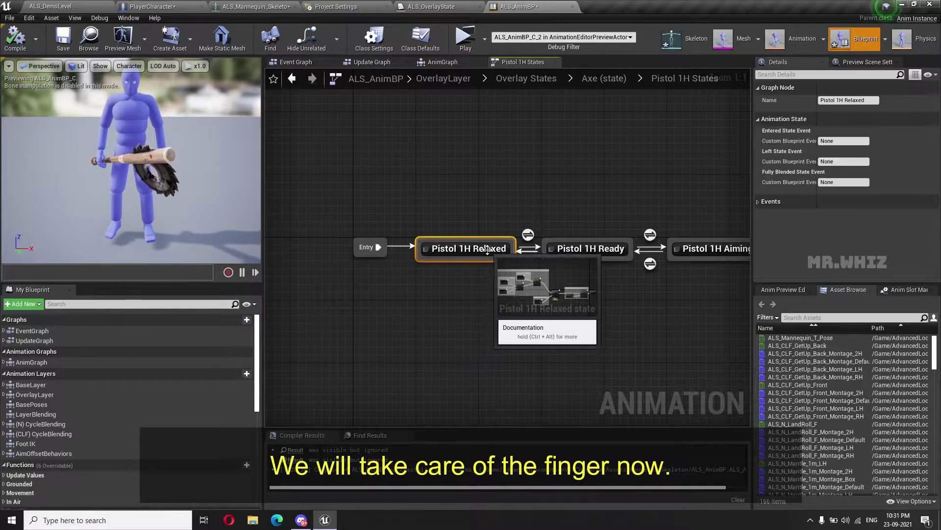
double_click(469, 249)
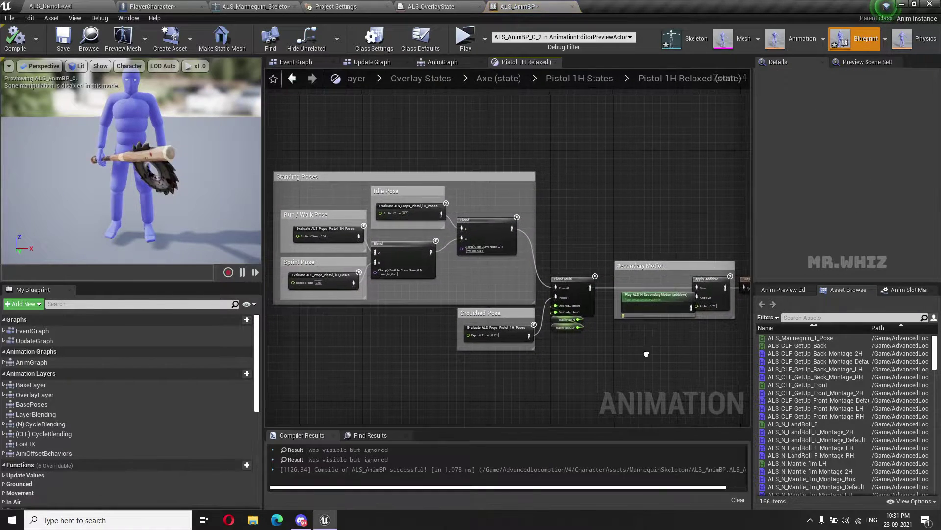
scroll(514, 325, up, 3)
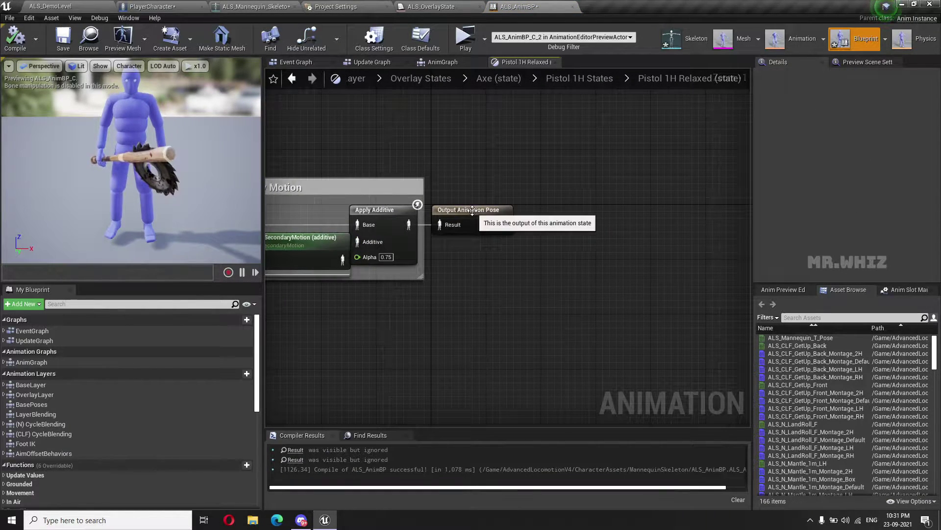
drag(479, 211, 702, 213)
right_drag(582, 289, 691, 288)
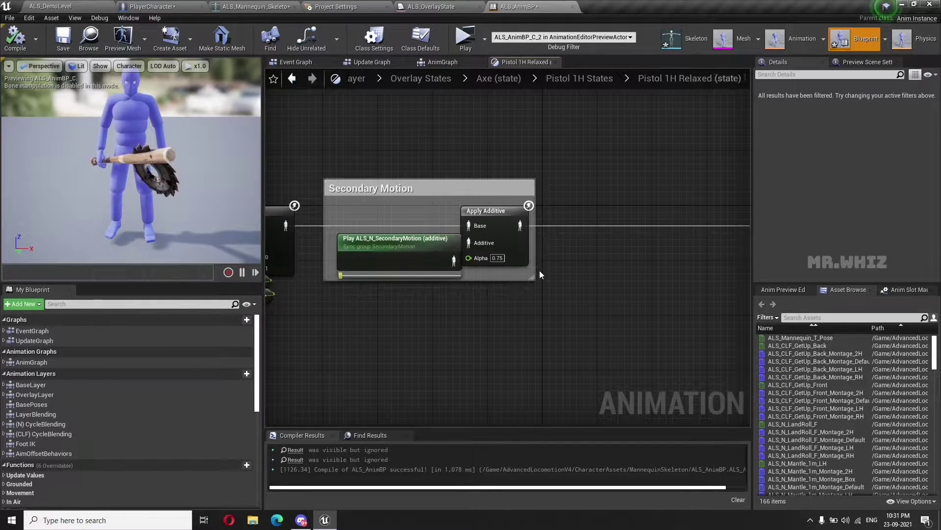
Set the preview's Overlay State to Axe and orbit the viewport close to the hand.
click(783, 289)
scroll(891, 427, down, 3)
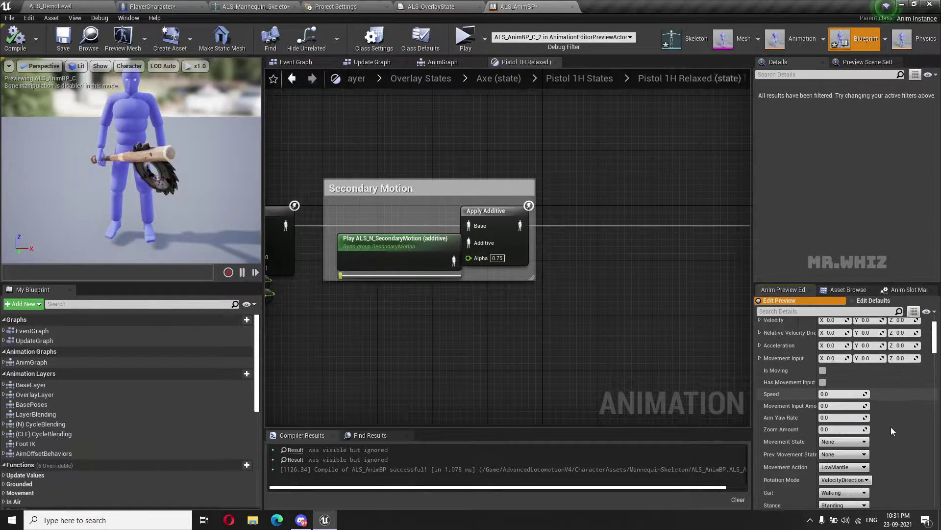
scroll(890, 427, down, 3)
click(856, 421)
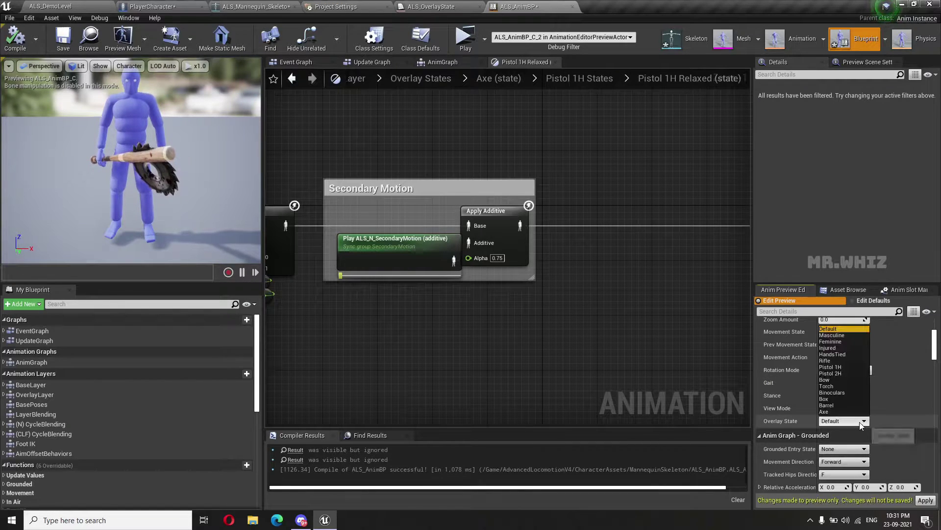
click(852, 412)
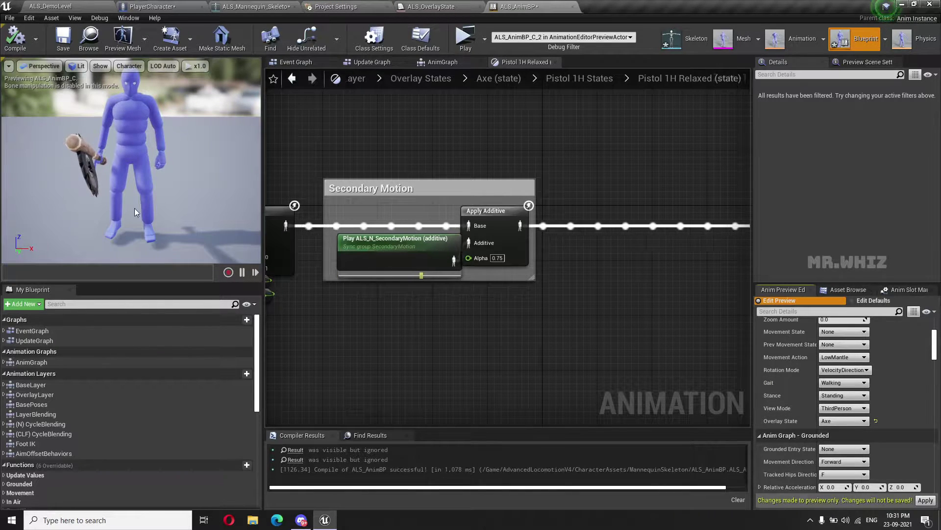
drag(137, 212, 94, 196)
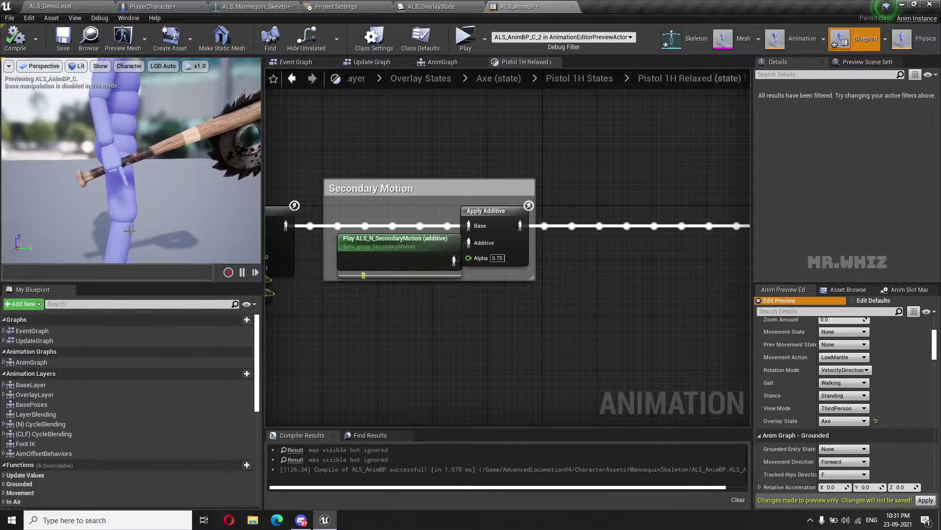
right_drag(573, 322, 454, 281)
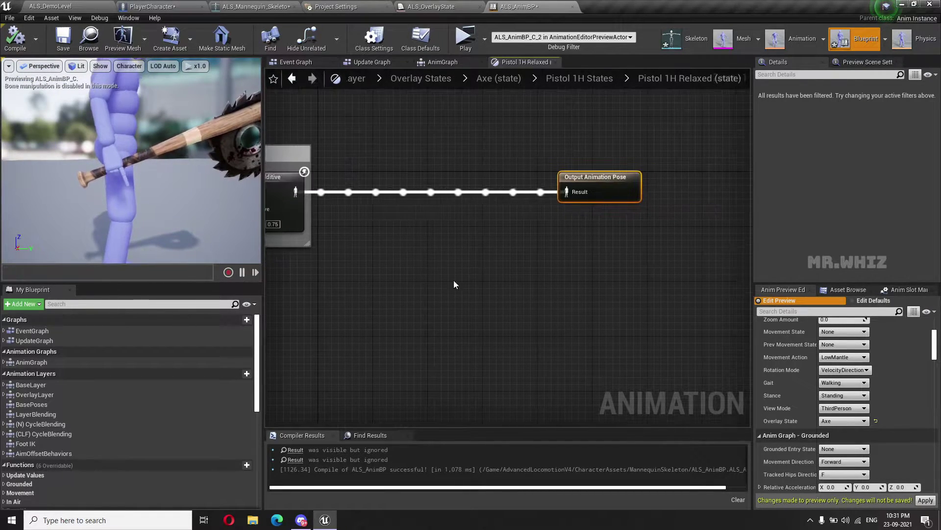
Add a Transform (Modify) Bone node and feed the incoming pose into it.
drag(580, 175, 731, 175)
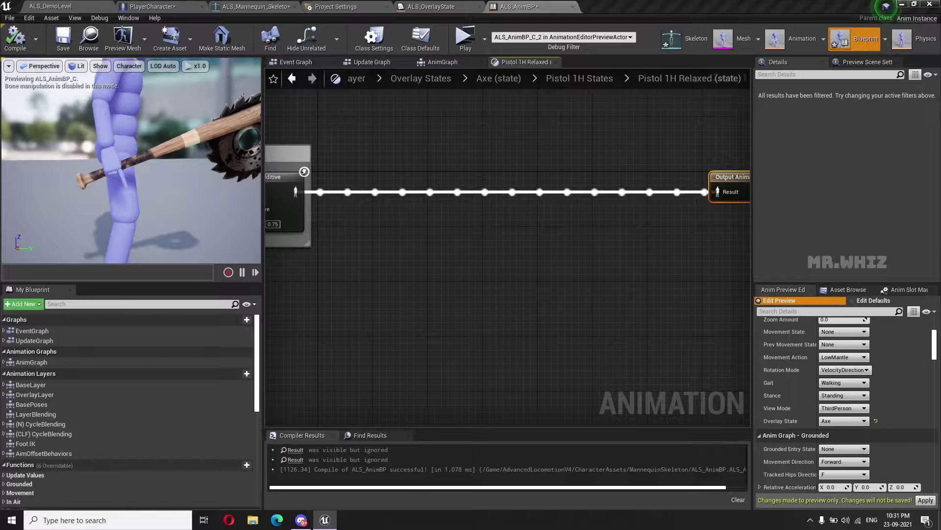
right_drag(537, 289, 529, 309)
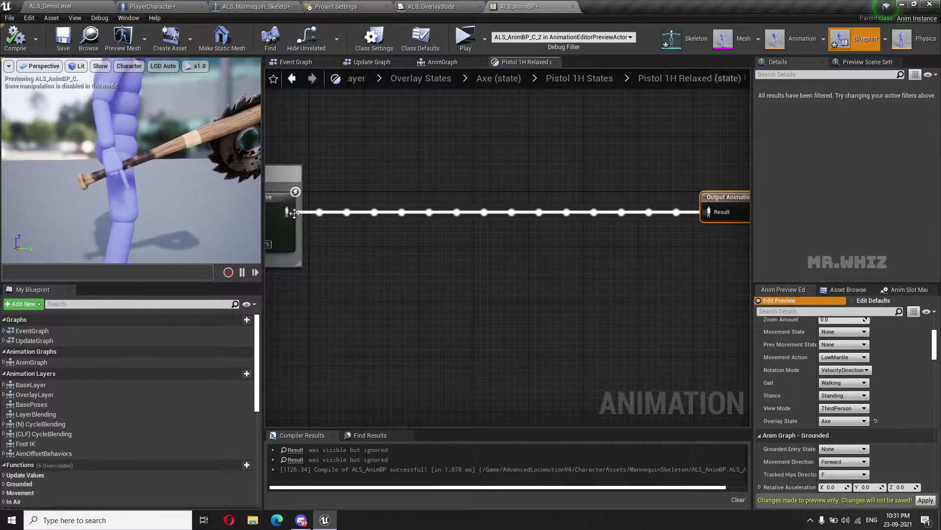
drag(295, 213, 386, 211)
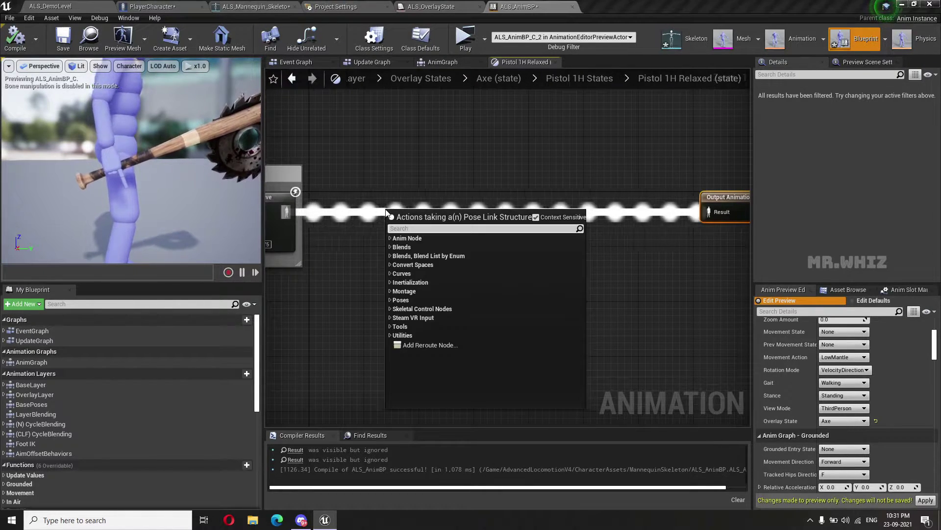
text(transform)
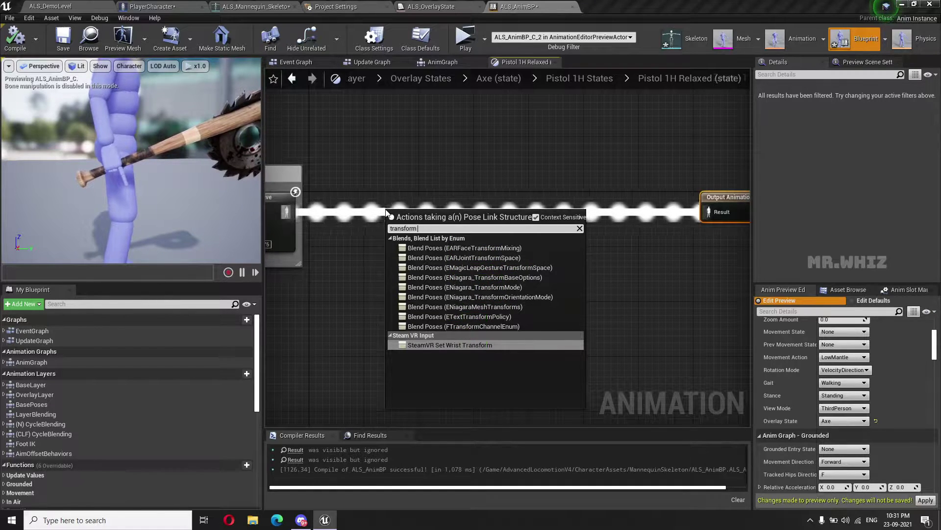
text( bone)
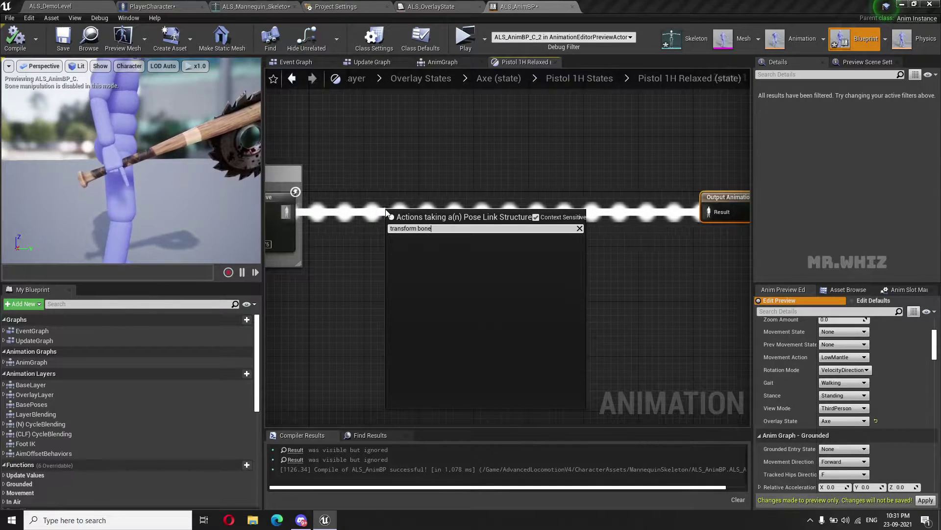
key(BackSpace)
key(BackSpace)
key(BackSpace)
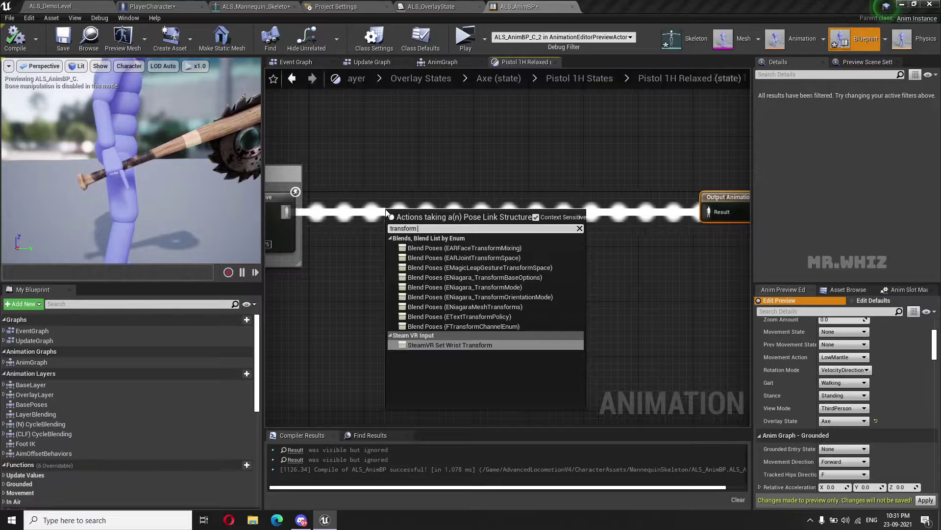
click(390, 169)
right_click(389, 169)
text(t)
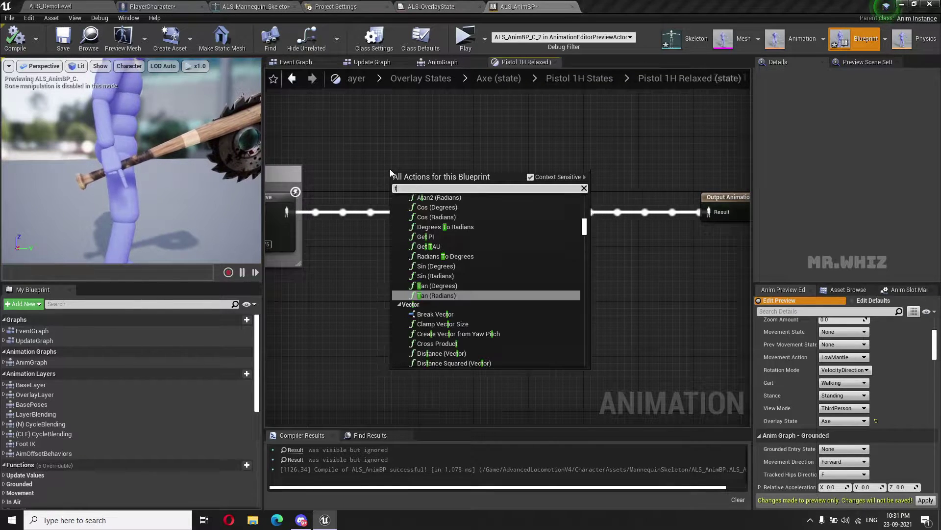
text(ran)
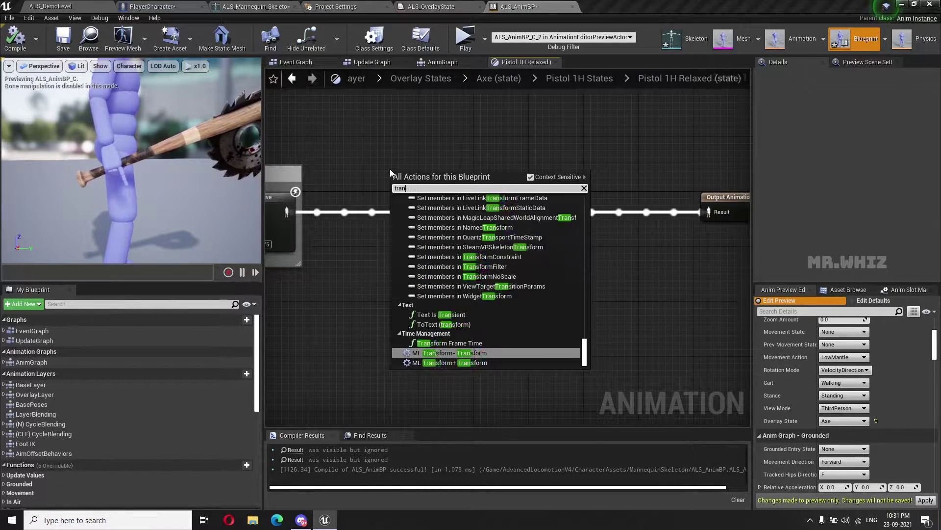
key(BackSpace)
key(BackSpace)
key(BackSpace)
text(modify)
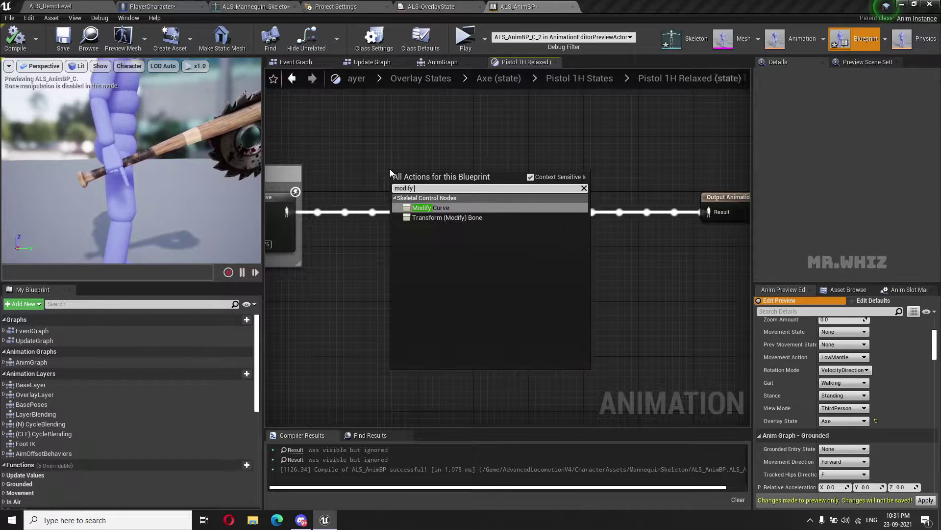
click(456, 218)
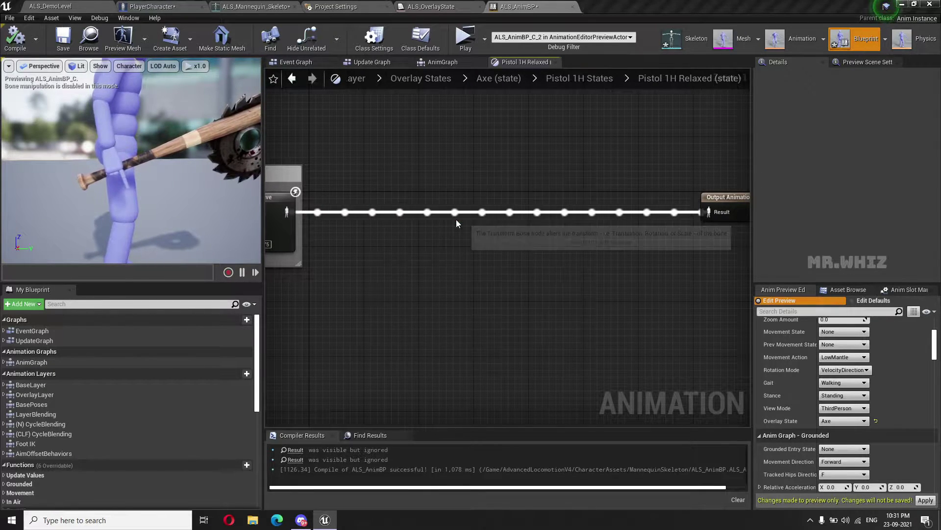
click(445, 184)
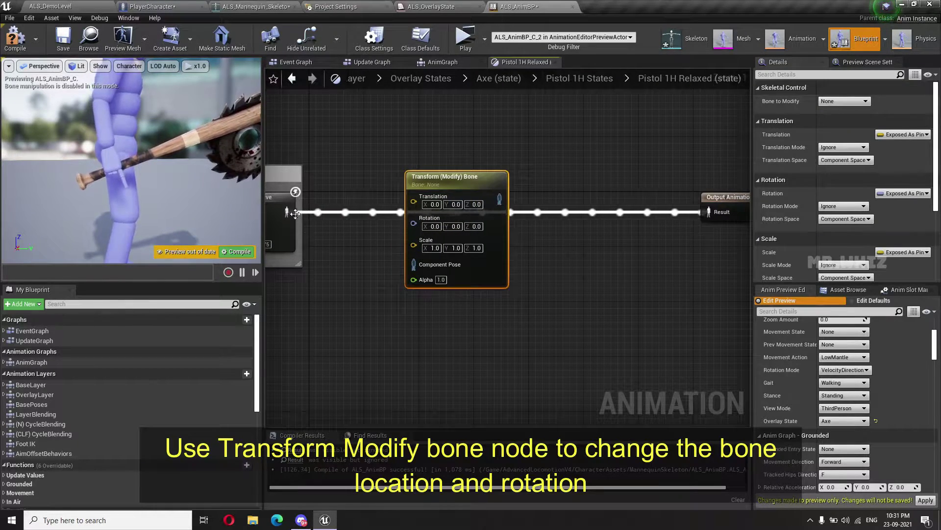
drag(295, 214, 414, 264)
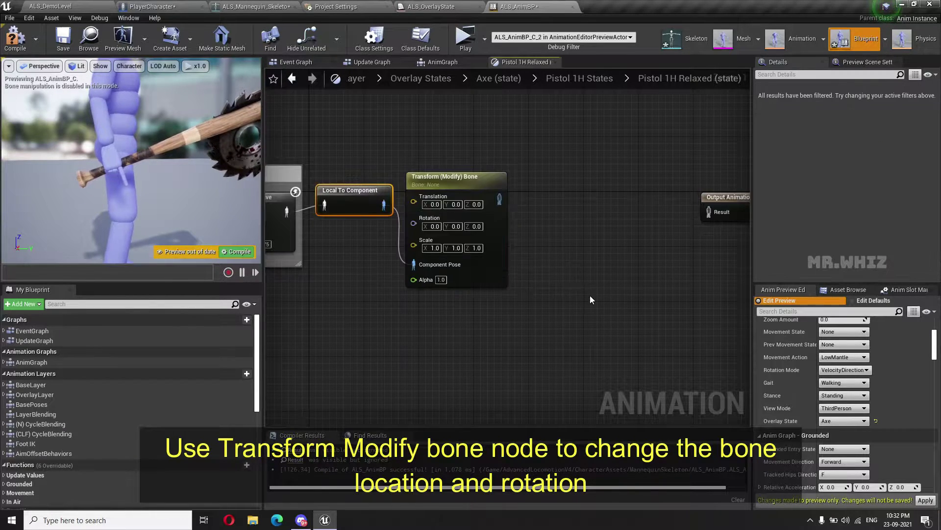
Copy-paste a second Transform (Modify) Bone node and chain the first into it.
right_drag(591, 296, 489, 236)
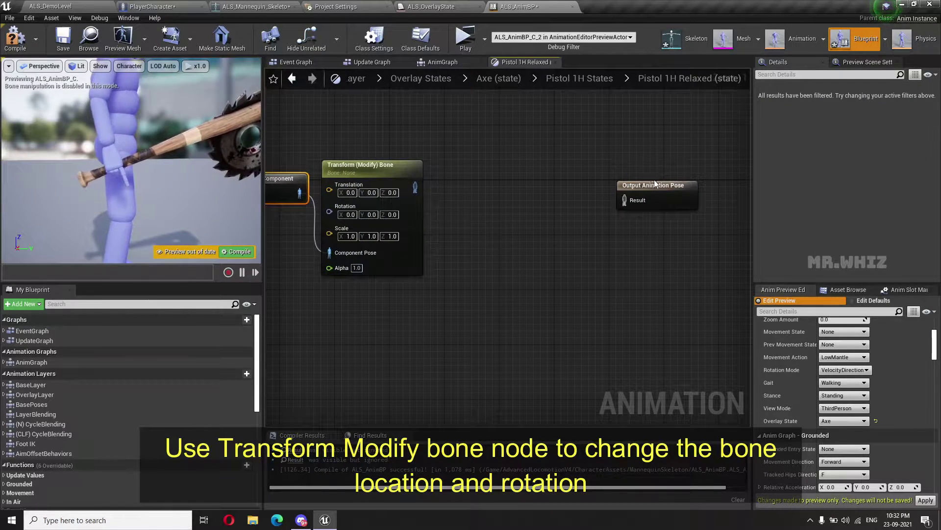
drag(655, 183, 710, 184)
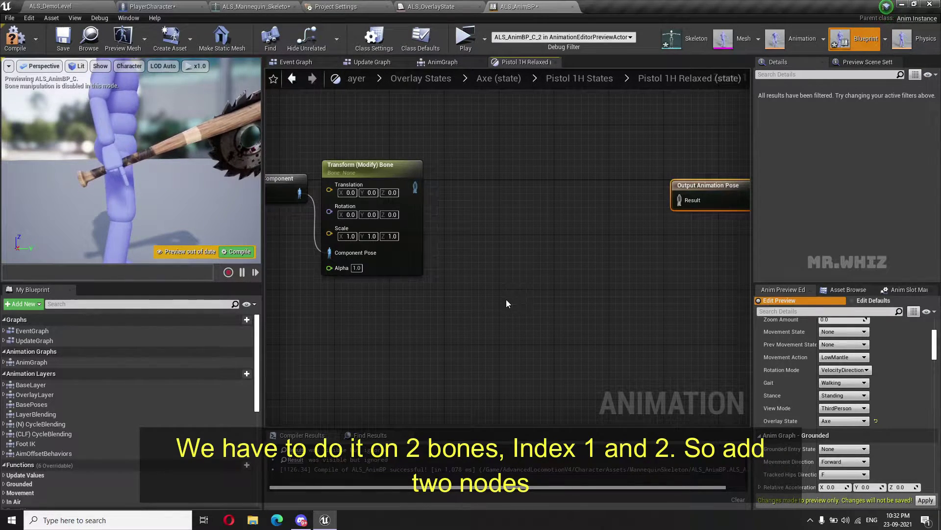
right_drag(507, 302, 569, 305)
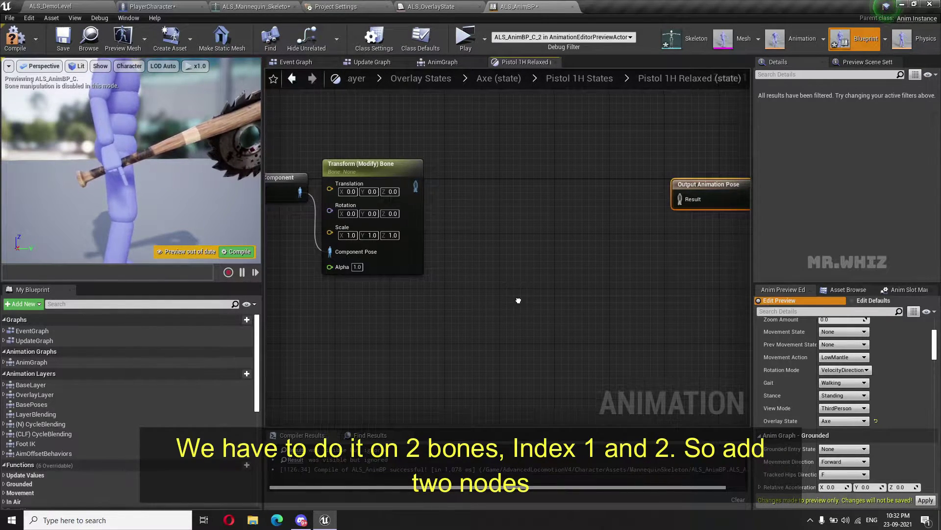
click(433, 167)
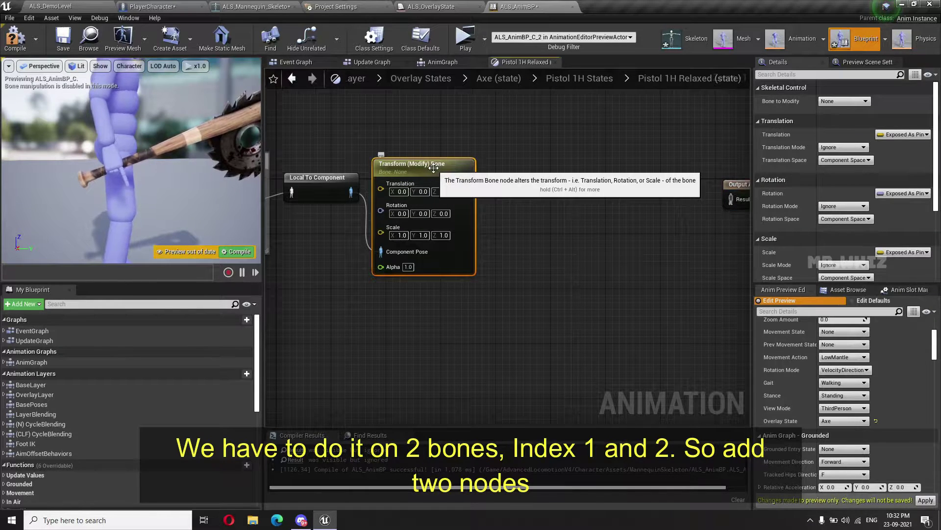
key(ctrl+c)
key(ctrl+v)
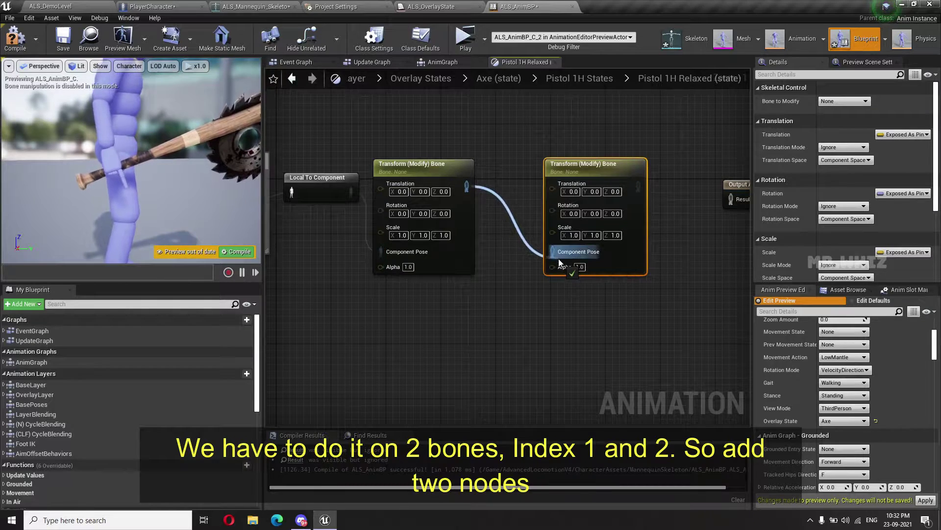
drag(559, 261, 557, 253)
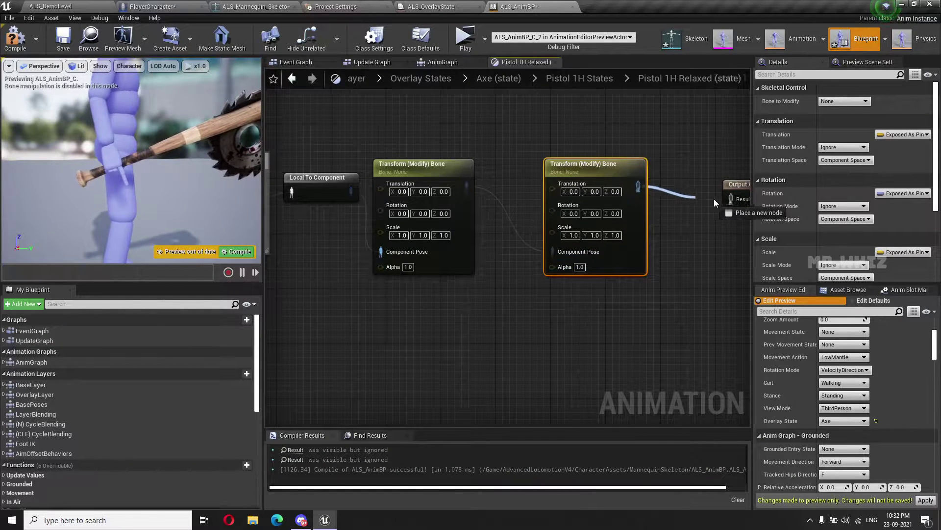
Connect the bone chain through Component To Local into Output Animation Pose.
drag(731, 199, 731, 199)
right_drag(716, 242, 556, 211)
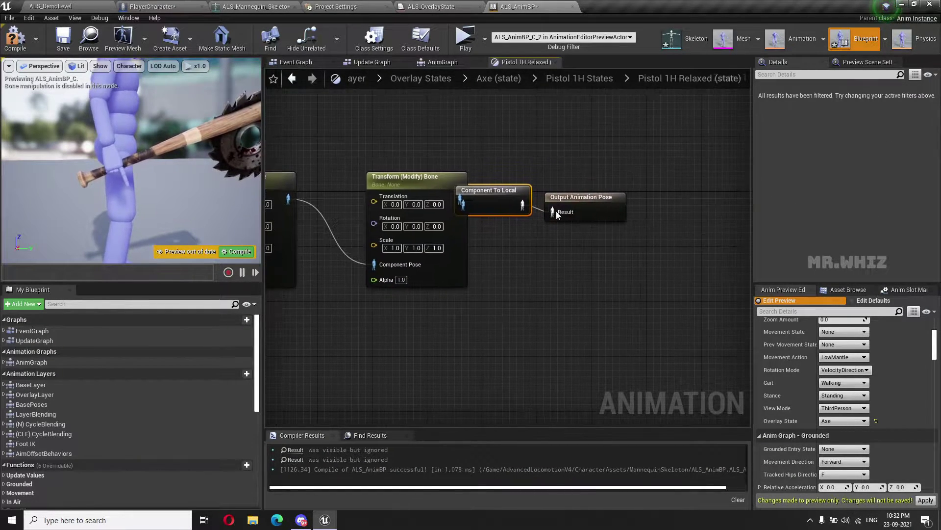
drag(556, 210, 631, 198)
drag(490, 192, 530, 198)
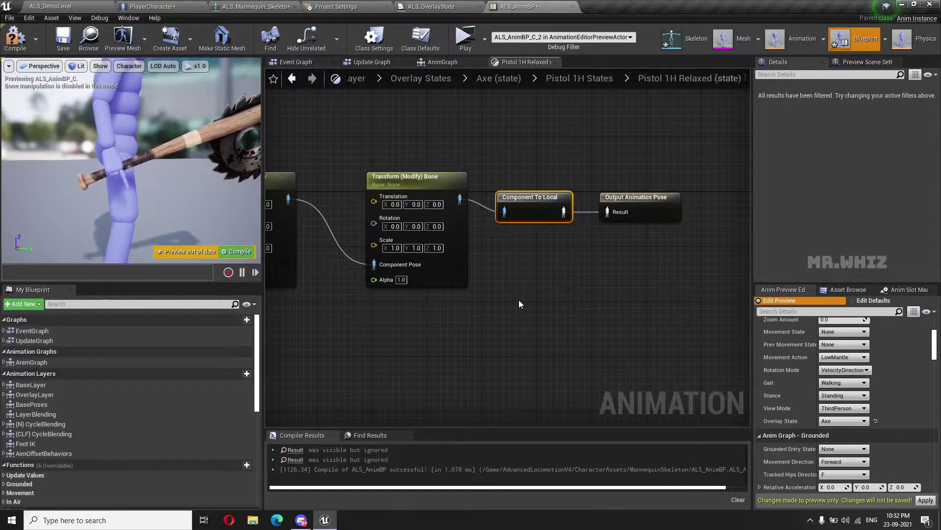
right_drag(519, 299, 666, 300)
right_drag(416, 222, 503, 213)
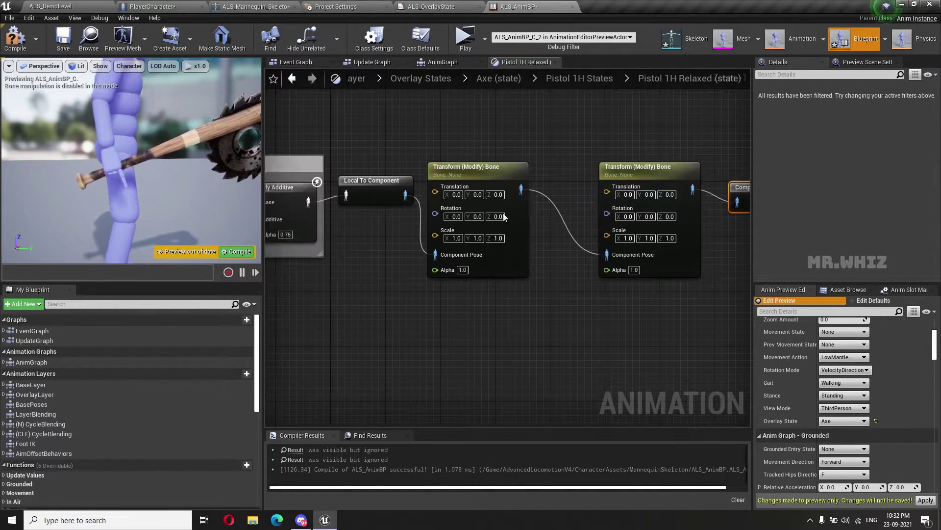
Set the first bone node to modify index_01_r with Replace Existing rotation mode.
click(488, 172)
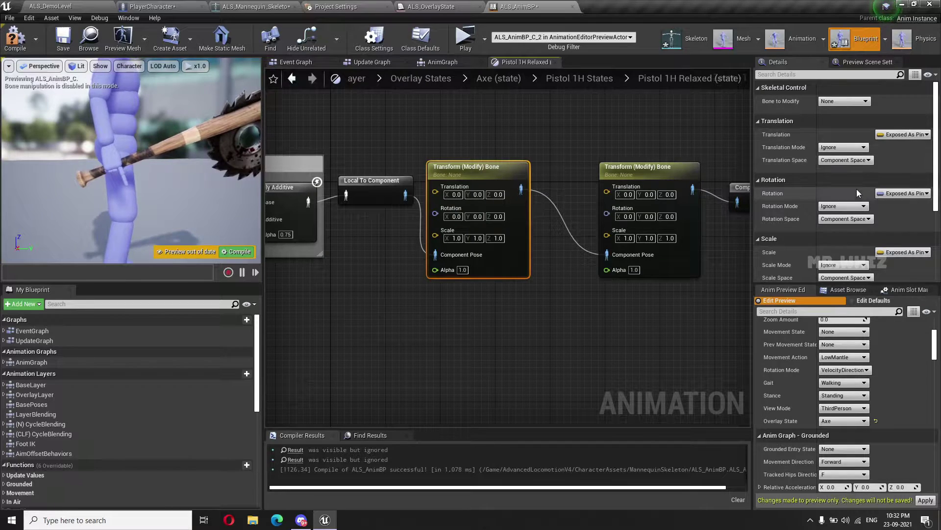
click(850, 102)
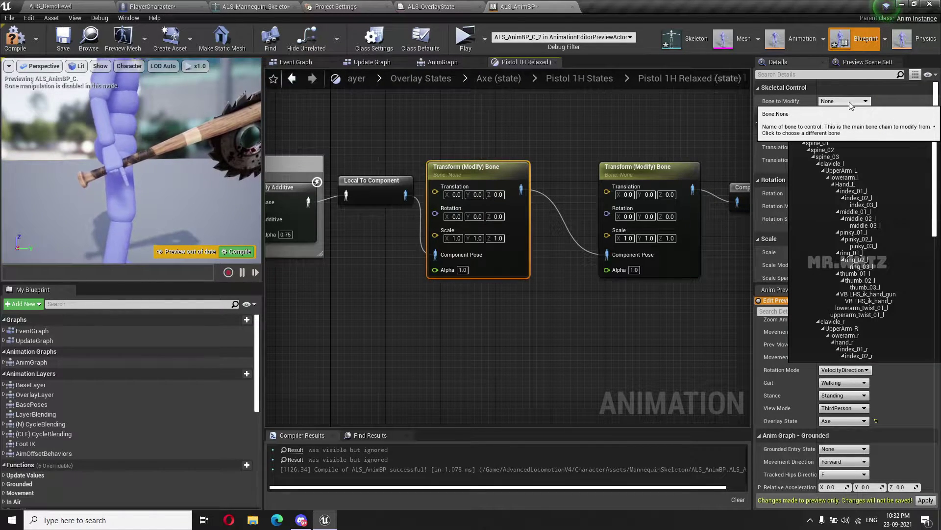
text(ind)
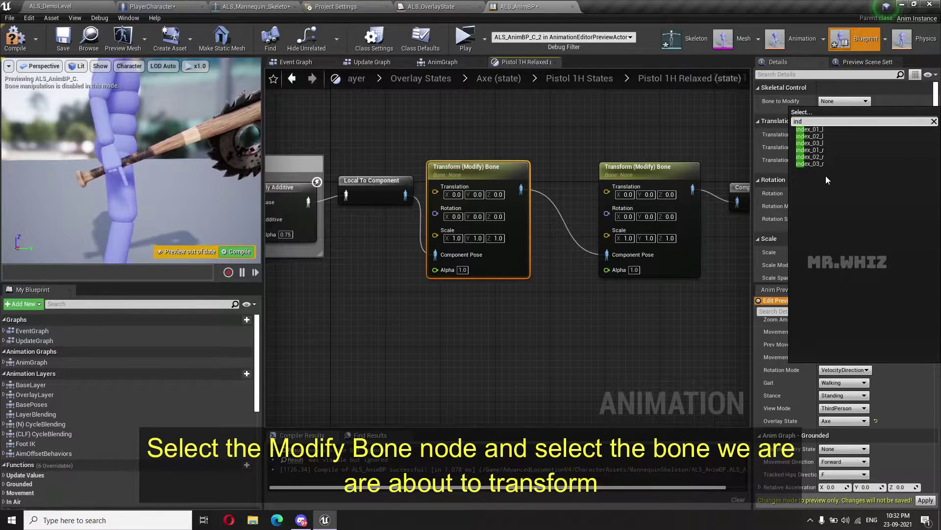
click(823, 151)
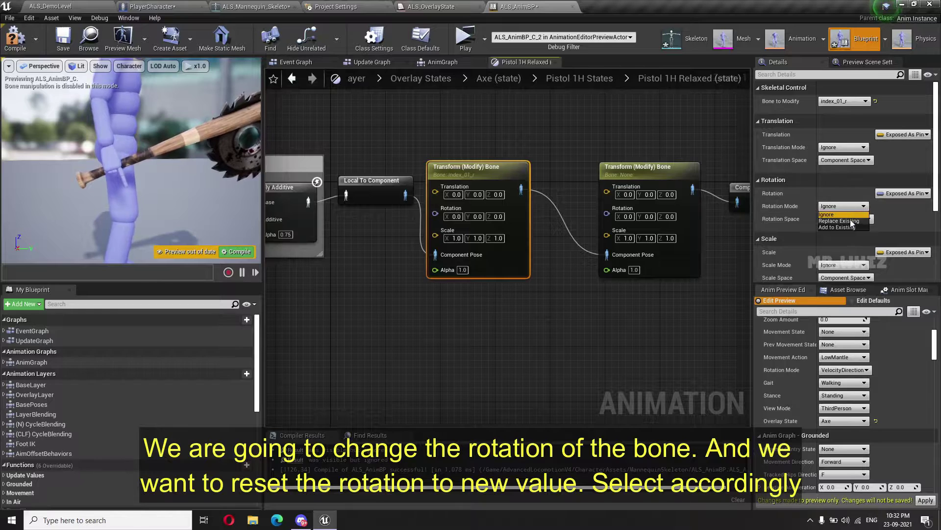
click(844, 205)
click(849, 223)
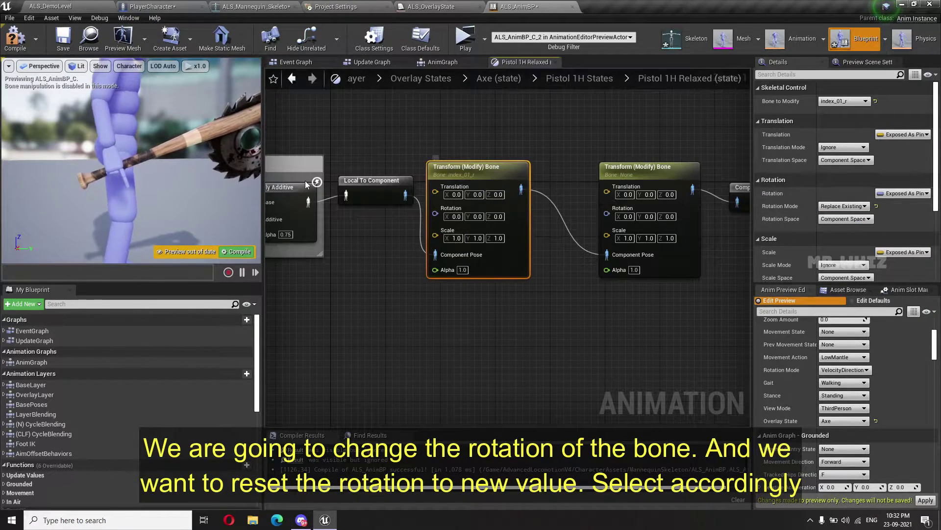
click(120, 170)
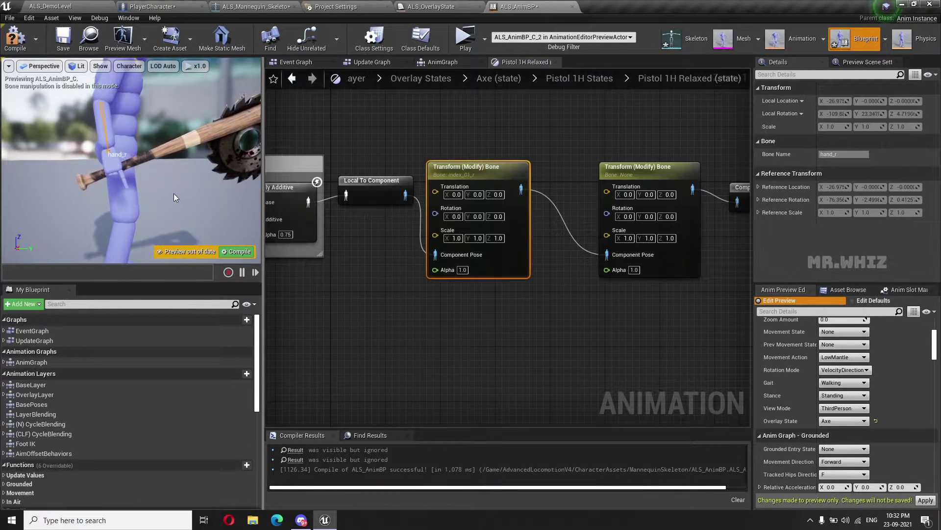
click(501, 171)
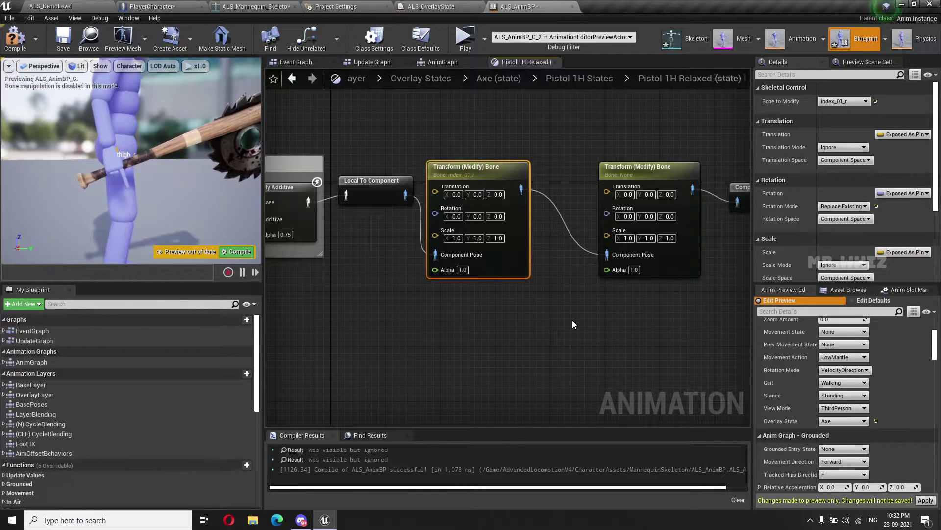
Set the second bone node to modify index_02_r with Replace Existing rotation mode.
right_drag(667, 173, 636, 184)
click(636, 184)
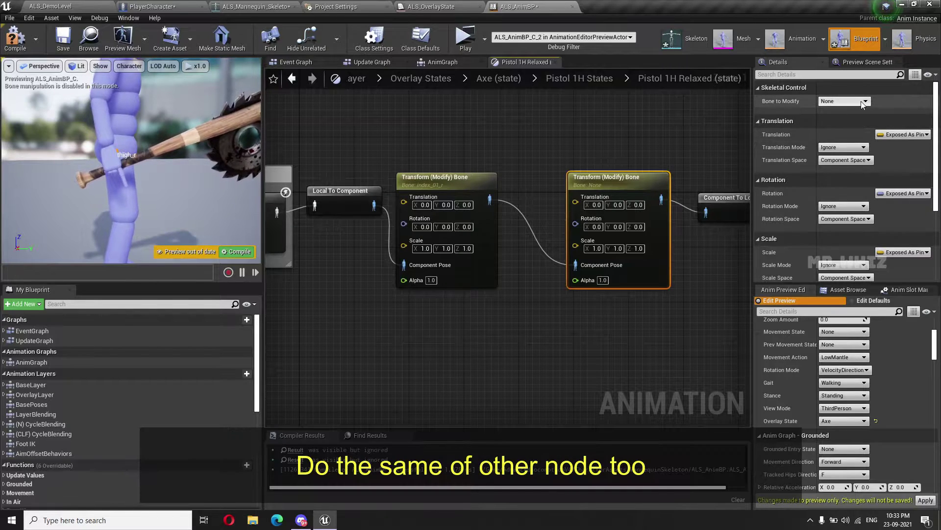
click(861, 102)
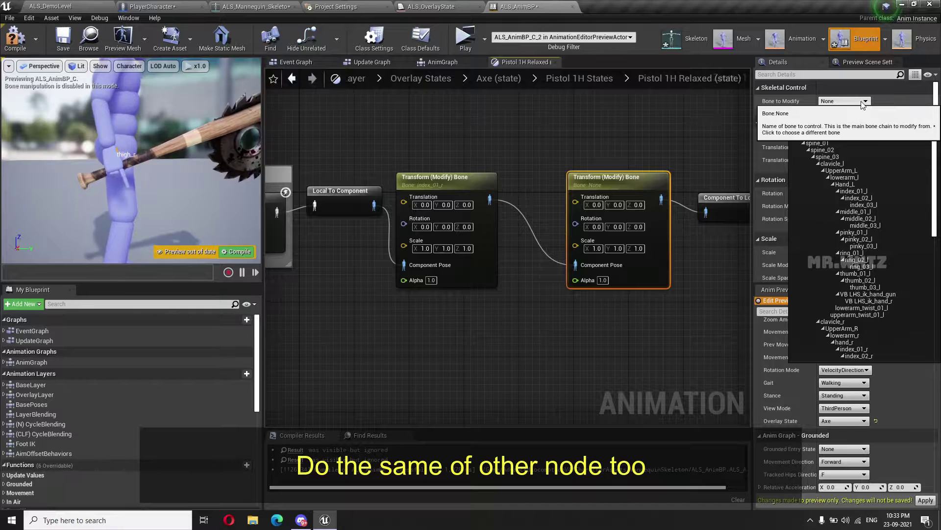
text(index)
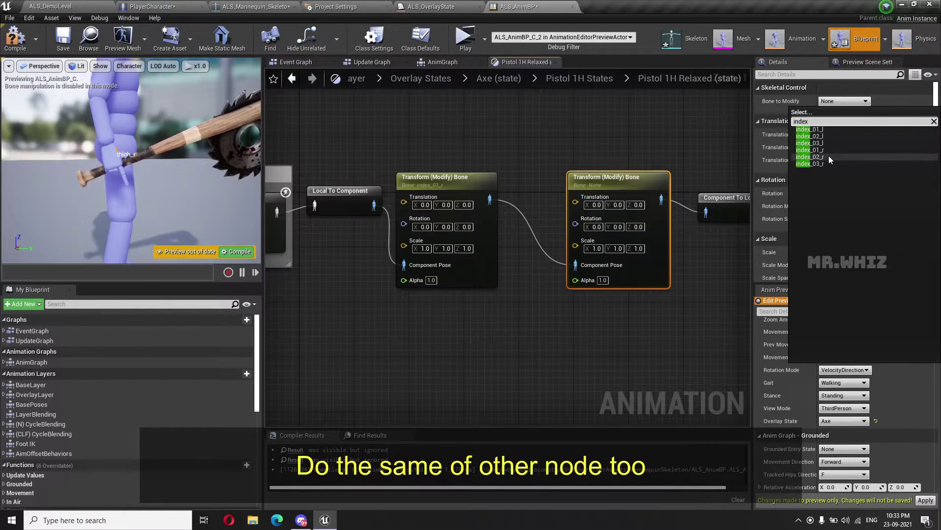
click(829, 157)
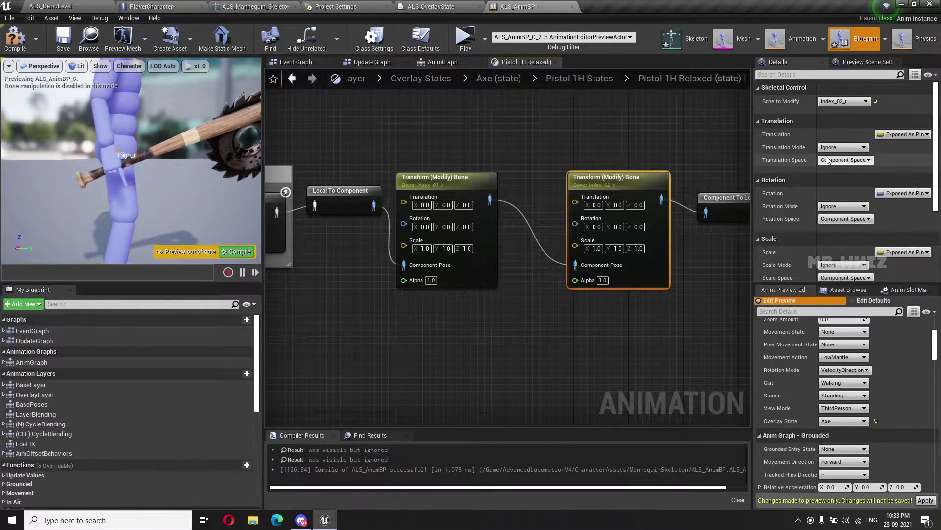
click(859, 209)
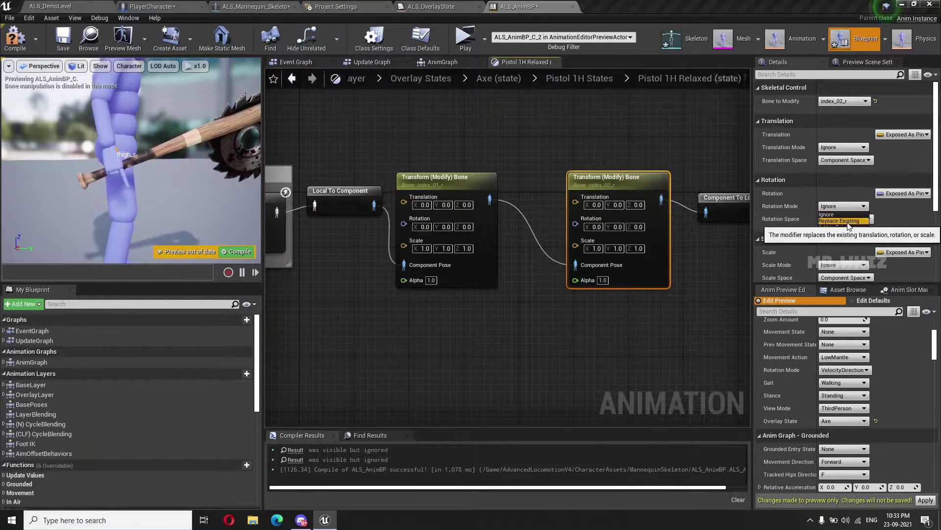
click(849, 221)
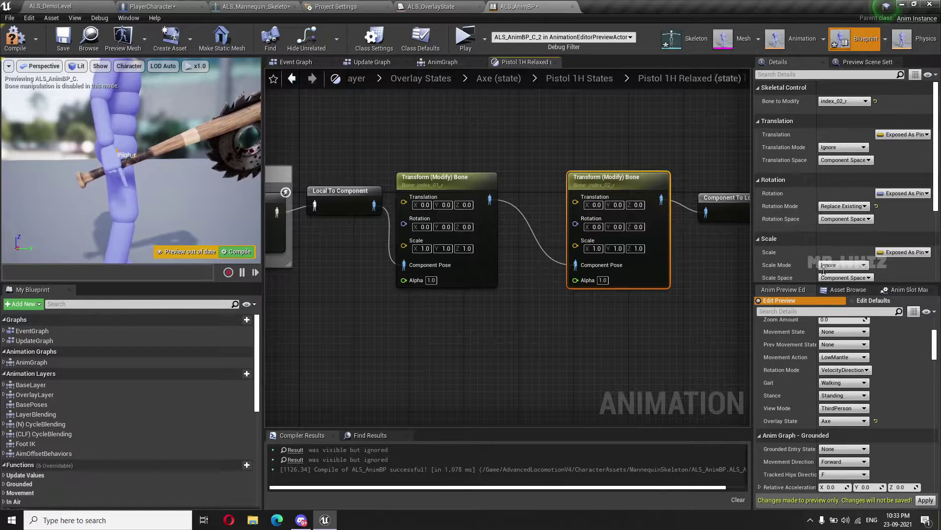
Compile ALS_AnimBP and switch the Anim Preview Editor's Overlay State to Axe.
click(15, 41)
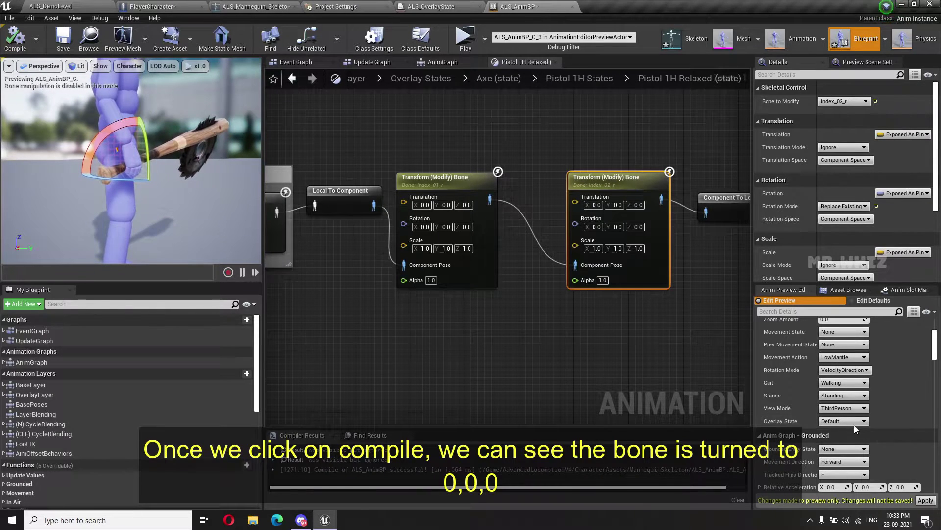
click(854, 422)
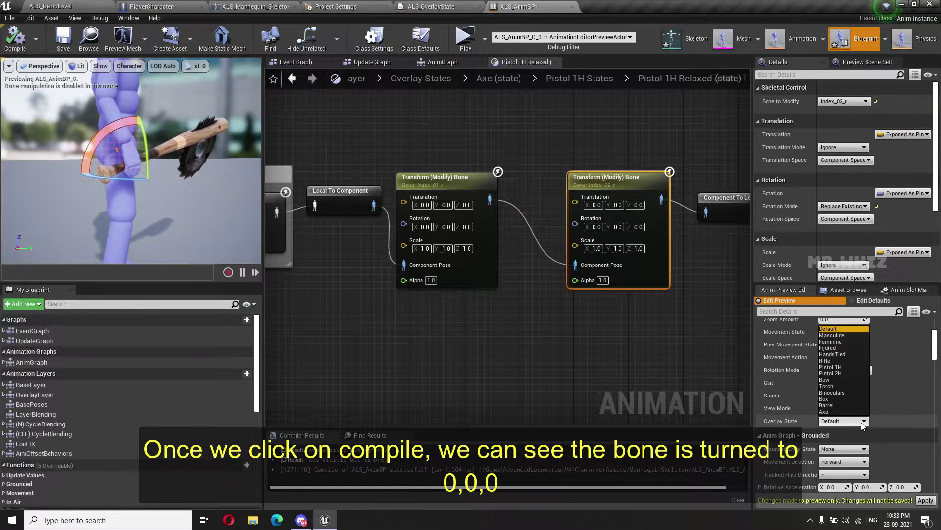
click(841, 410)
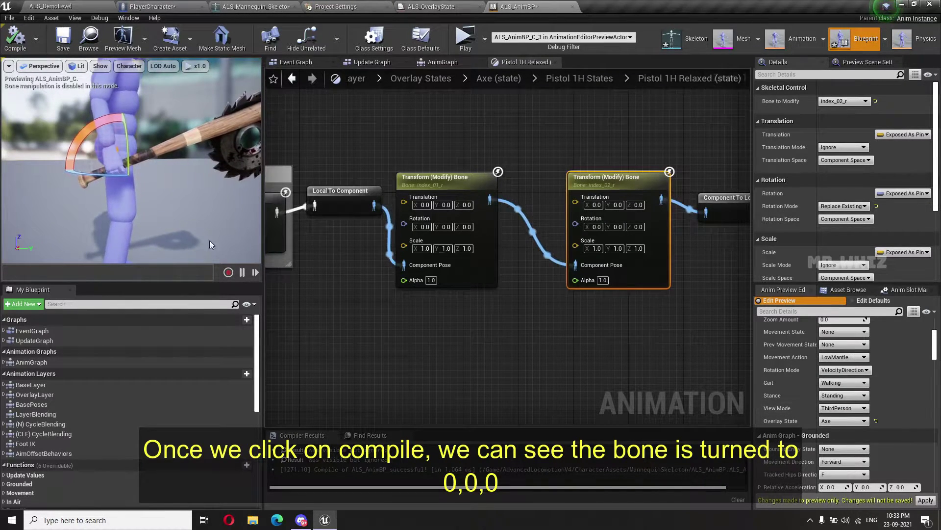
scroll(210, 240, up, 5)
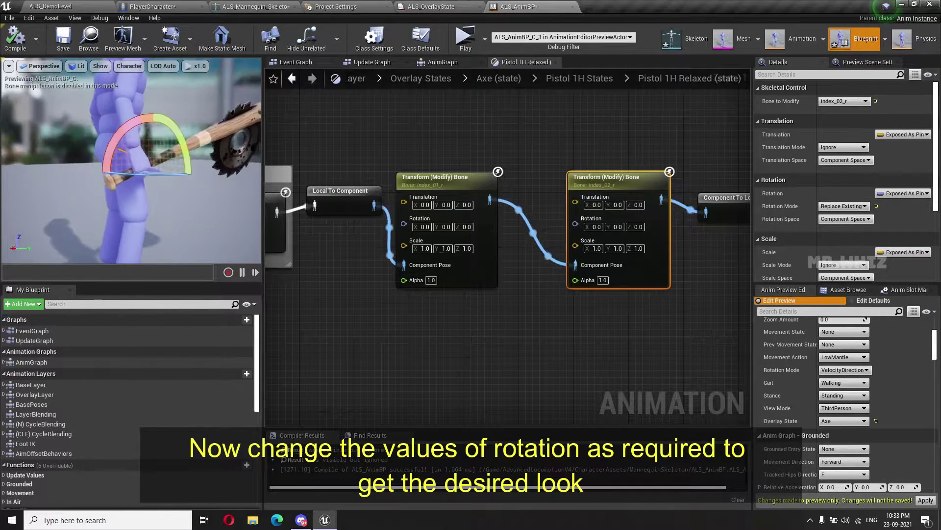
Rotate the index_01_r finger bone with the viewport rotation gizmo.
click(481, 181)
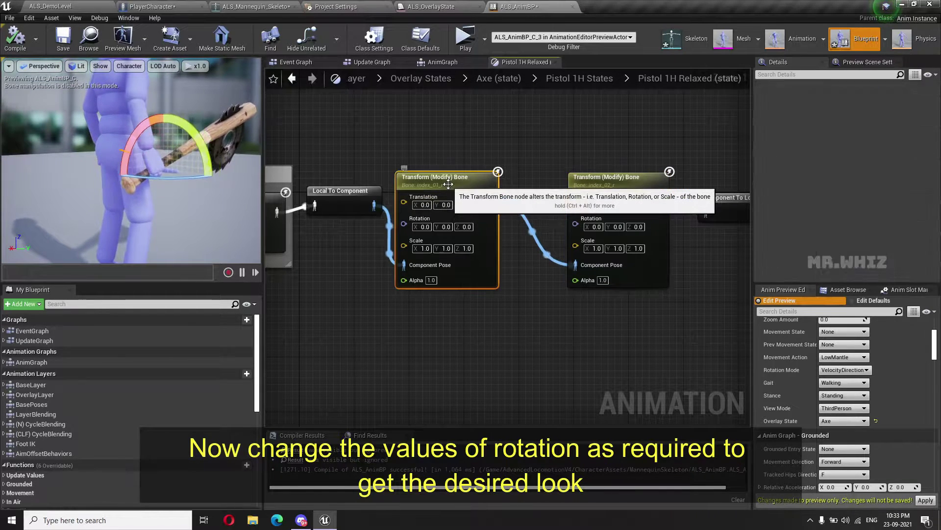
drag(199, 132, 127, 164)
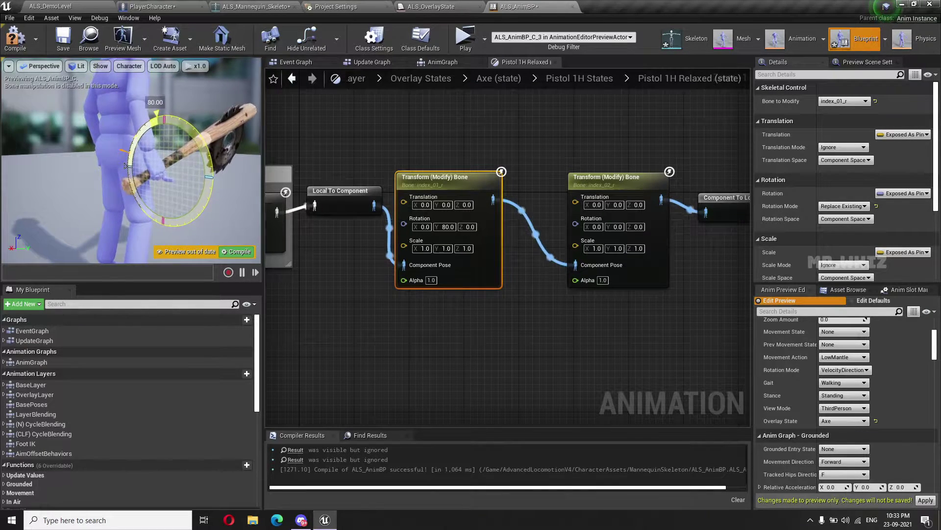
drag(126, 165, 126, 166)
drag(172, 236, 214, 229)
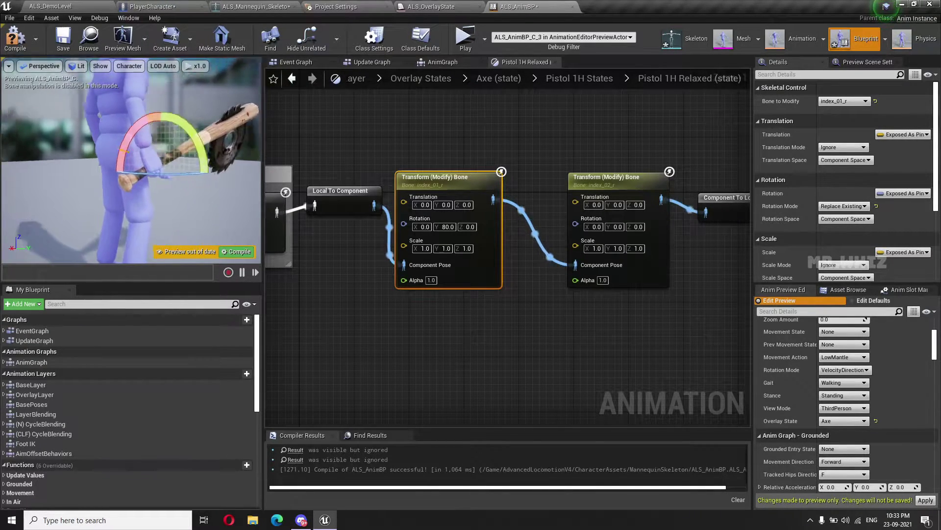
Rotate index_02_r to -180, 10, -180 and curl index_01_r to 180, 60, 180.
click(620, 178)
mouse_move(148, 205)
mouse_down()
mouse_move(59, 196)
mouse_move(24, 200)
mouse_move(50, 209)
mouse_move(22, 208)
mouse_up()
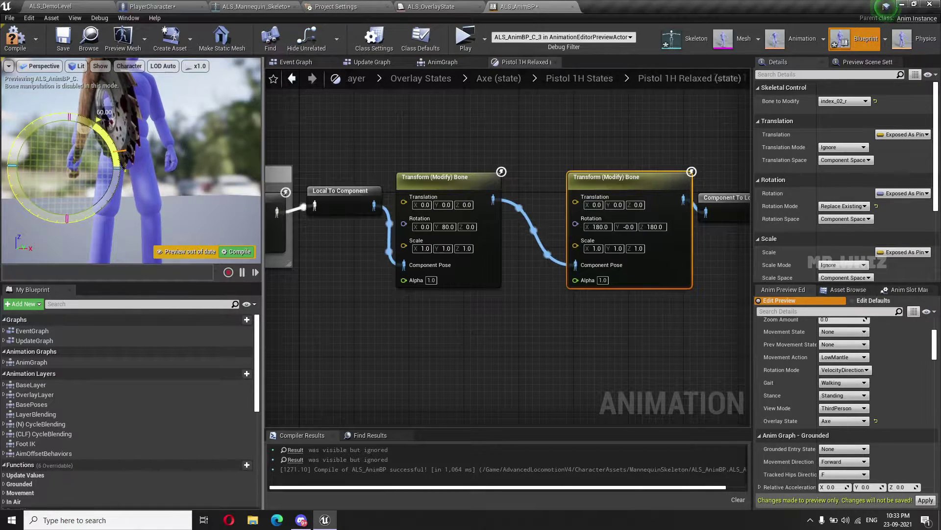
drag(105, 129, 111, 135)
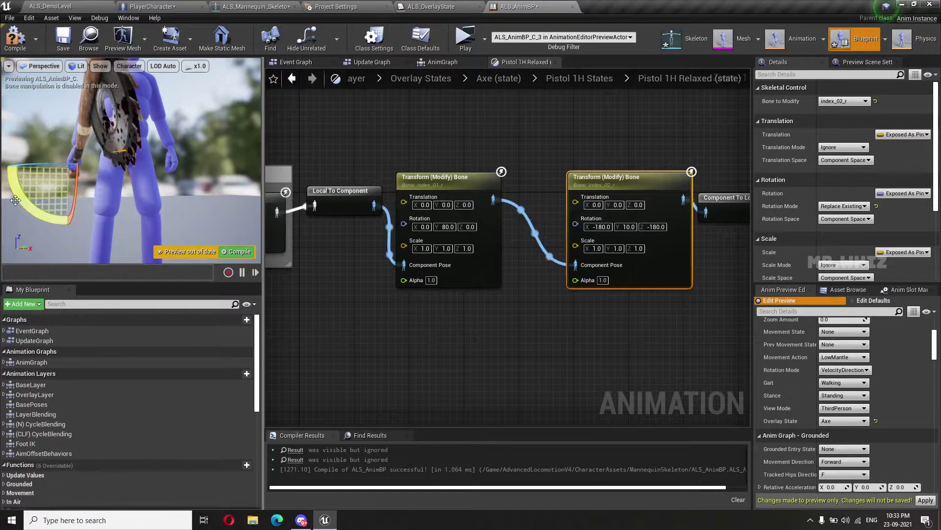
click(441, 182)
drag(27, 192, 24, 194)
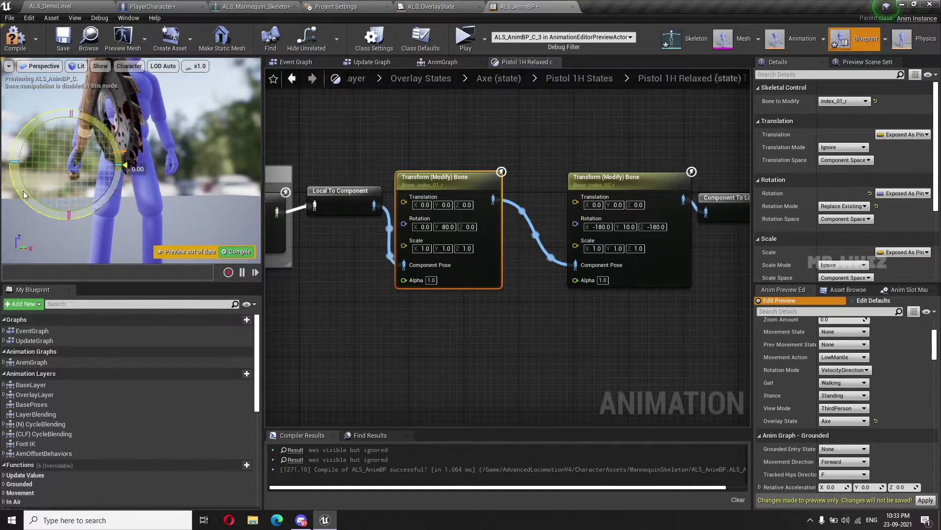
drag(120, 156, 111, 128)
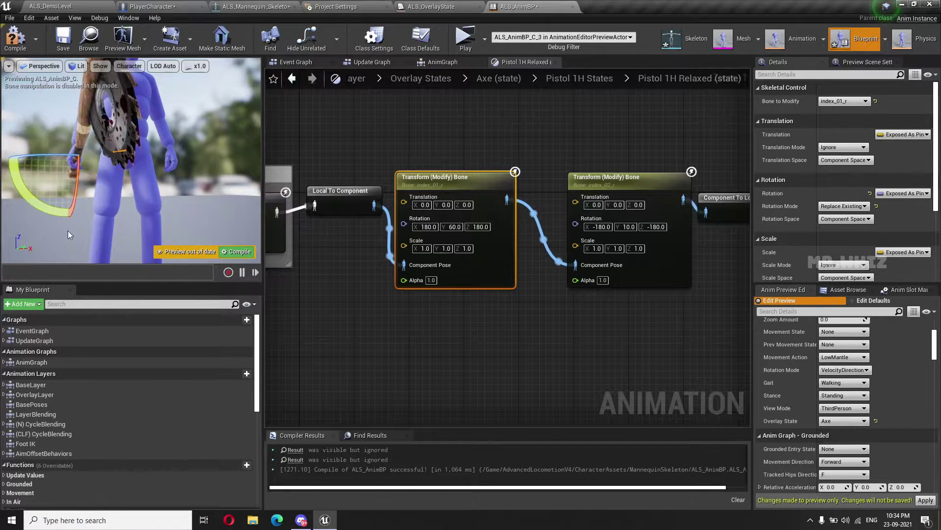
Adjust the index_01_r rotation, pushing Y to 60 and easing it back to 50.
right_drag(147, 196, 118, 196)
right_drag(132, 161, 98, 161)
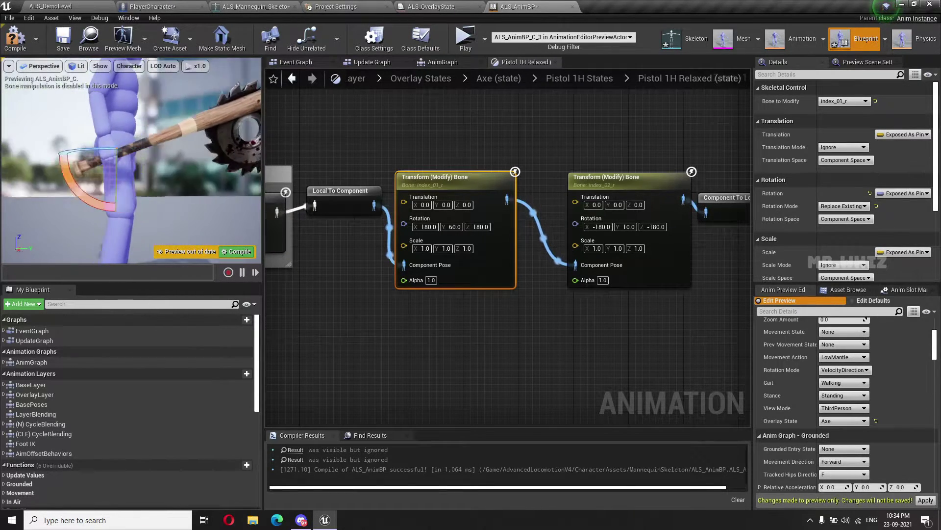
mouse_move(112, 196)
right_down()
mouse_move(158, 208)
mouse_move(118, 196)
right_up()
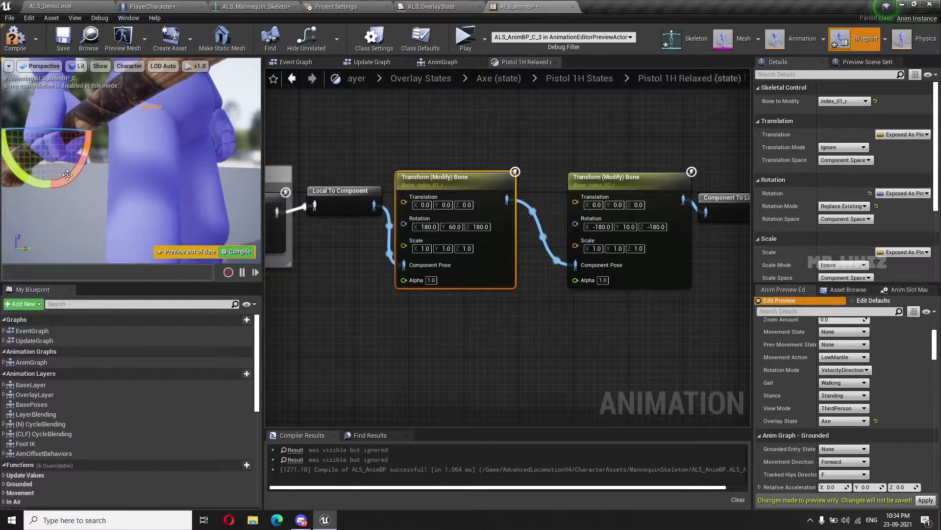
drag(86, 142, 84, 128)
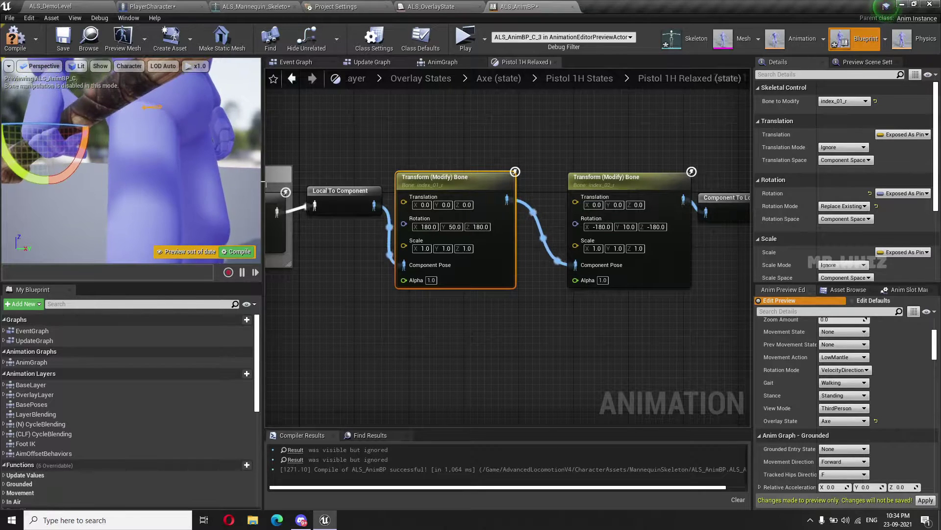
Bend index_02_r to 180, -30, 180 and twist index_01_r to about -150.48, 46.04, -157.82.
click(582, 183)
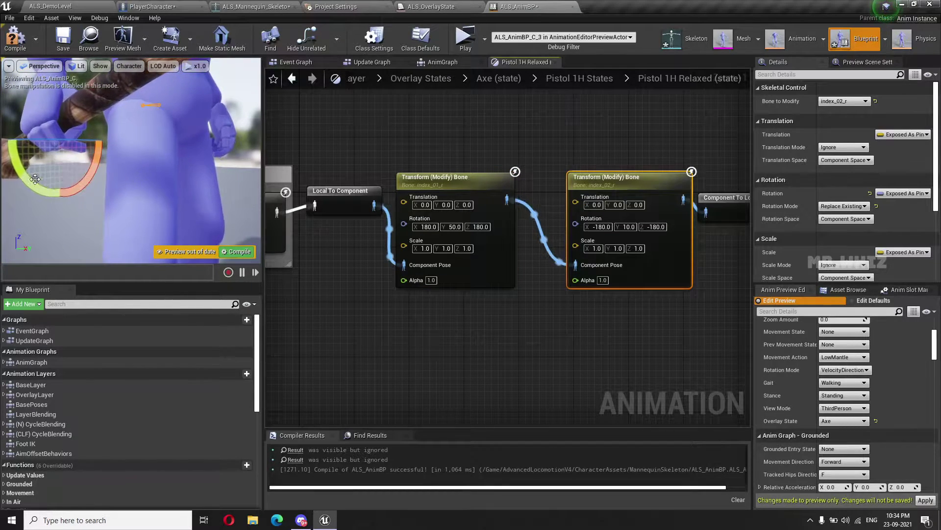
drag(35, 179, 94, 115)
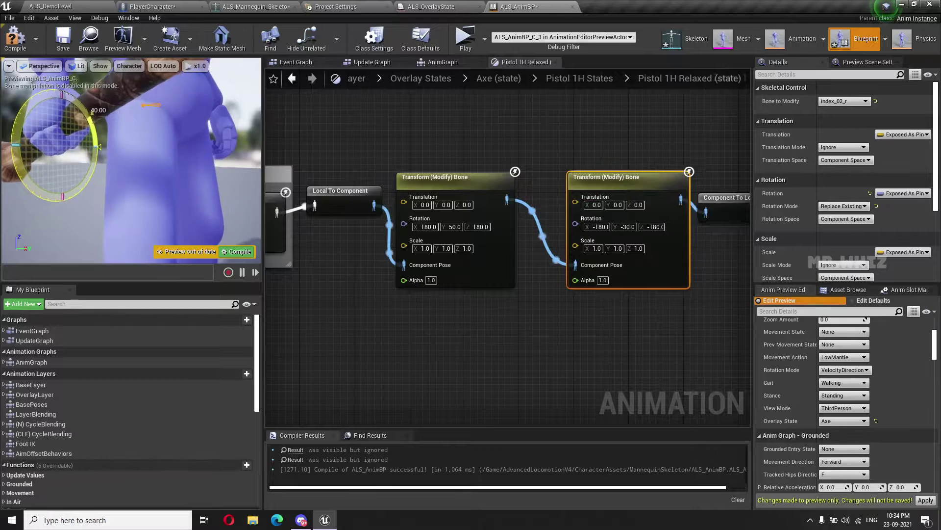
mouse_move(93, 190)
right_down()
mouse_move(98, 148)
mouse_move(253, 171)
right_up()
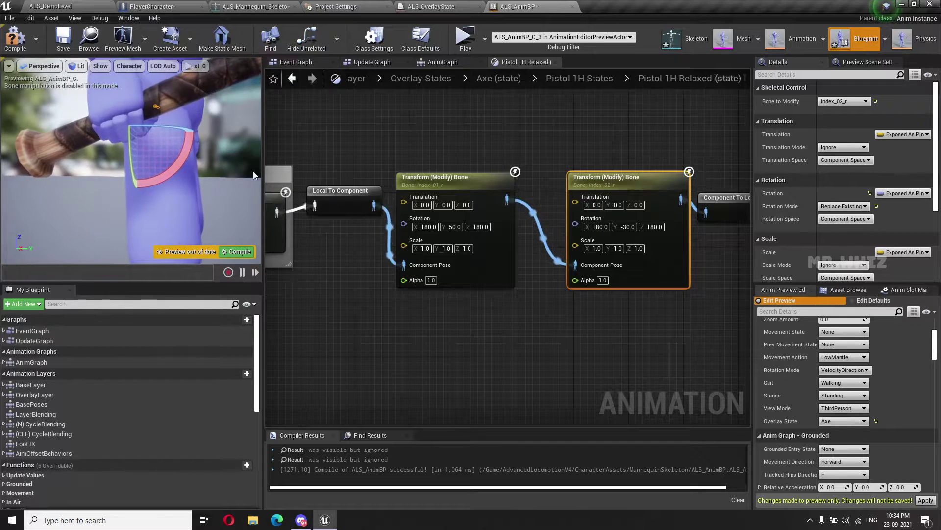
click(431, 186)
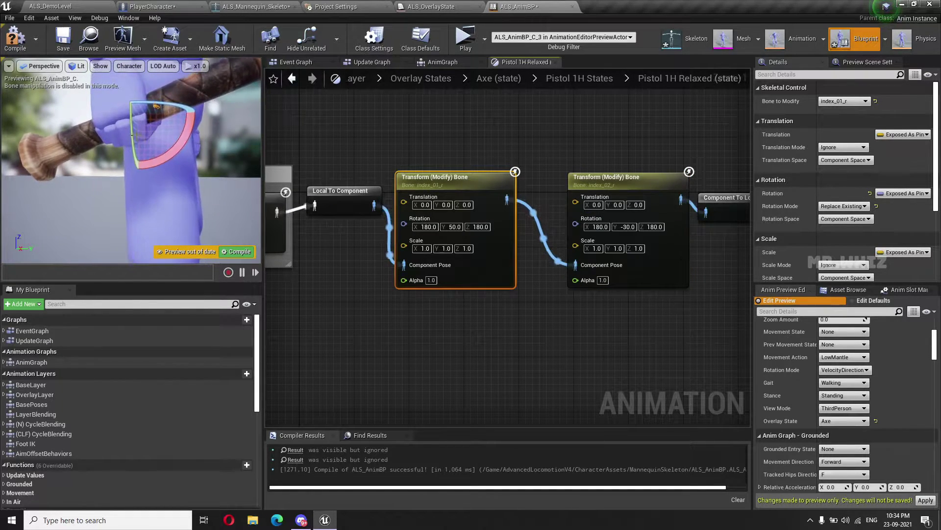
drag(161, 154, 147, 164)
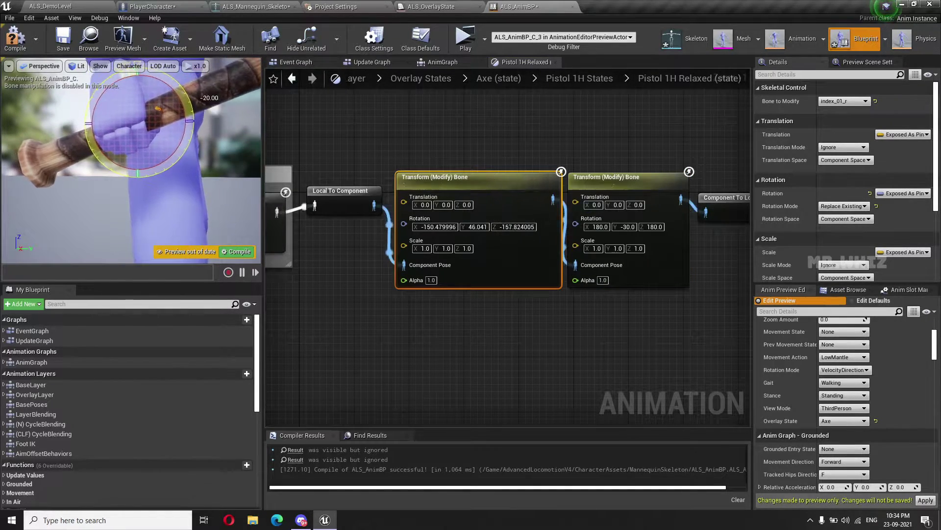
right_drag(147, 164, 177, 157)
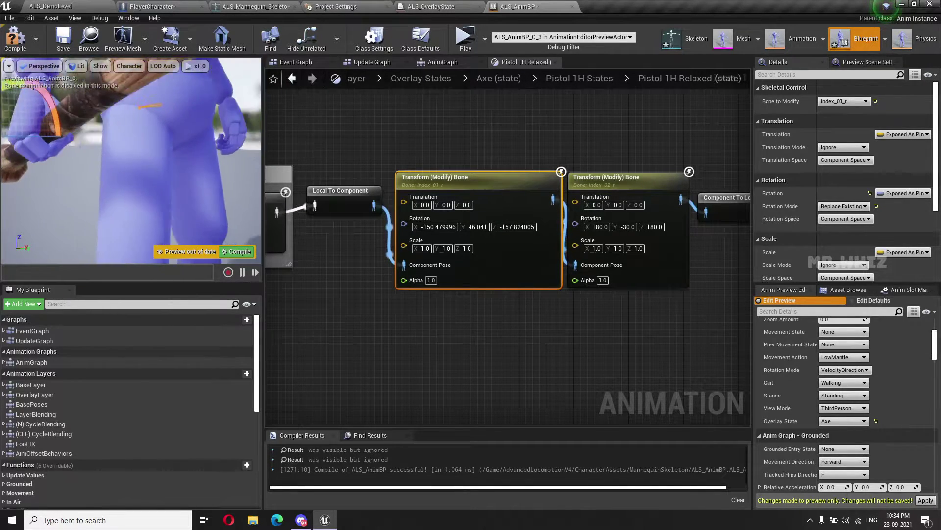
right_drag(176, 157, 190, 196)
scroll(190, 195, down, 5)
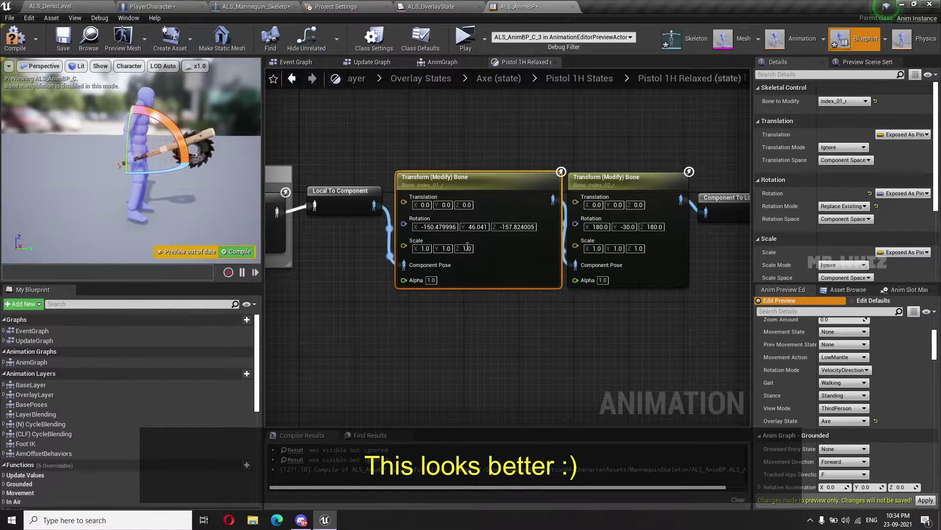
Round the index_01_r rotation to -150, 46, -157.
text(-150)
key(Return)
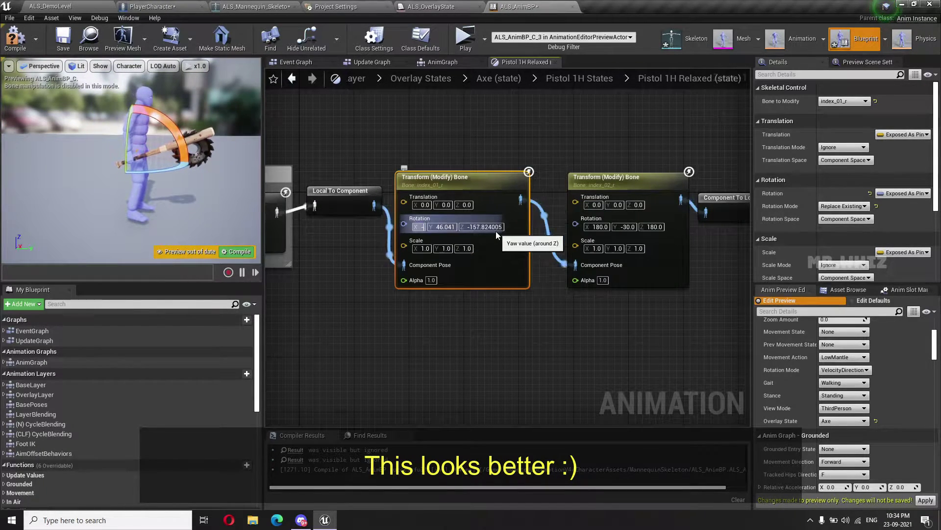
key(Tab)
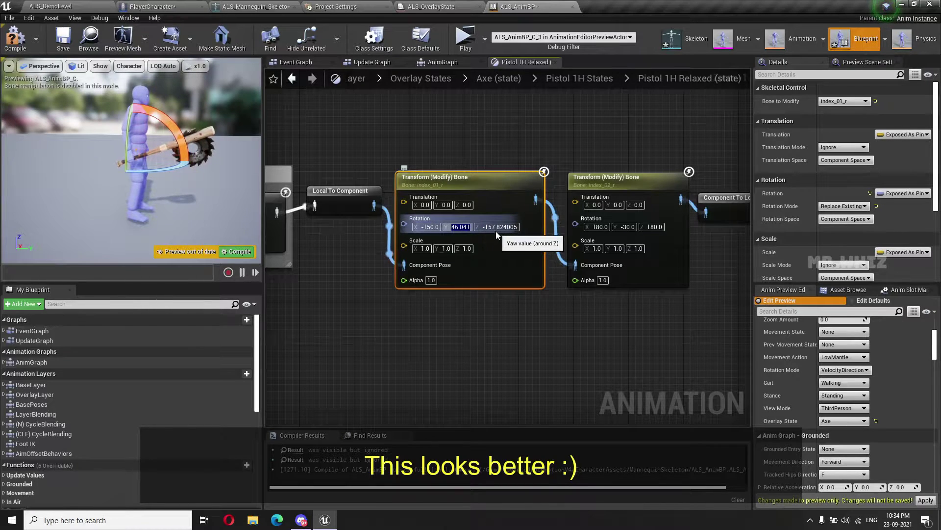
text(46)
key(Tab)
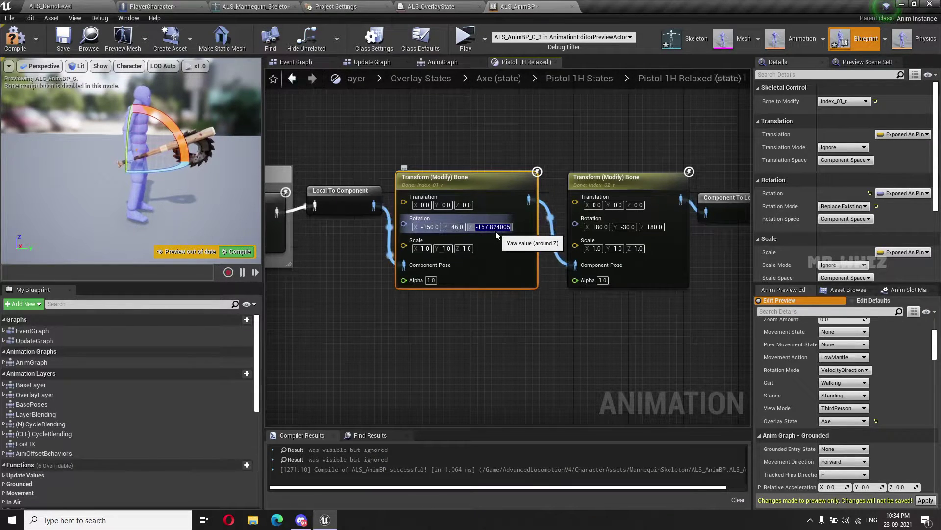
text(-157)
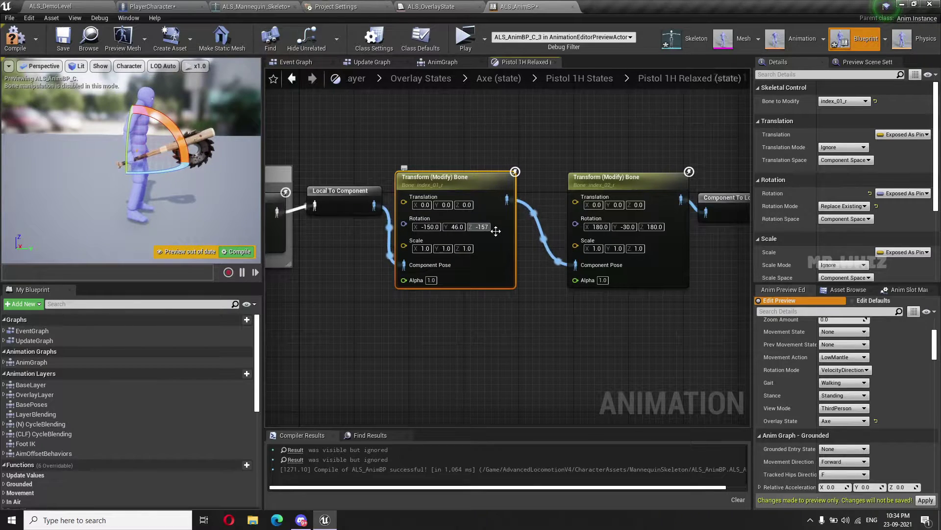
key(Tab)
click(622, 366)
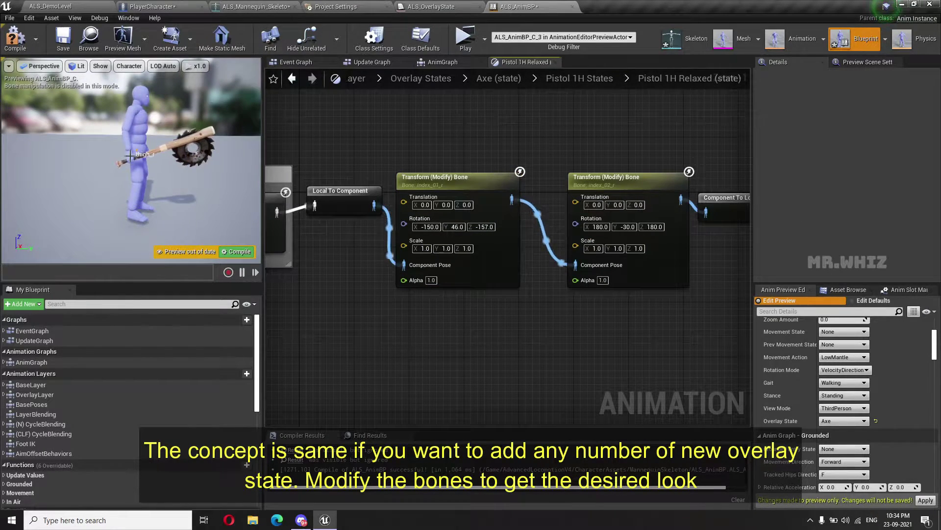
Recompile with F7 and select Local To Component plus both Transform (Modify) Bone nodes.
scroll(221, 213, up, 4)
scroll(220, 213, up, 2)
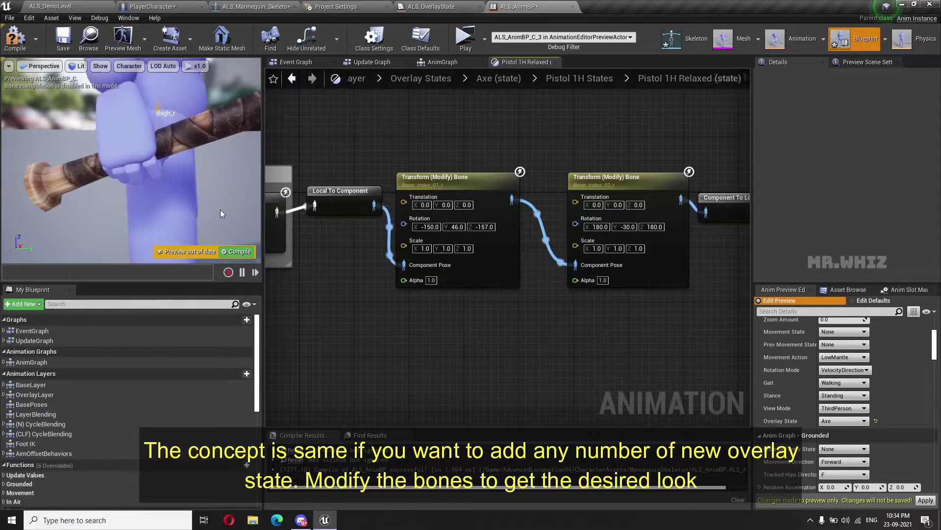
drag(219, 209, 220, 210)
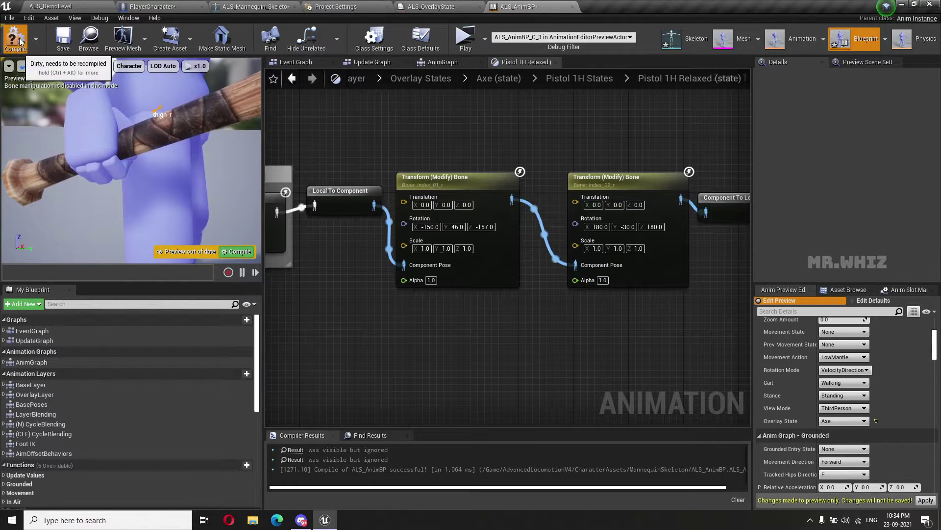
key(F7)
scroll(534, 373, down, 2)
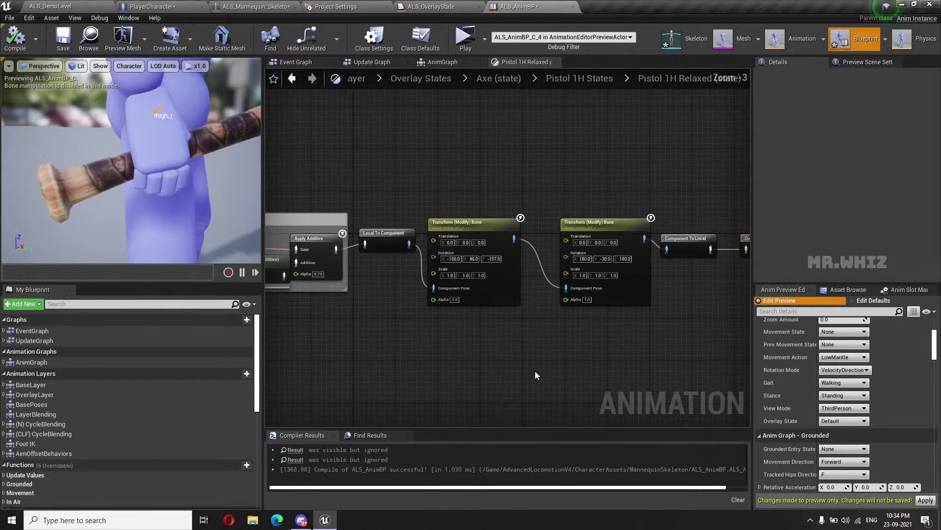
scroll(535, 371, down, 3)
scroll(485, 328, up, 1)
scroll(432, 267, up, 1)
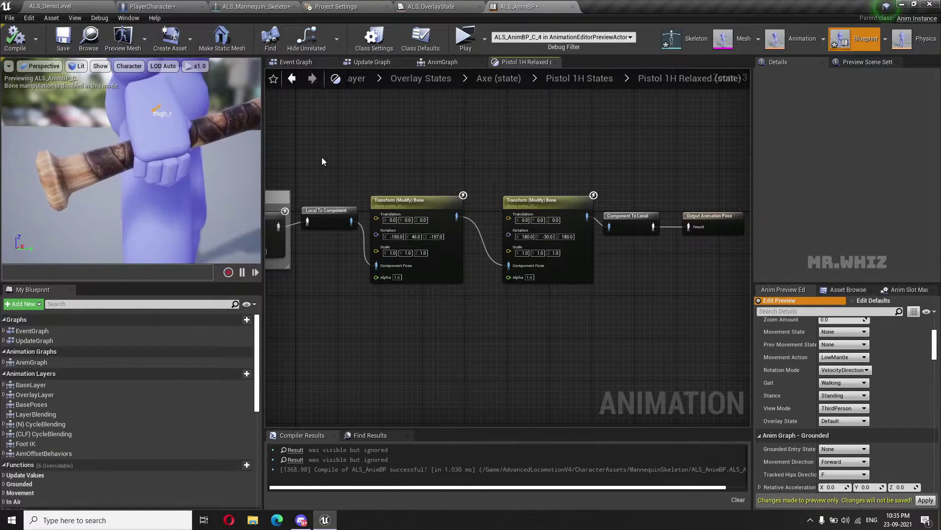
mouse_move(322, 157)
mouse_down()
mouse_move(592, 324)
mouse_move(642, 319)
mouse_up()
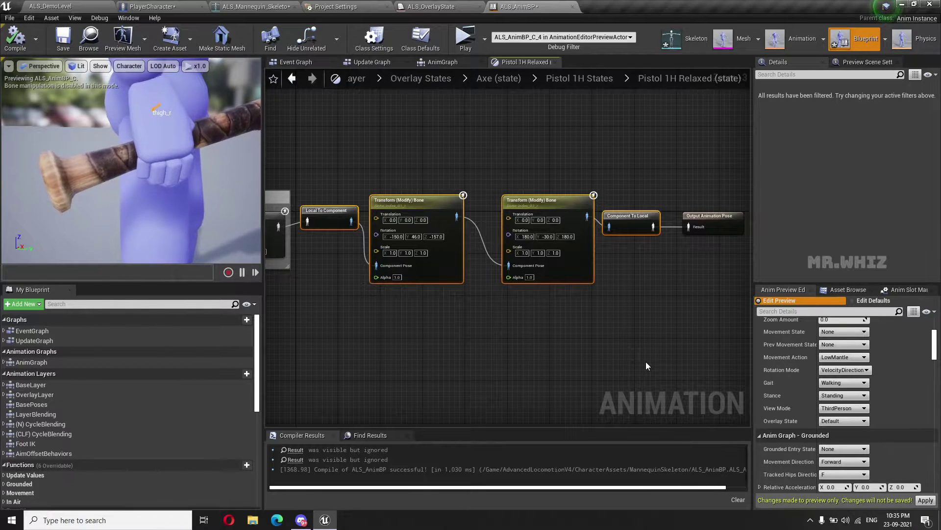
Paste the finger-bone nodes into Pistol 1H Ready between Apply Additive and Output Animation Pose.
click(597, 80)
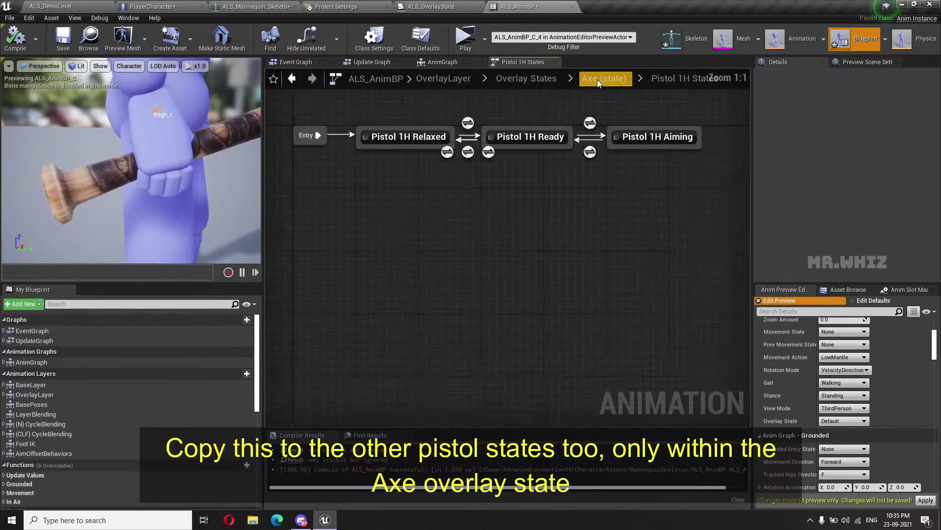
double_click(592, 252)
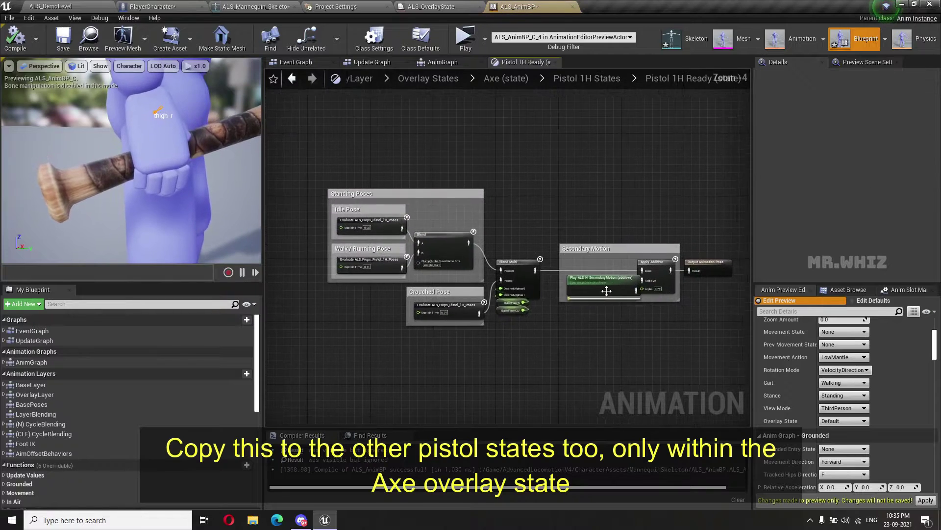
drag(429, 251, 726, 249)
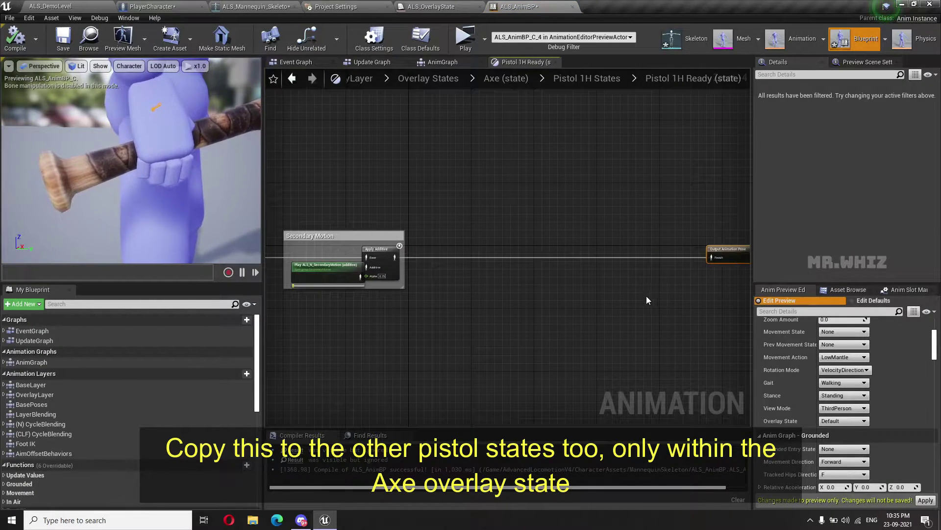
key(ctrl+v)
drag(626, 299, 516, 247)
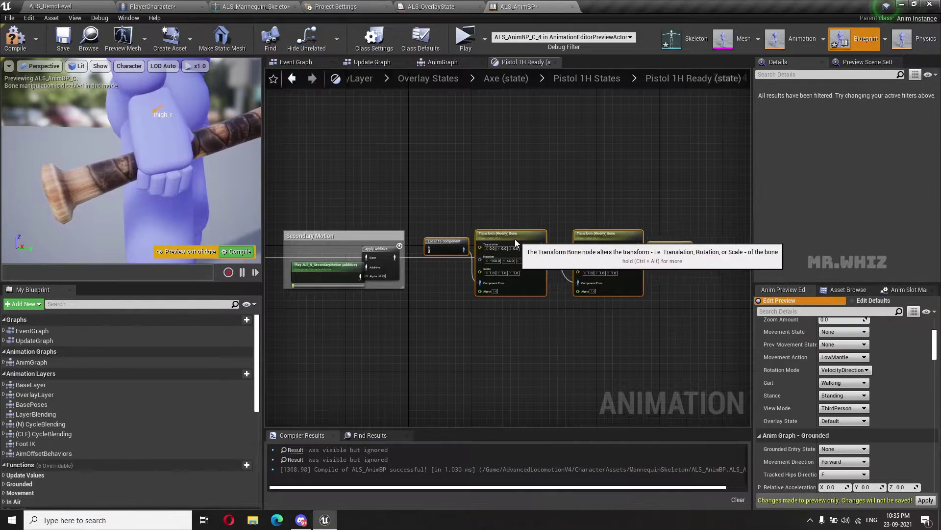
scroll(471, 292, up, 4)
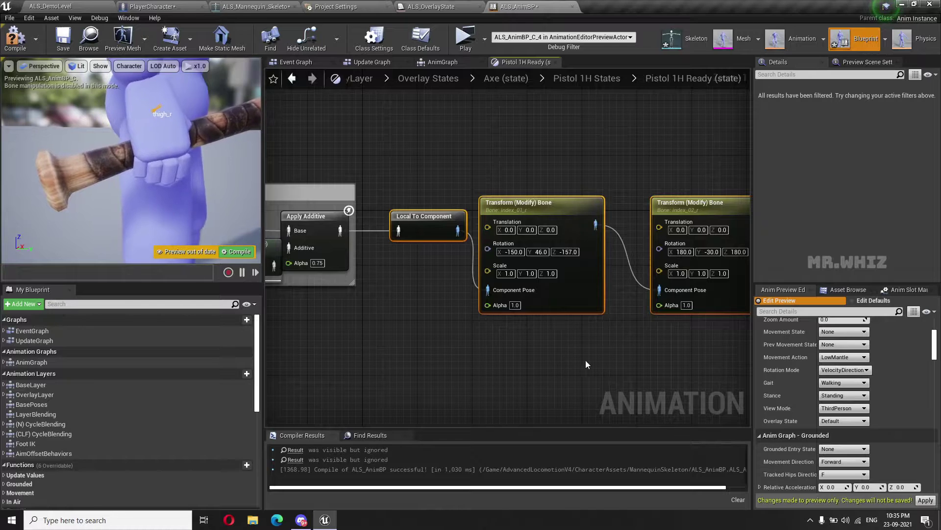
right_drag(585, 363, 280, 338)
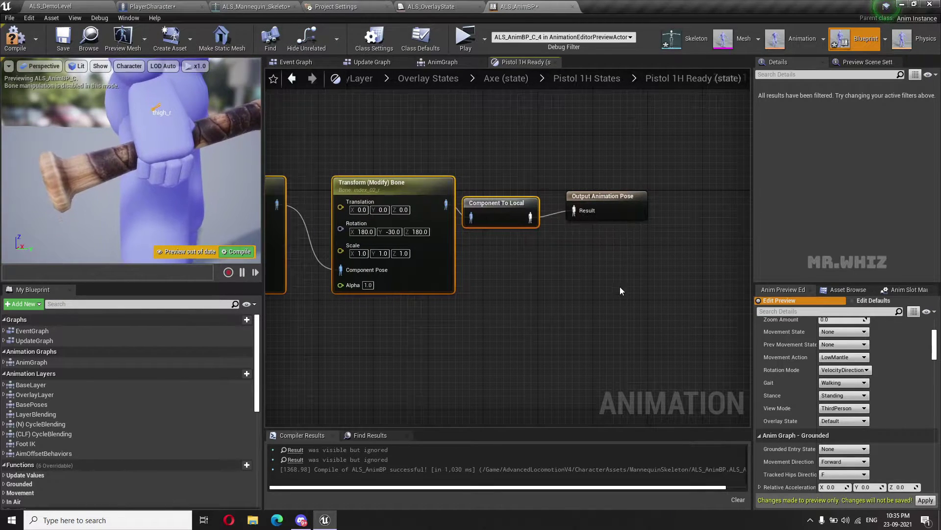
right_drag(619, 290, 600, 317)
Paste the copied bone-transform nodes into the Pistol 1H Aiming state graph.
click(587, 77)
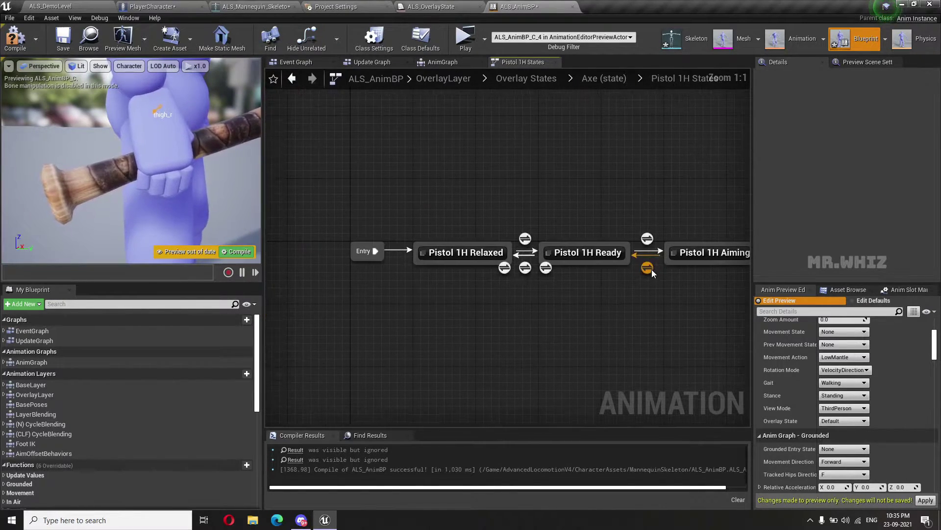
right_drag(651, 269, 487, 272)
double_click(552, 254)
mouse_move(558, 275)
right_down()
mouse_move(547, 298)
mouse_move(323, 285)
right_up()
drag(398, 226, 713, 226)
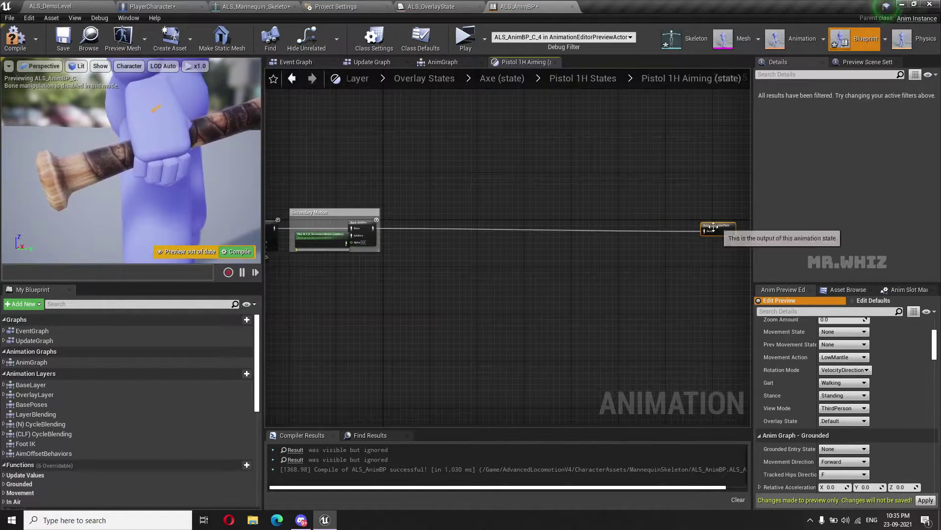
scroll(508, 270, up, 3)
right_drag(508, 269, 483, 287)
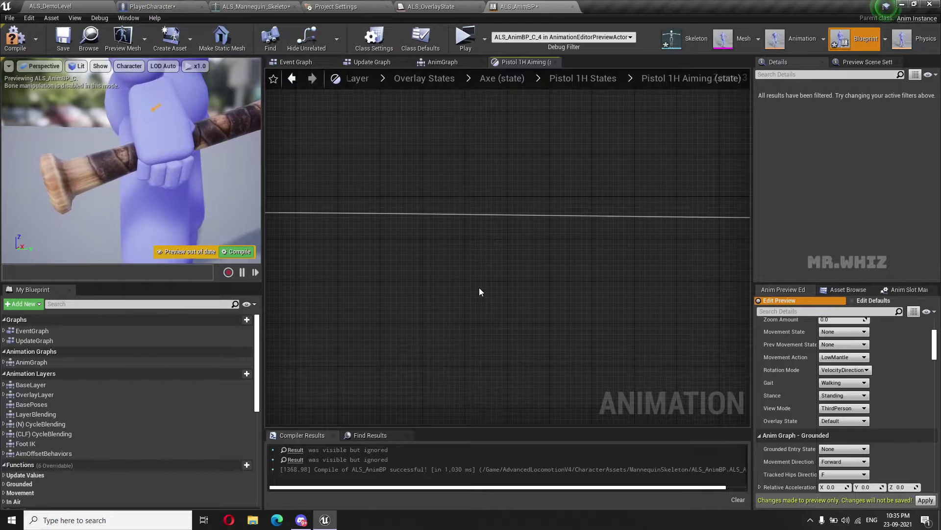
key(ctrl+v)
Arrange the four pasted nodes in line with the pose wire.
drag(441, 274, 382, 184)
right_drag(382, 184, 543, 227)
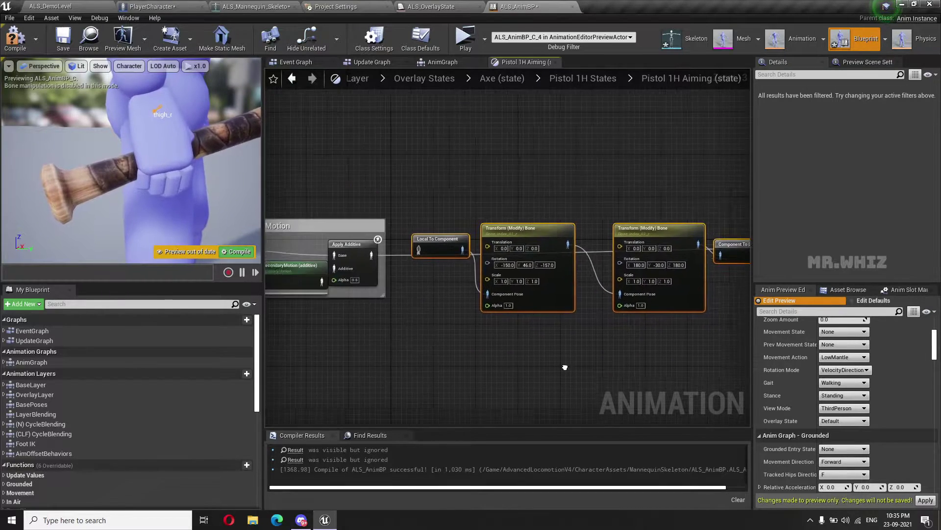
click(547, 229)
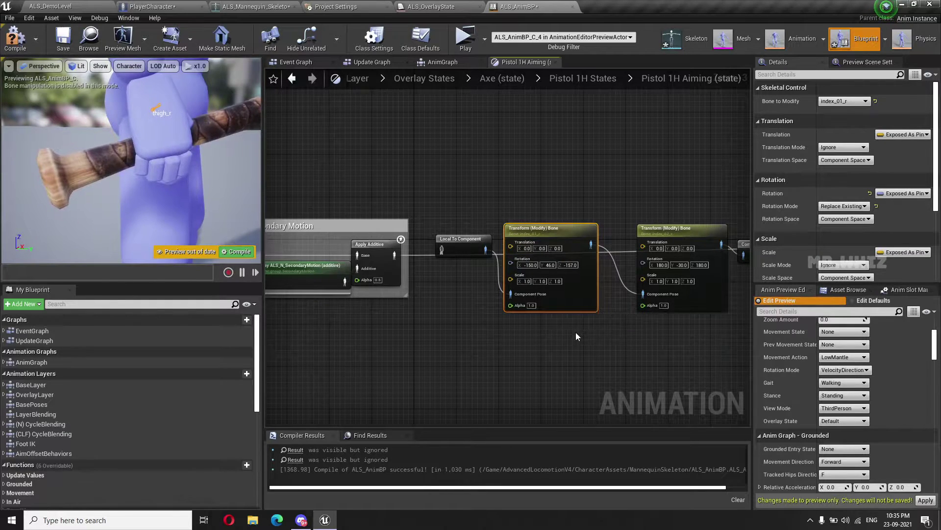
drag(532, 229, 597, 329)
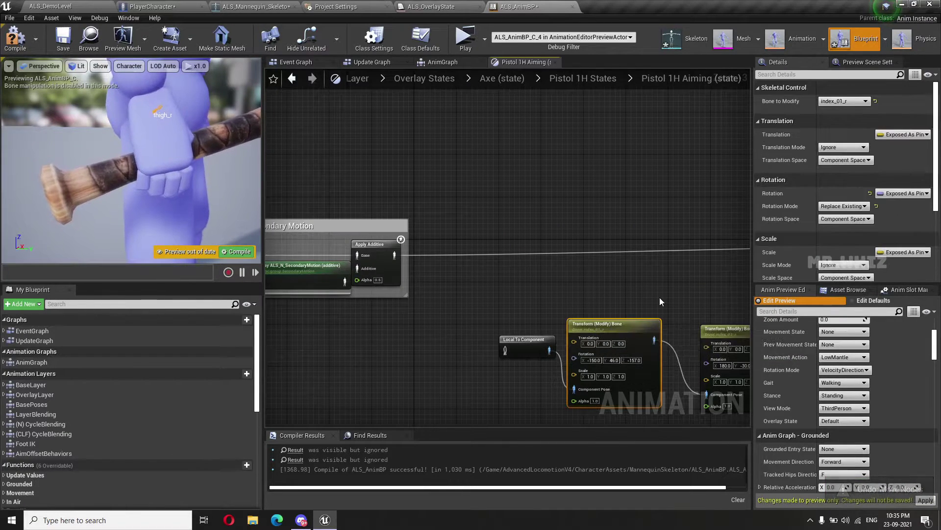
right_drag(589, 297, 427, 259)
drag(353, 267, 643, 377)
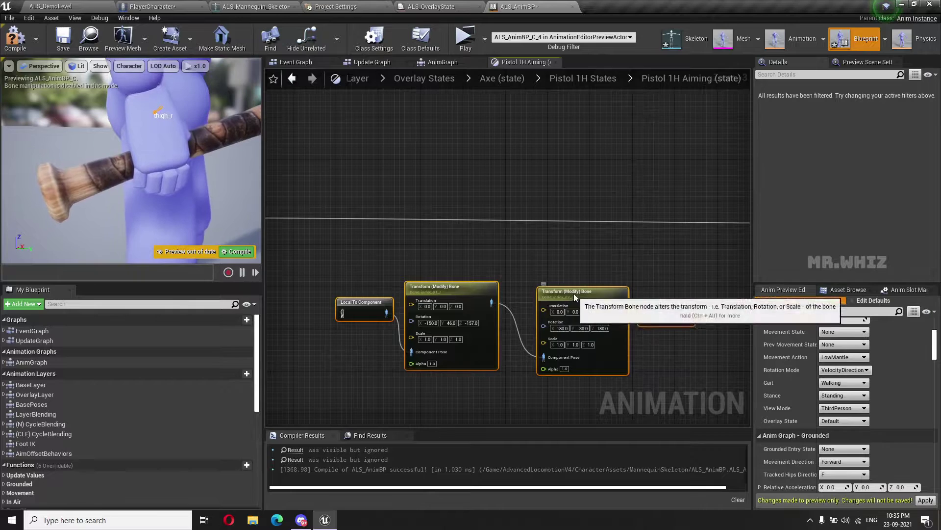
drag(573, 293, 533, 201)
right_drag(522, 242, 618, 356)
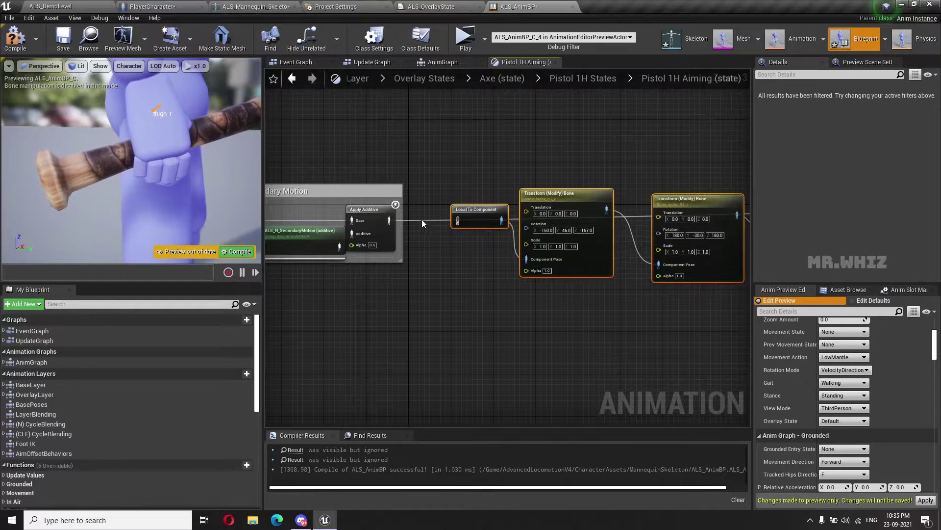
Wire Apply Additive into Local To Component and Component To Local into Output Animation Pose.
drag(388, 220, 458, 224)
right_drag(589, 333, 314, 331)
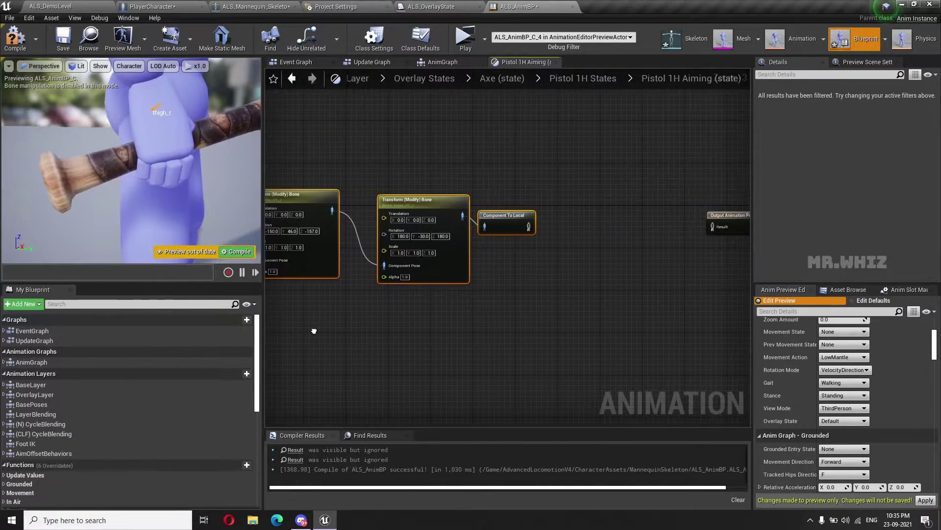
mouse_move(565, 237)
mouse_down()
mouse_move(723, 228)
mouse_move(577, 218)
mouse_up()
right_drag(483, 348, 631, 341)
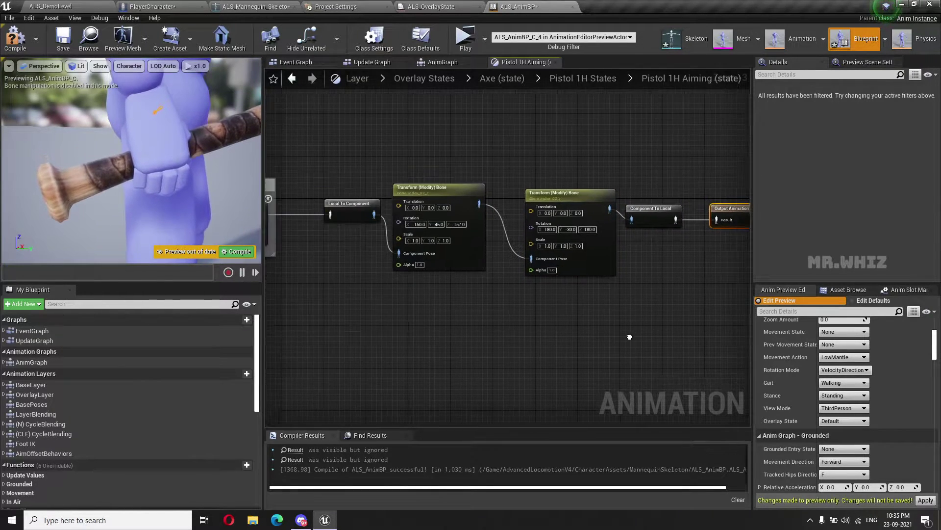
Recompile ALS_AnimBP and return to the ALS_DemoLevel editor.
click(16, 42)
right_drag(487, 296, 542, 319)
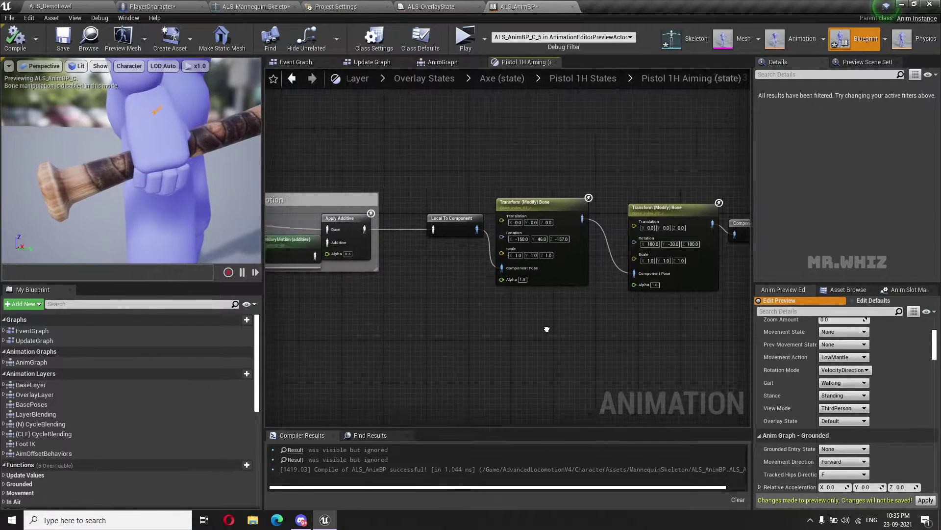
scroll(542, 319, down, 3)
right_drag(588, 341, 448, 295)
scroll(449, 298, up, 3)
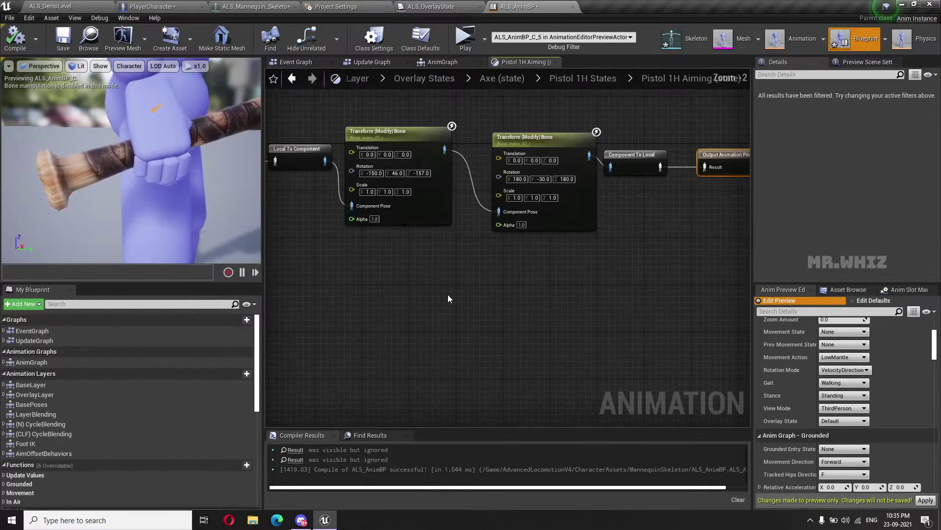
click(71, 6)
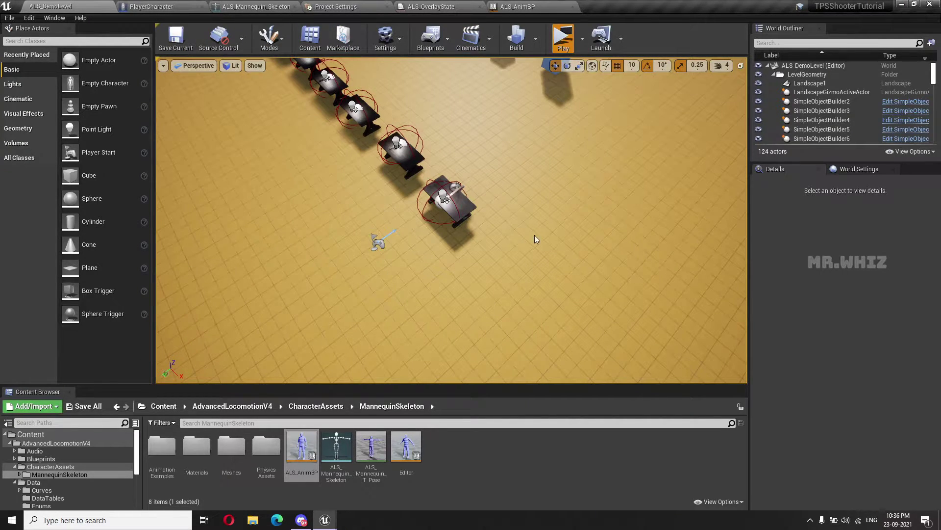
Play the level, pick up the weapon from the table, and walk around holding the axe.
key(w)
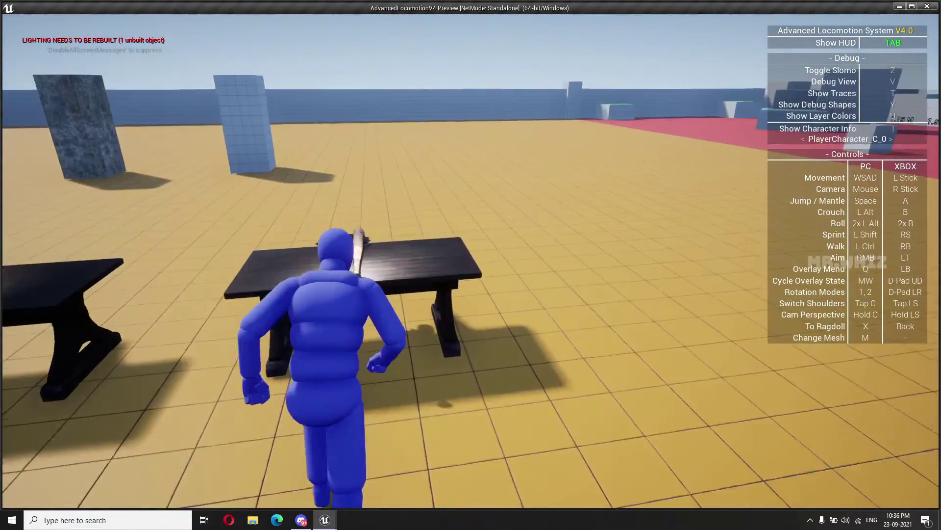
key(Return)
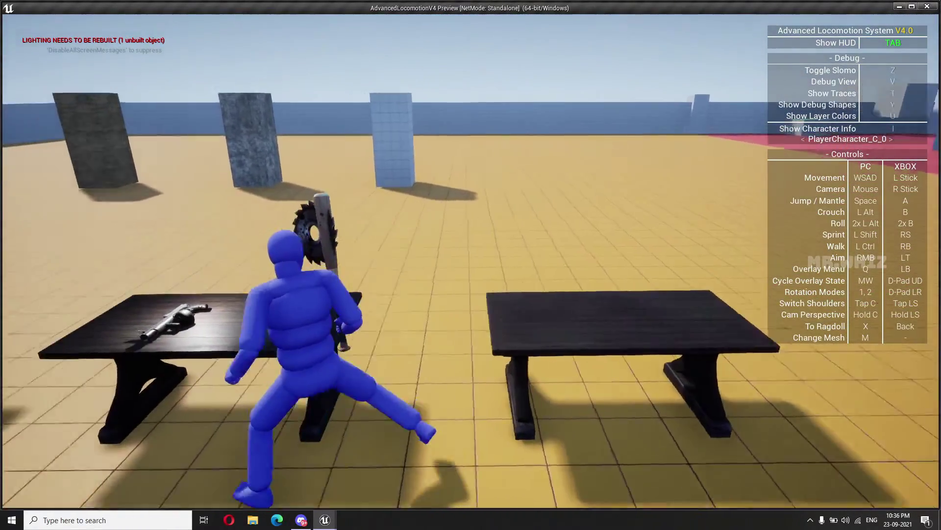
key(w)
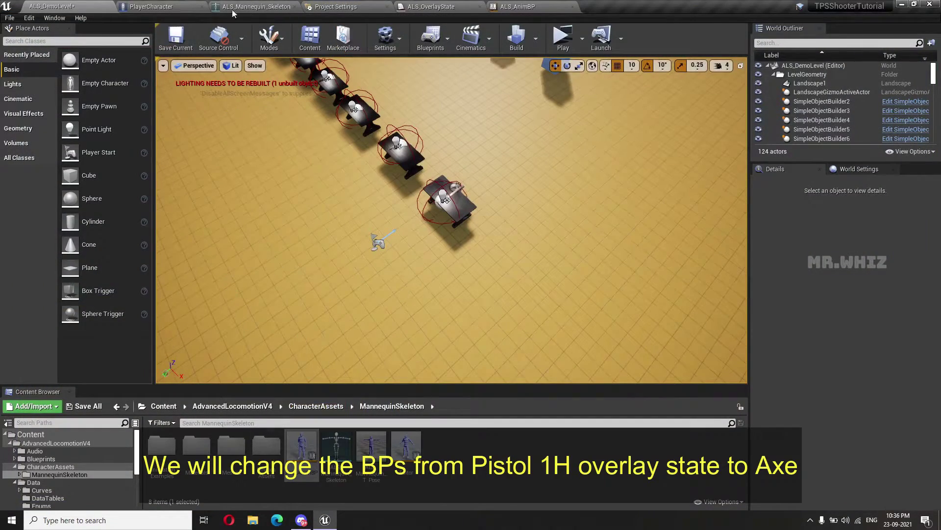
Change Spawn Melee Weapon's BPI Set Overlay State from Pistol 1H to Axe.
click(160, 12)
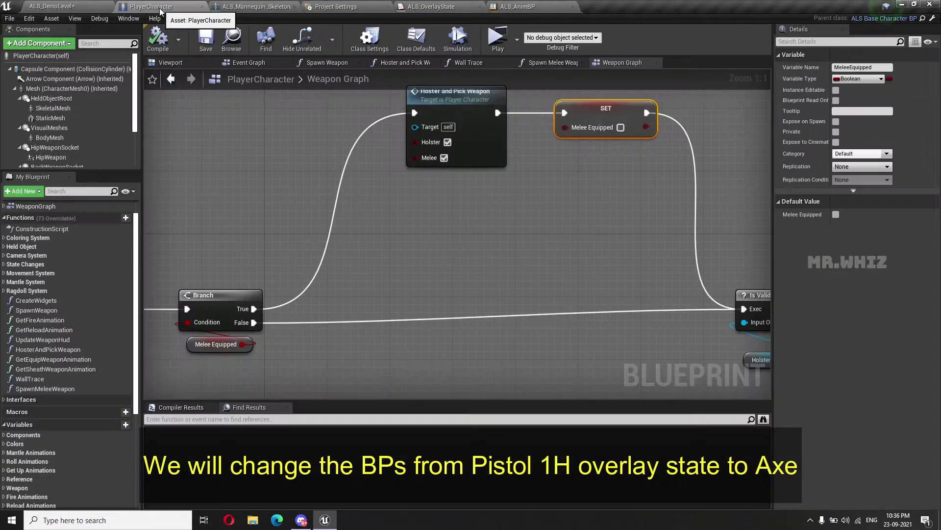
right_drag(520, 225, 324, 190)
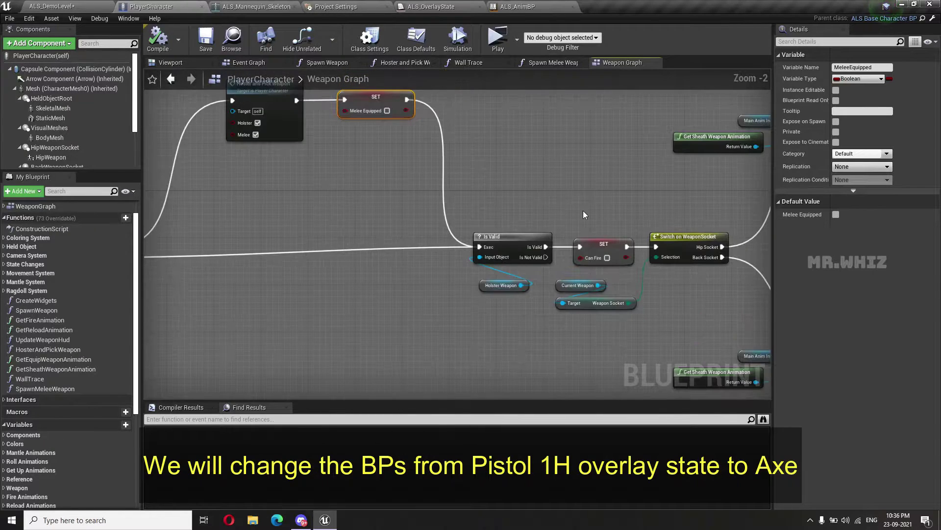
right_drag(585, 215, 270, 188)
scroll(270, 187, down, 5)
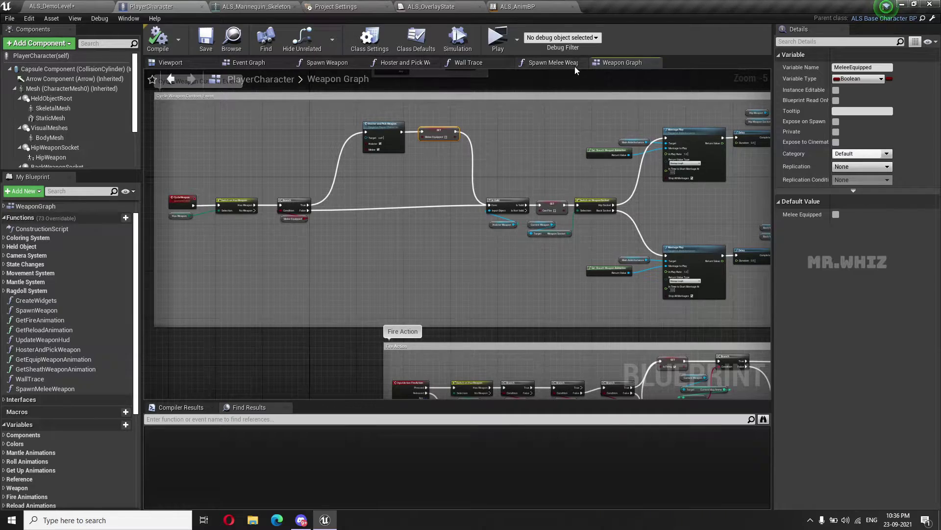
click(575, 67)
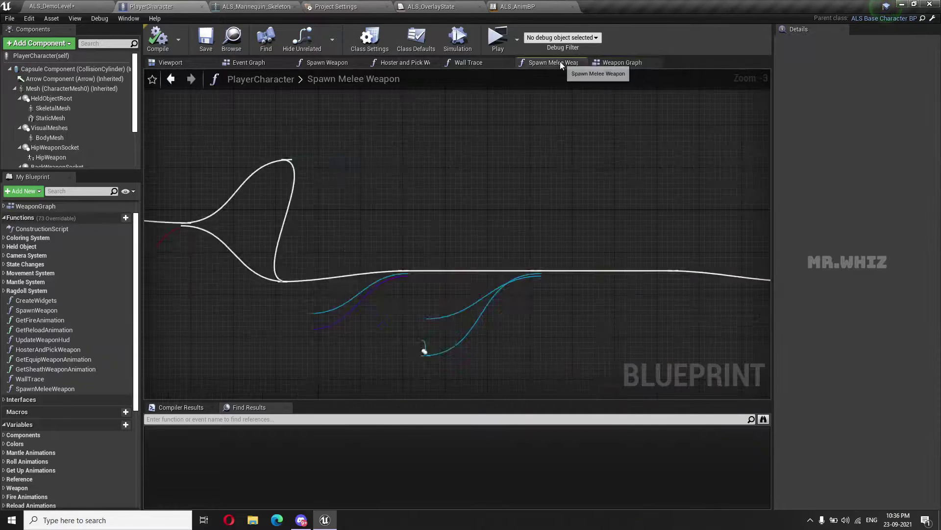
right_drag(735, 255, 431, 245)
scroll(431, 246, up, 2)
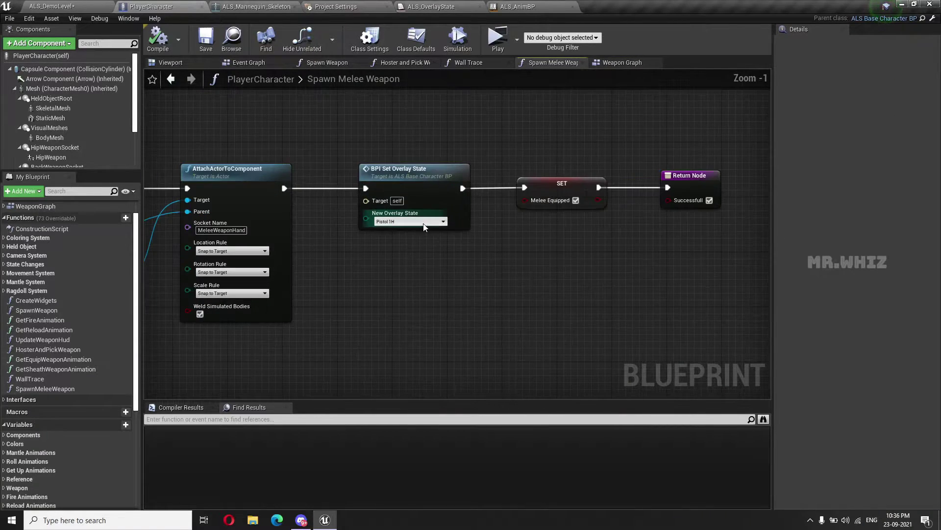
click(410, 222)
click(391, 313)
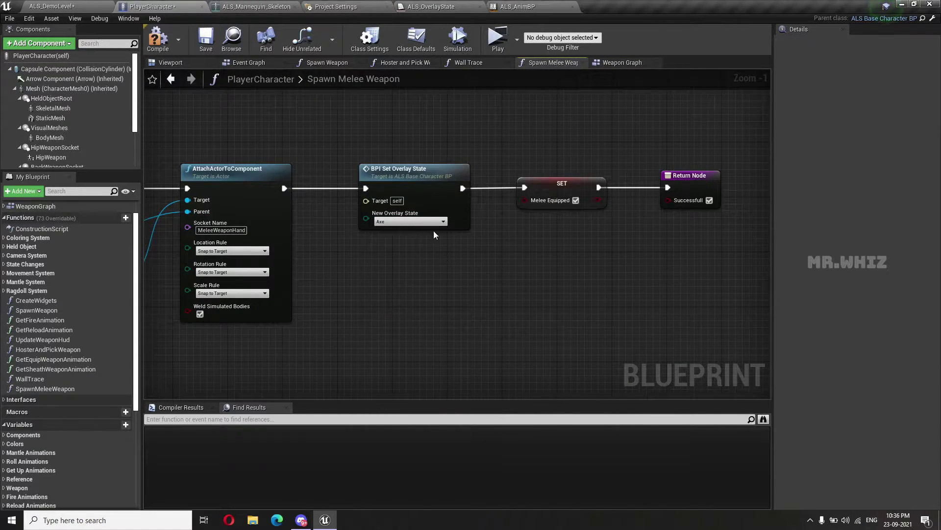
scroll(507, 257, down, 3)
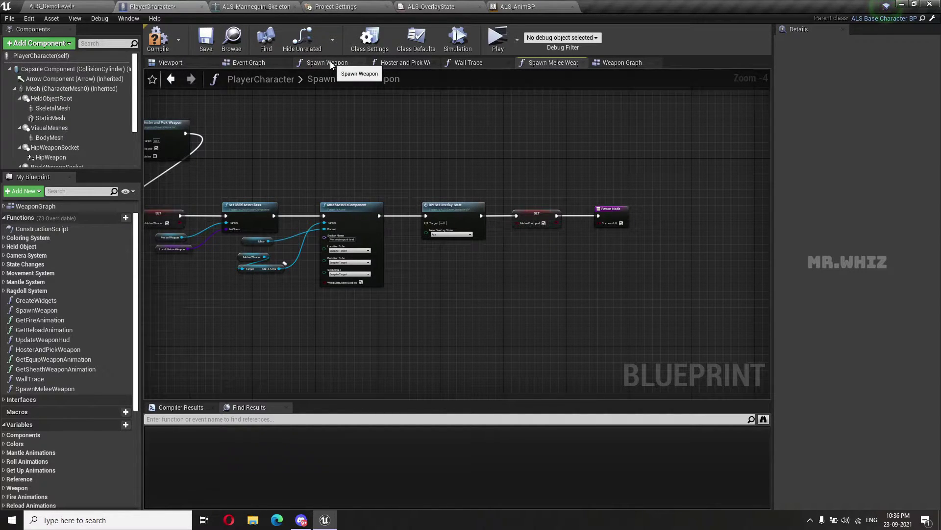
Set the BPI Set Overlay State node in Hoster and Pick Weapon to Axe.
click(404, 66)
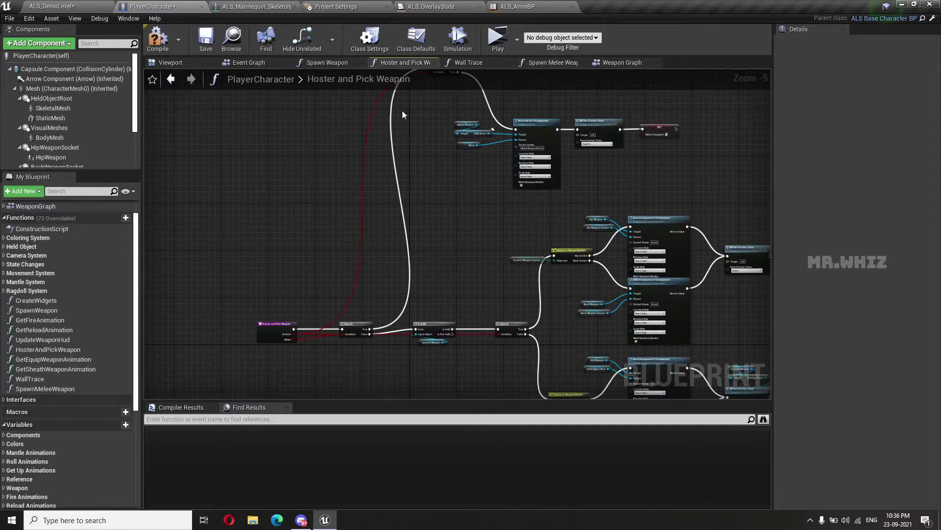
scroll(456, 201, up, 1)
scroll(437, 184, up, 2)
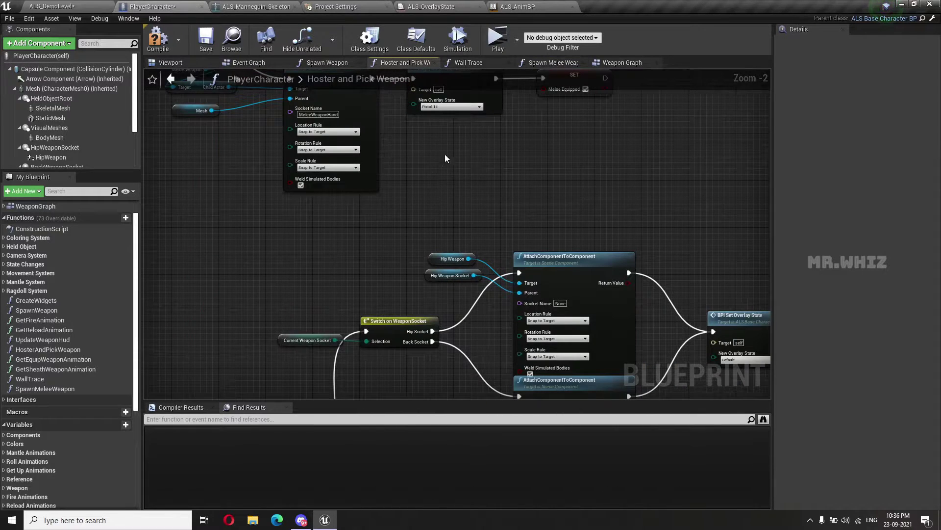
right_drag(445, 158, 473, 276)
click(483, 224)
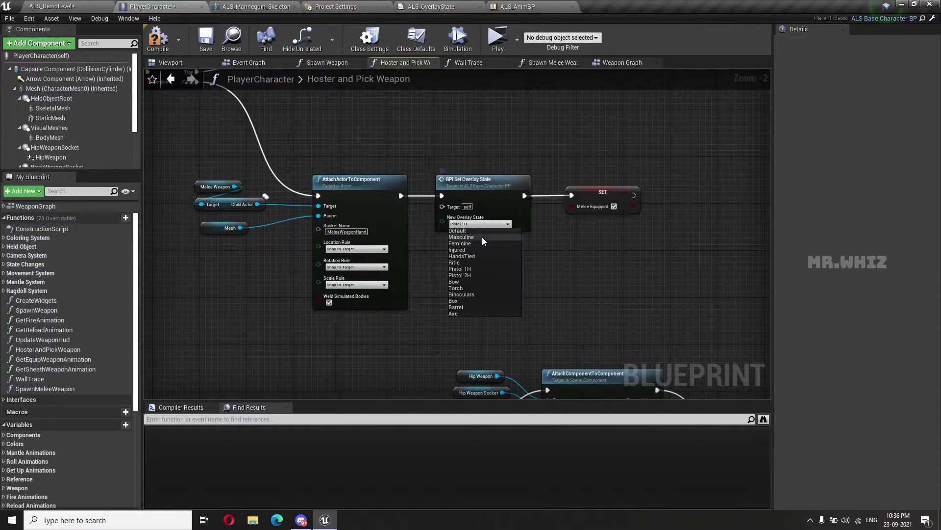
click(463, 315)
scroll(473, 288, down, 2)
scroll(547, 288, down, 2)
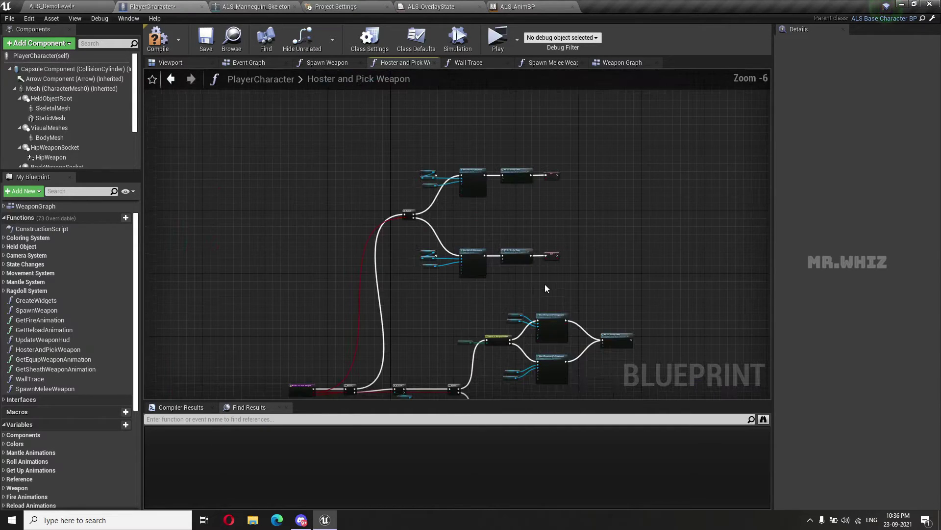
right_drag(583, 278, 540, 181)
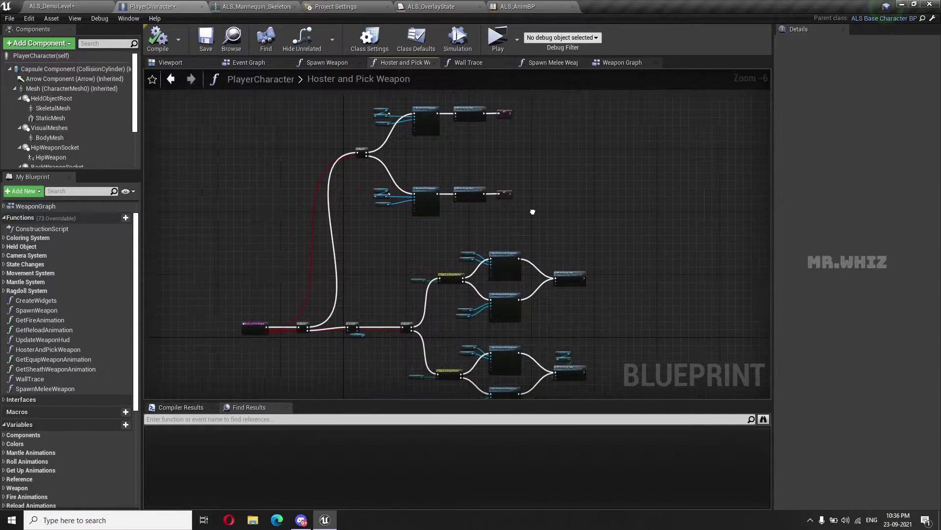
Review the Weapon Graph and Spawn Melee Weapon, then go to ALS_DemoLevel for a play-test.
click(612, 64)
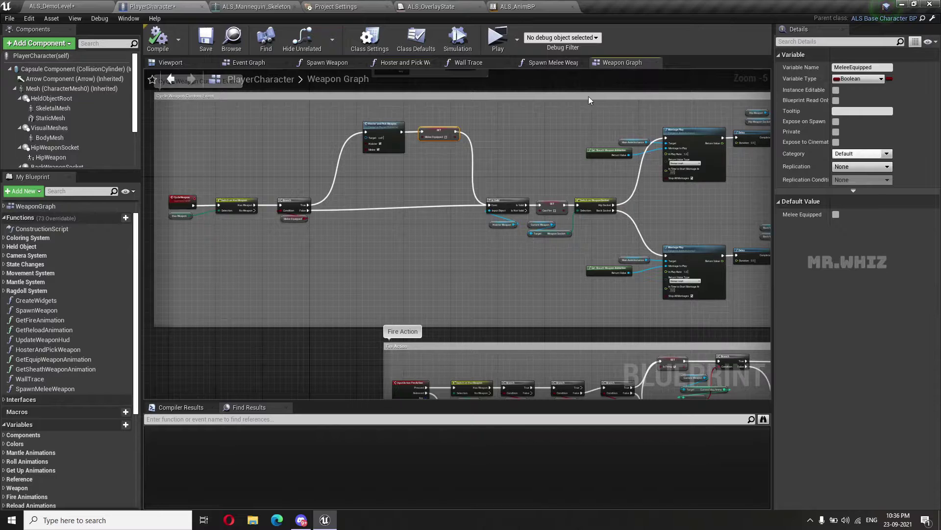
scroll(406, 156, up, 4)
scroll(577, 168, down, 2)
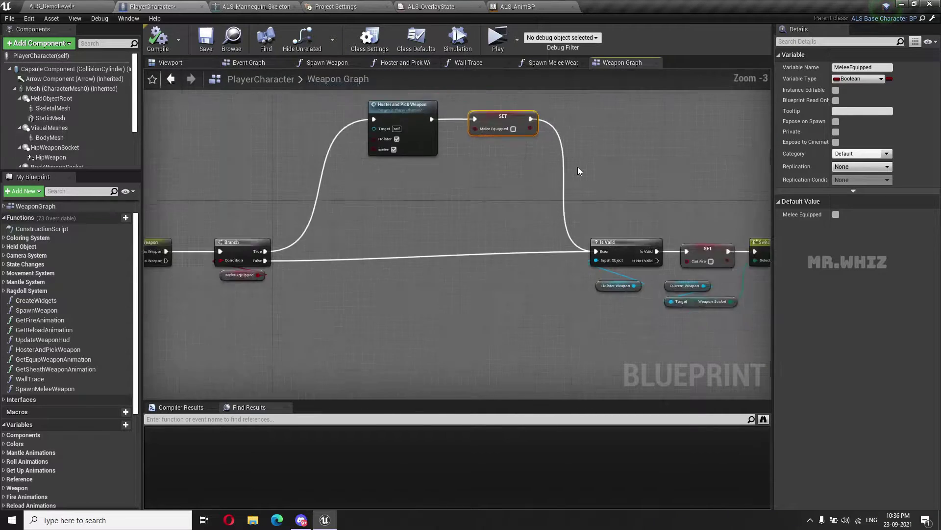
scroll(605, 168, down, 2)
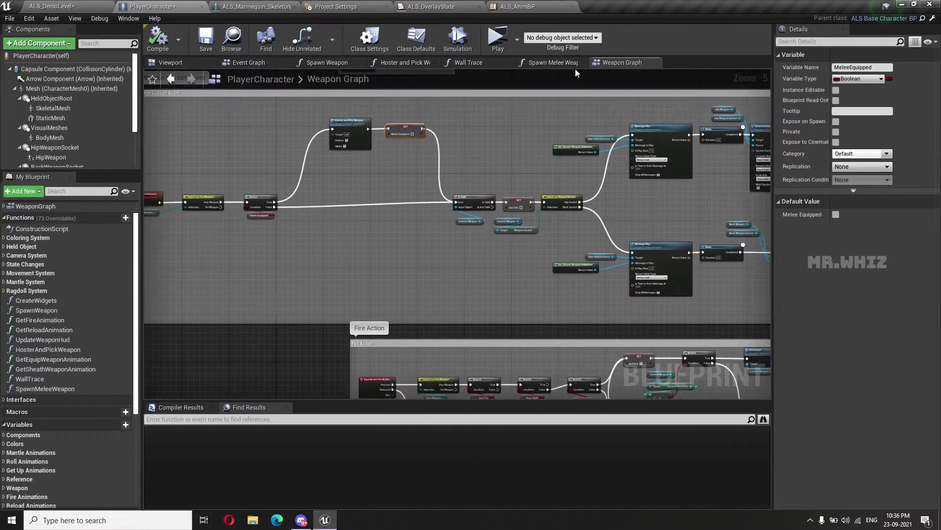
click(560, 64)
scroll(416, 187, up, 3)
scroll(430, 150, up, 1)
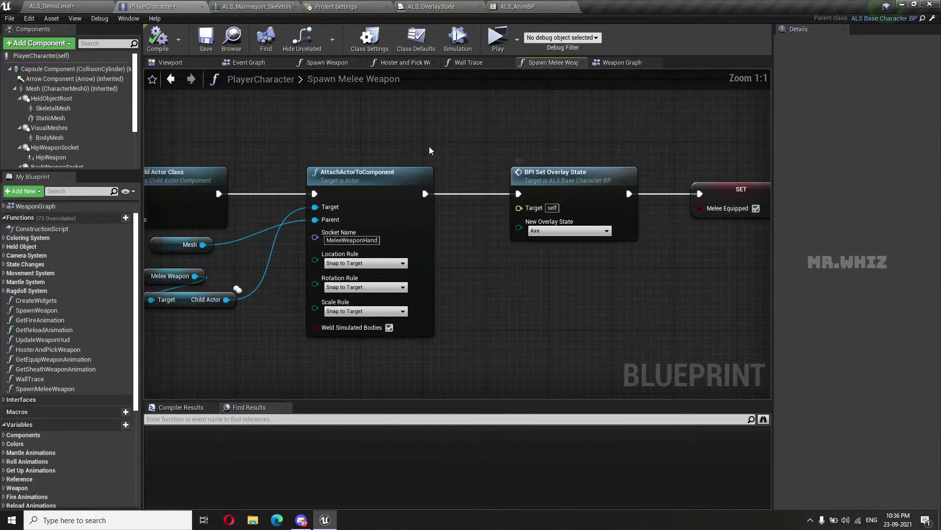
click(70, 8)
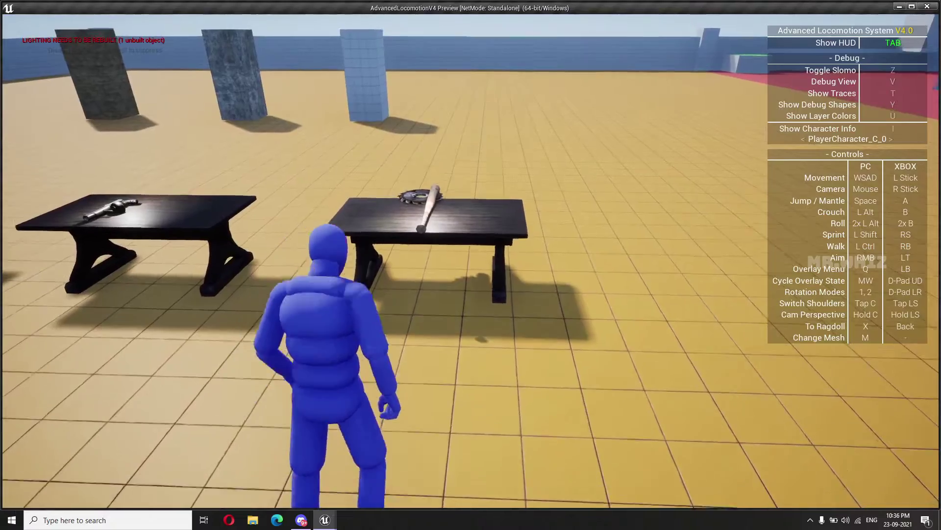
In play, pick up the spiked bat, the pistol and another weapon from the tables.
key(Return)
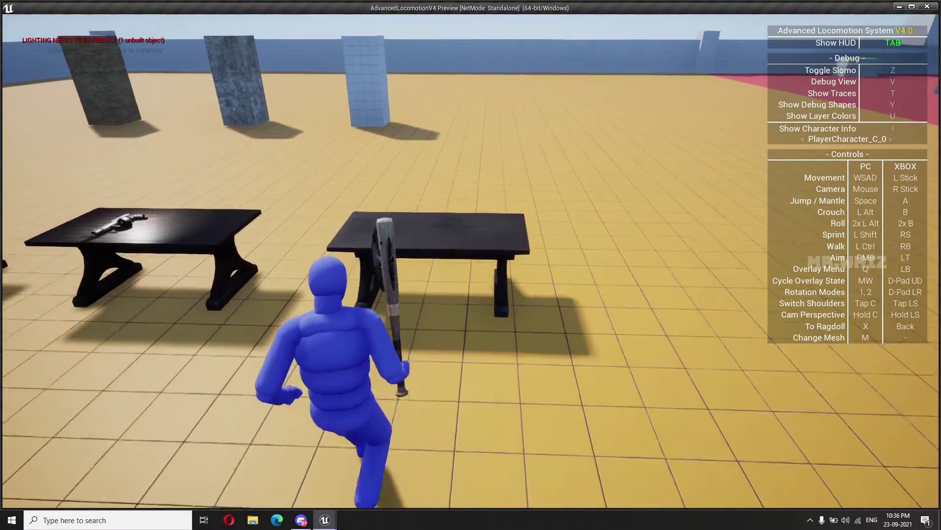
key(w)
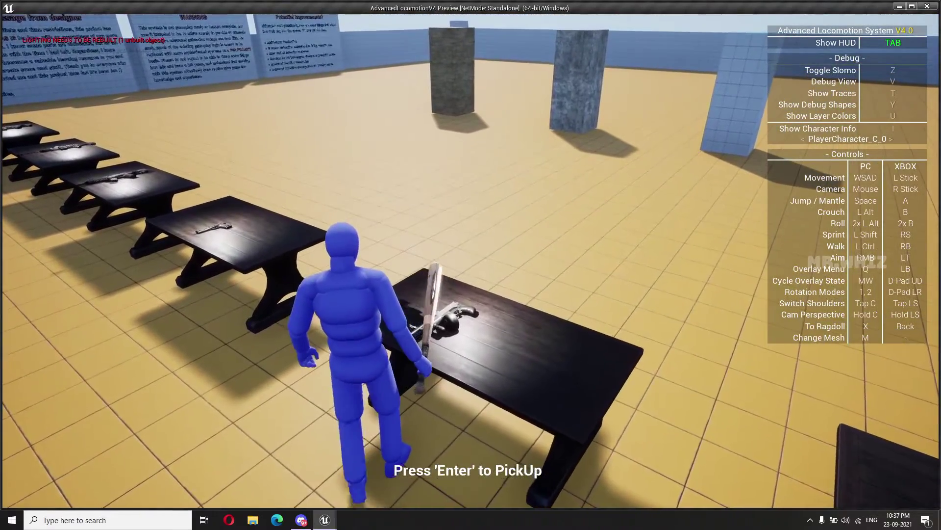
key(Return)
key(w)
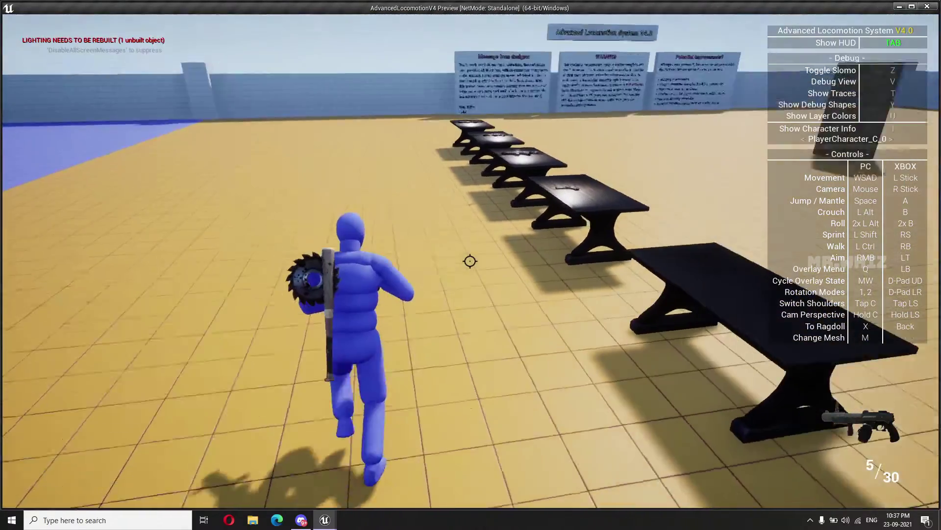
key(w)
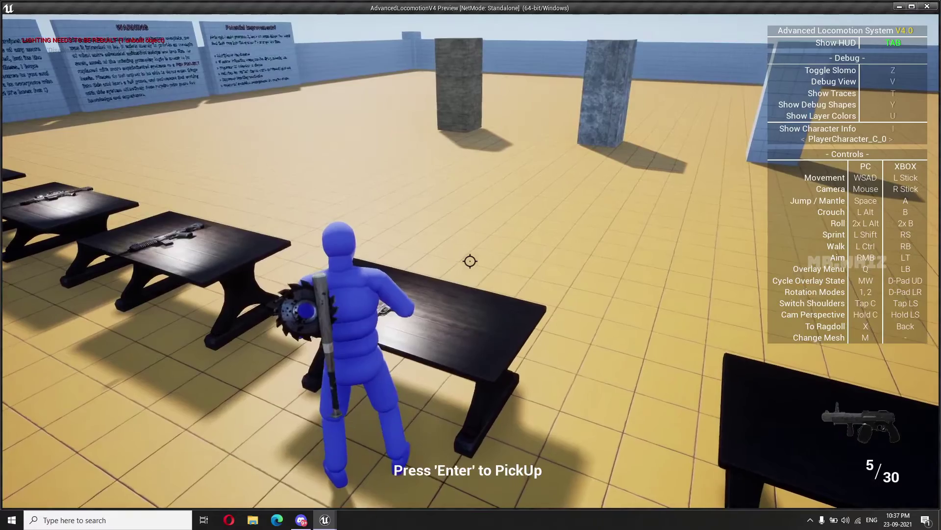
key(Return)
key(w)
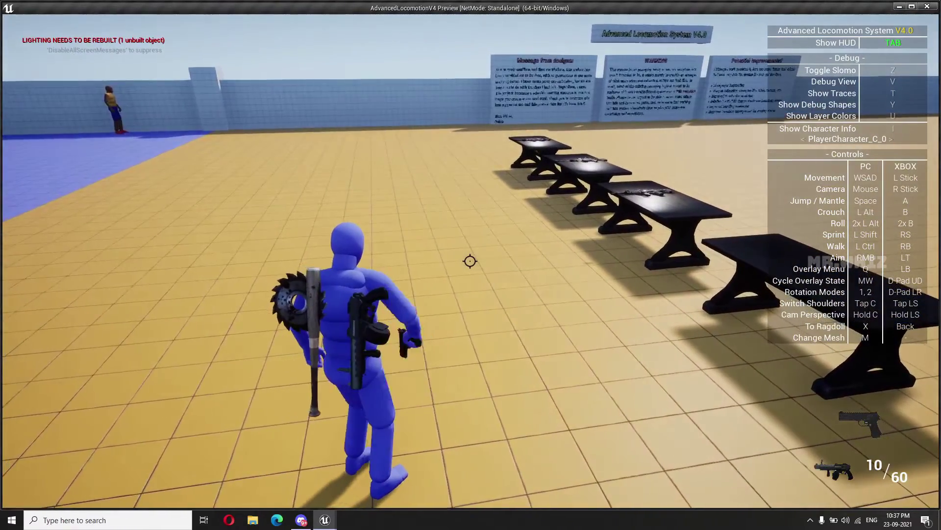
scroll(470, 261, down, 1)
key(w)
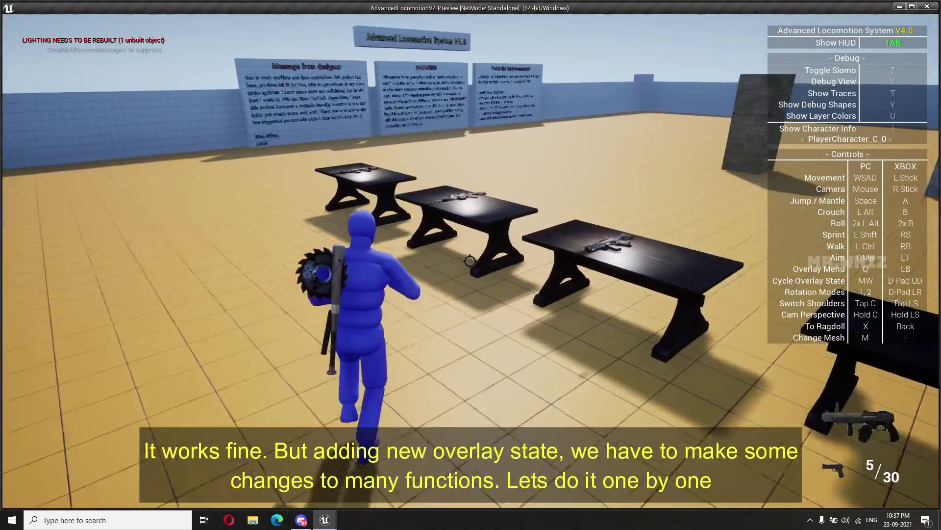
scroll(470, 261, up, 1)
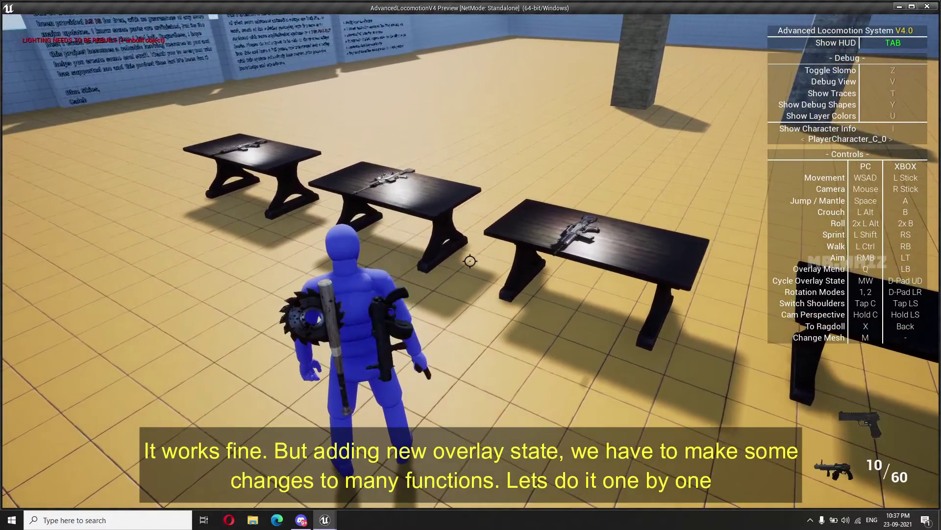
key(w)
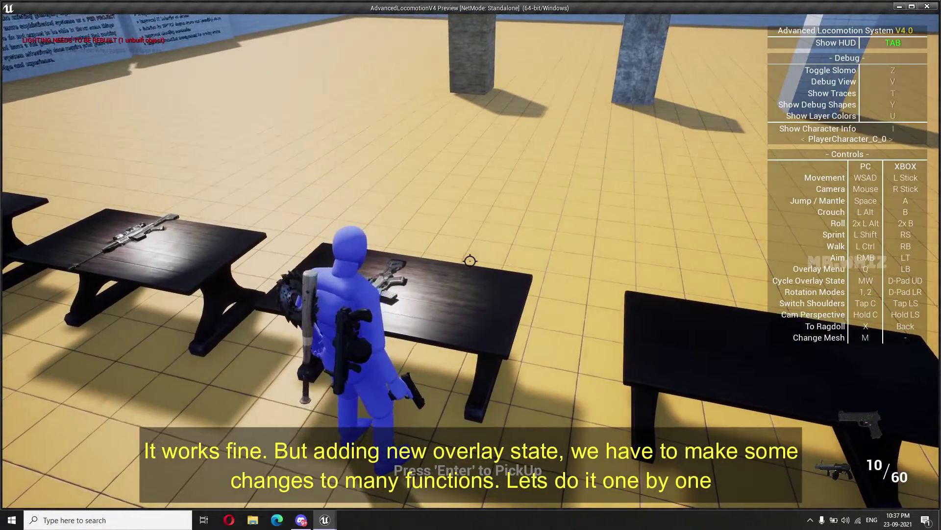
key(w)
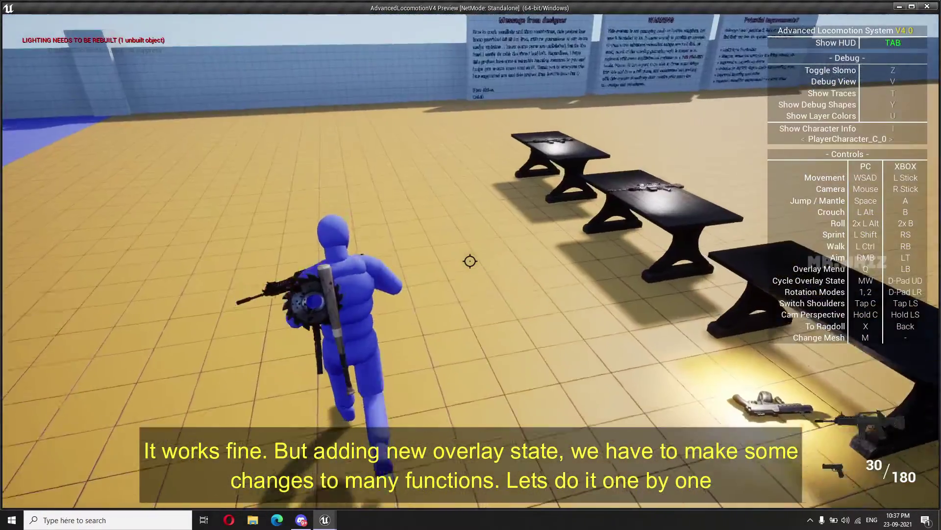
scroll(469, 260, down, 1)
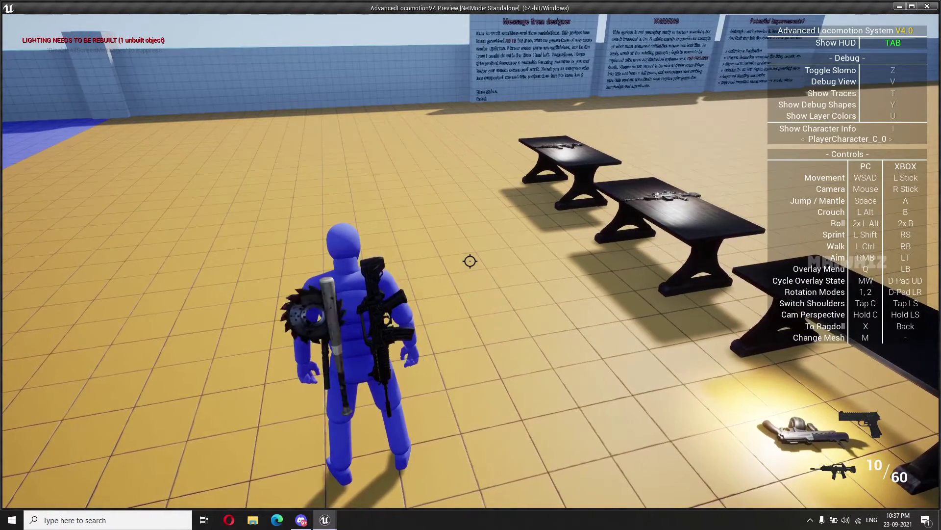
Pick up the assault rifle, then try picking up a same-class weapon at the nearest table.
key(w)
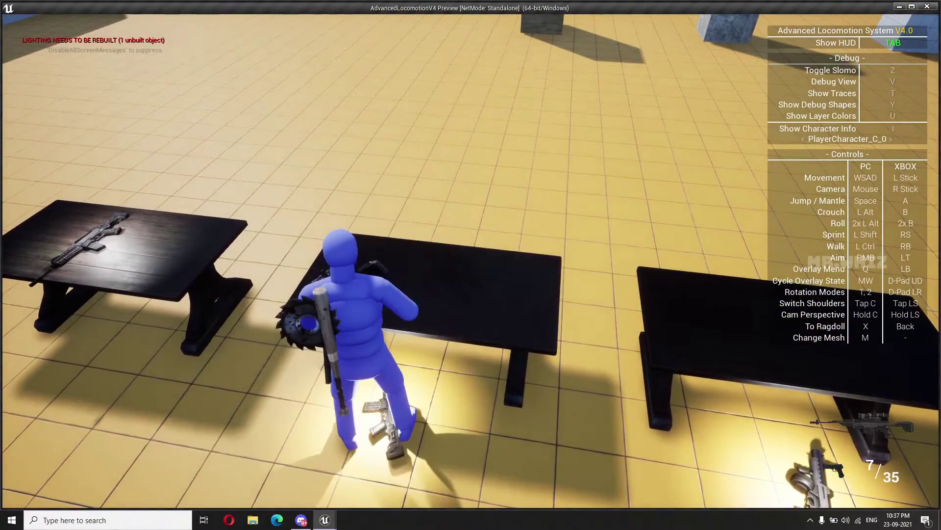
key(s)
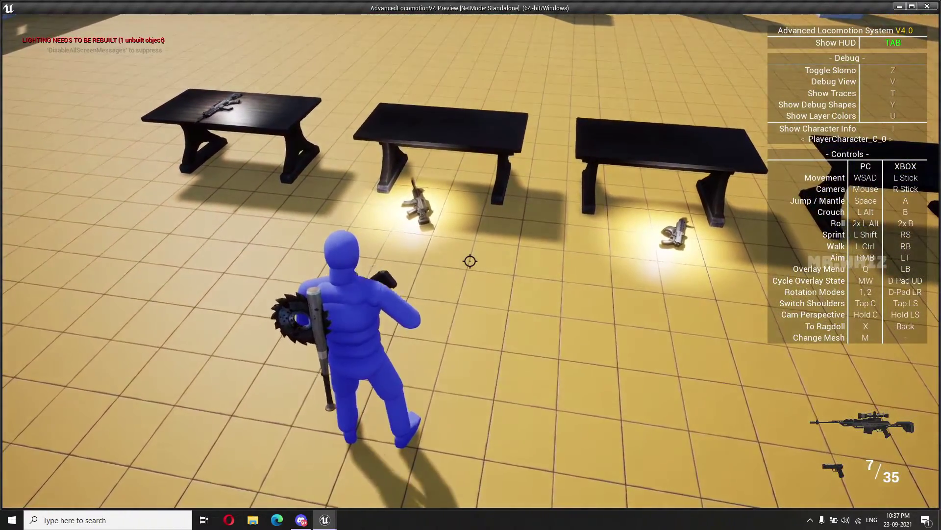
scroll(470, 261, down, 1)
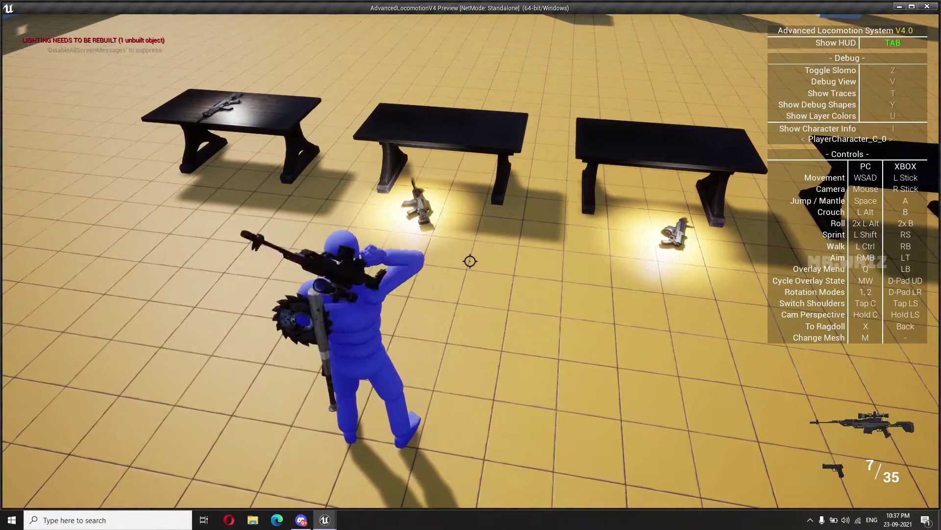
key(w)
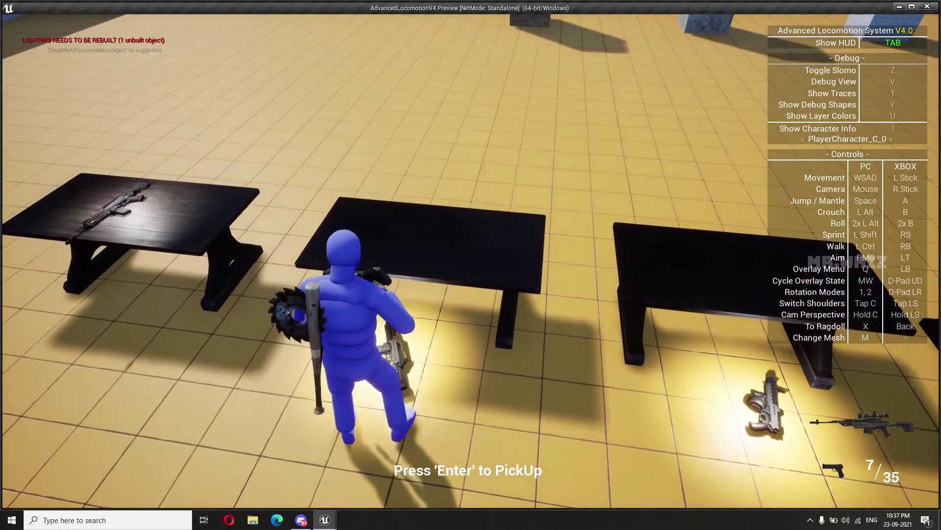
key(Return)
key(a)
key(w)
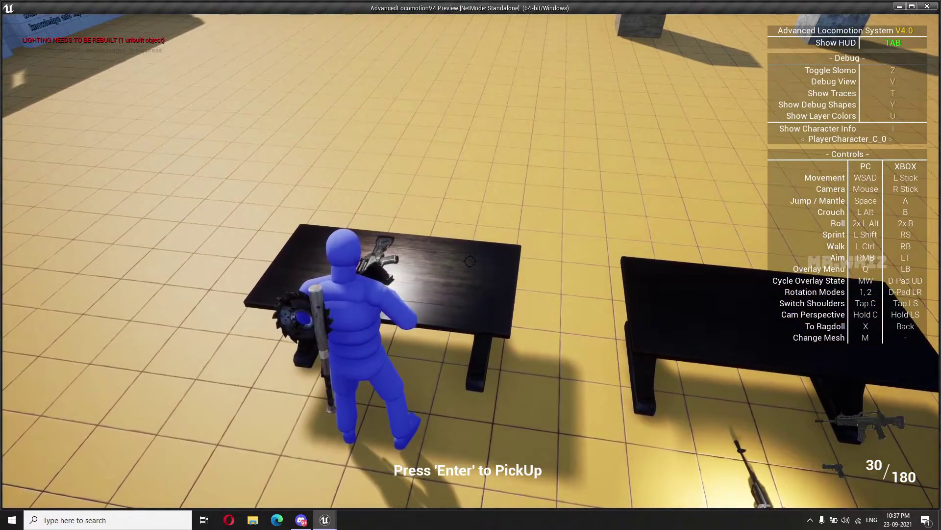
key(a)
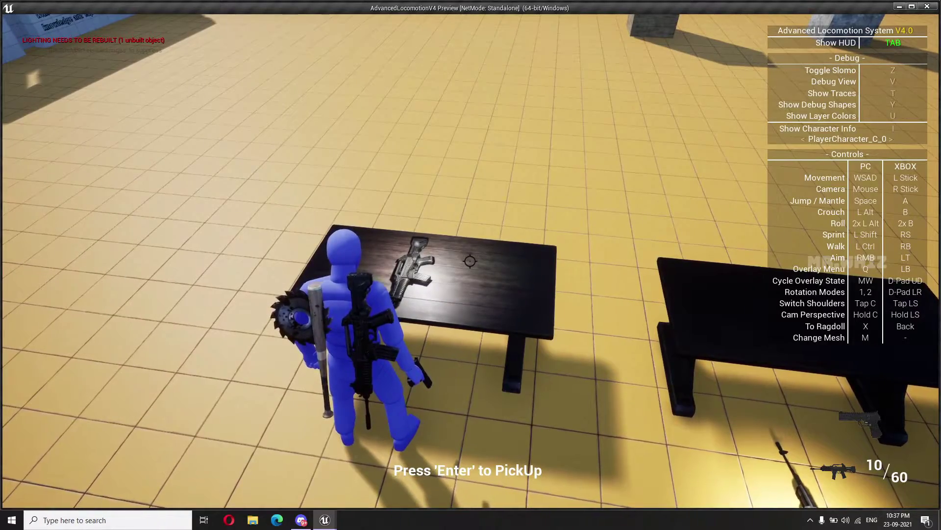
key(s)
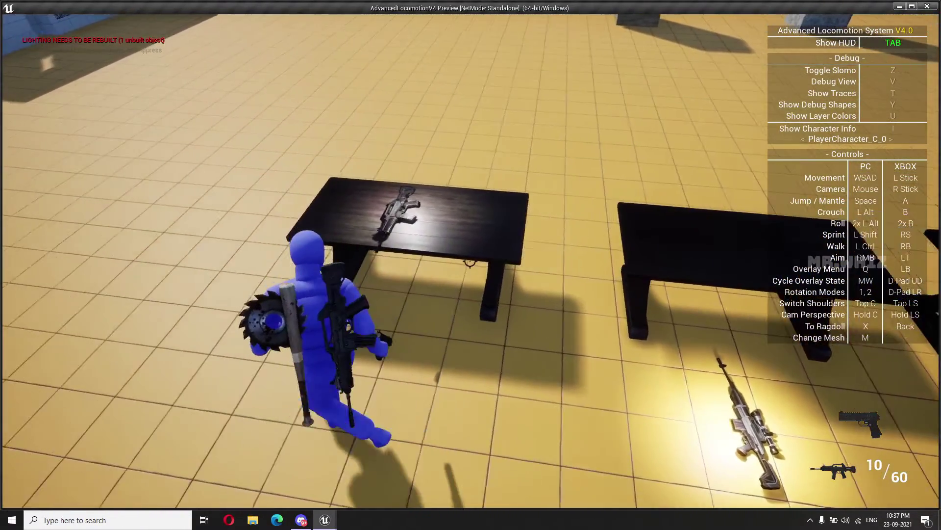
key(w)
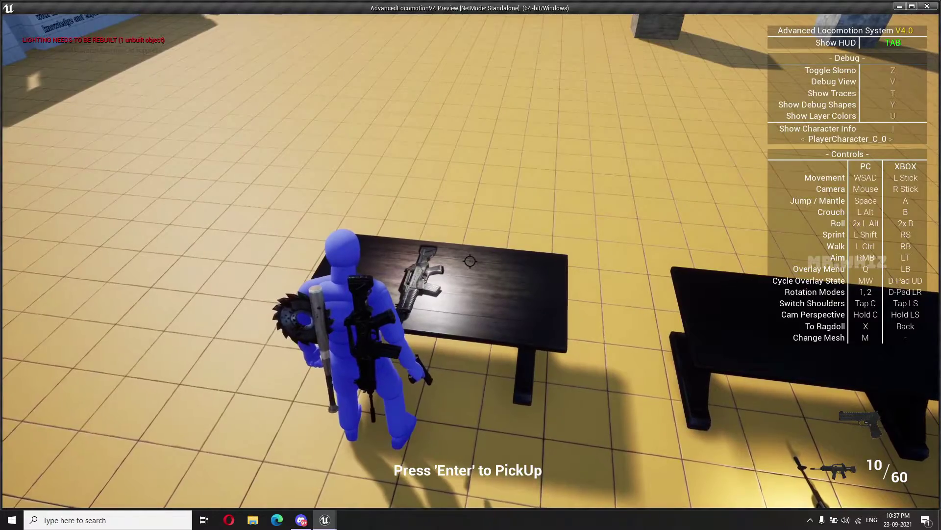
key(s)
key(w)
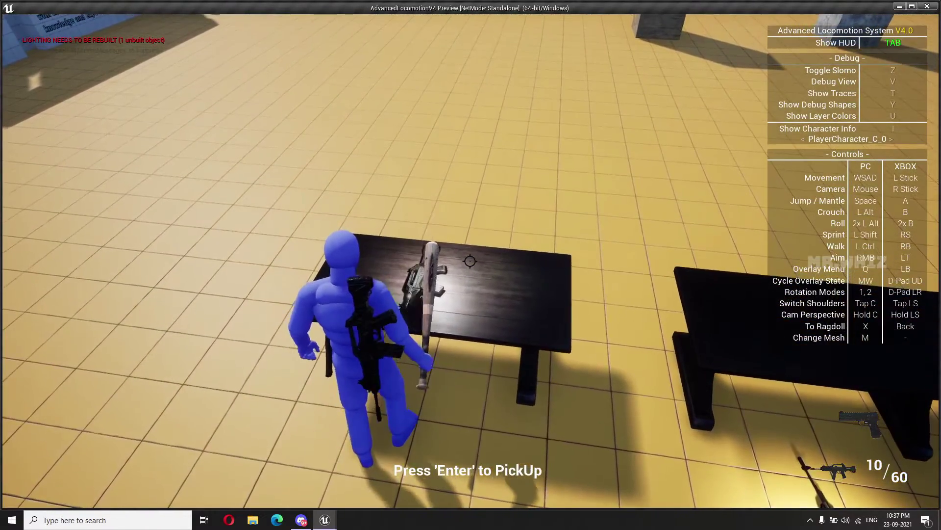
key(s)
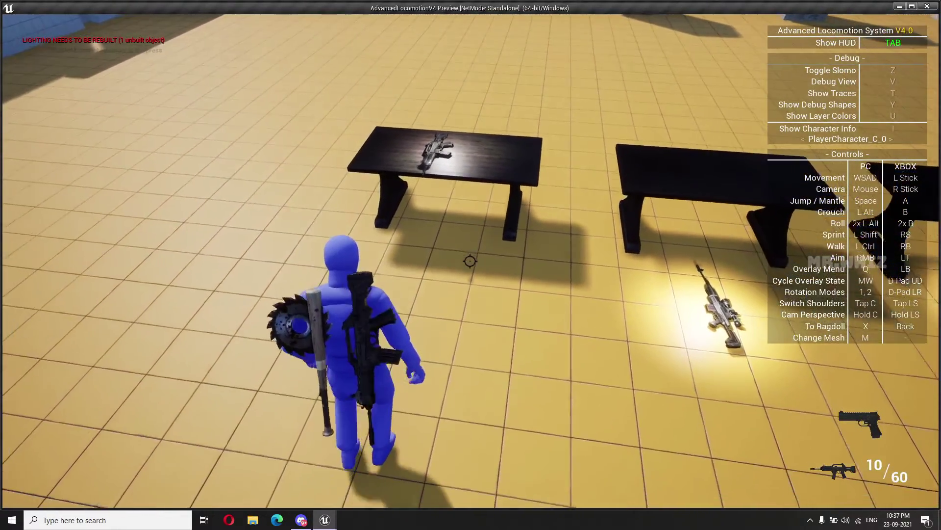
key(w)
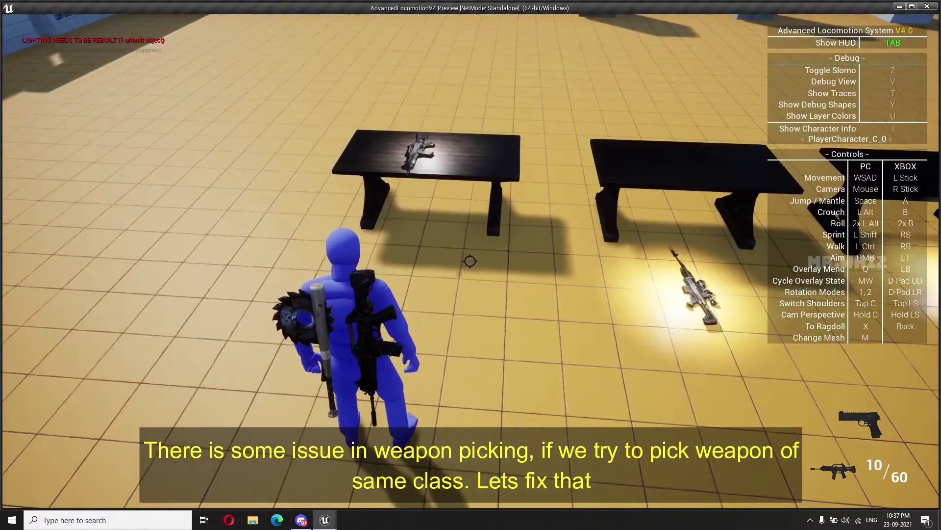
key(w)
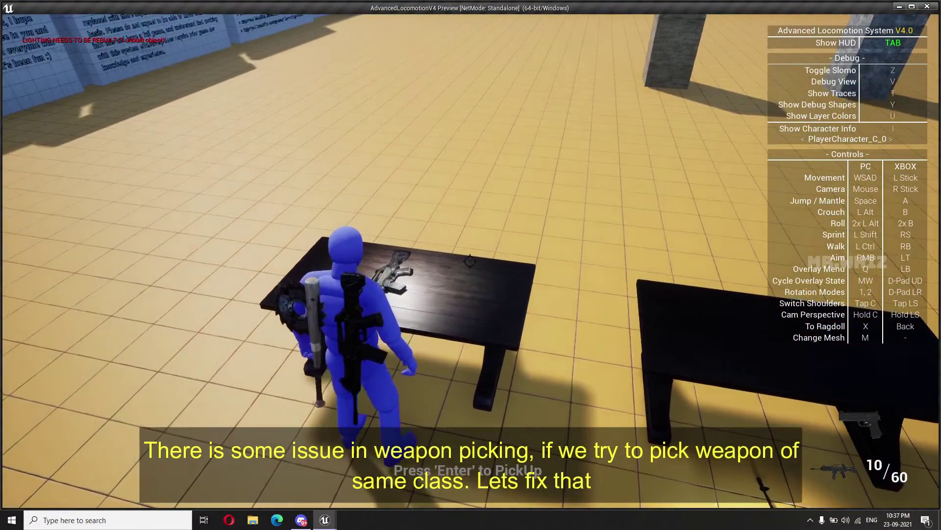
key(Return)
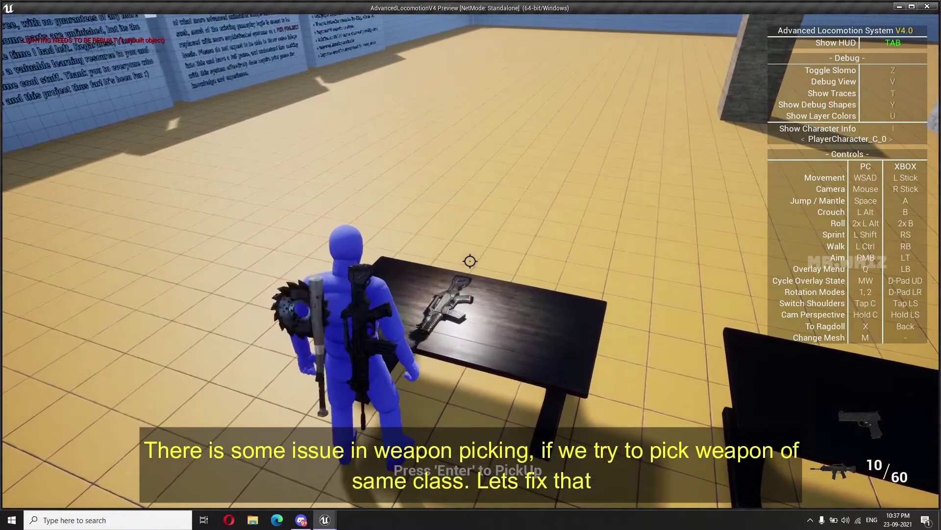
key(s)
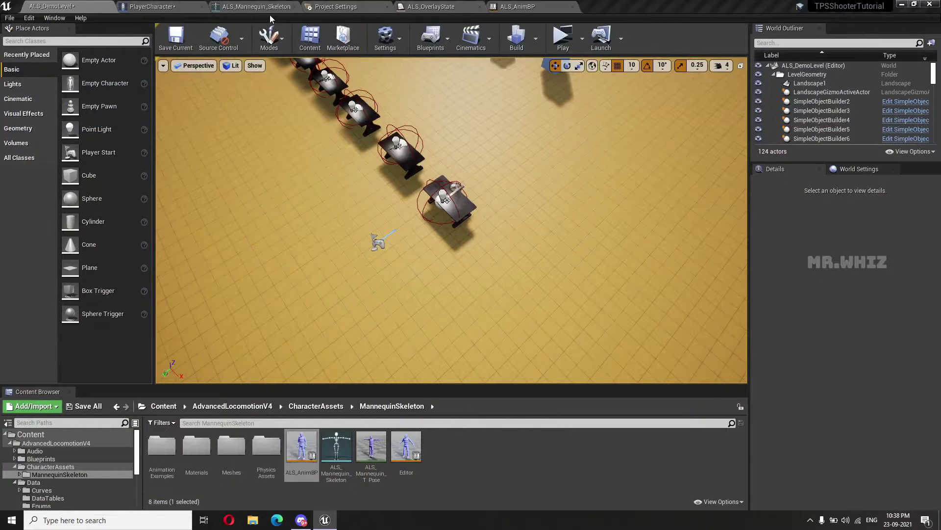
Open the PlayerCharacter blueprint's Spawn Weapon function graph and bring the SET node into view.
click(179, 11)
scroll(515, 311, down, 2)
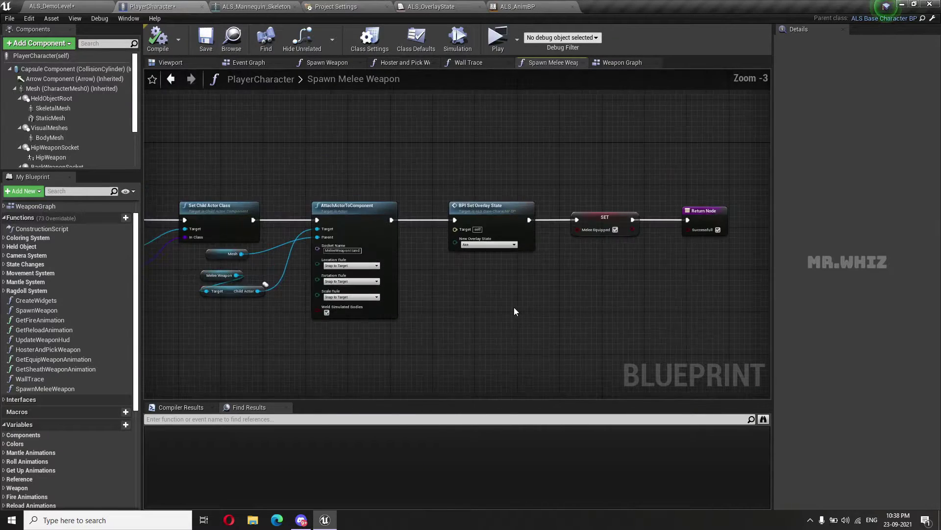
right_drag(503, 314, 617, 260)
click(323, 64)
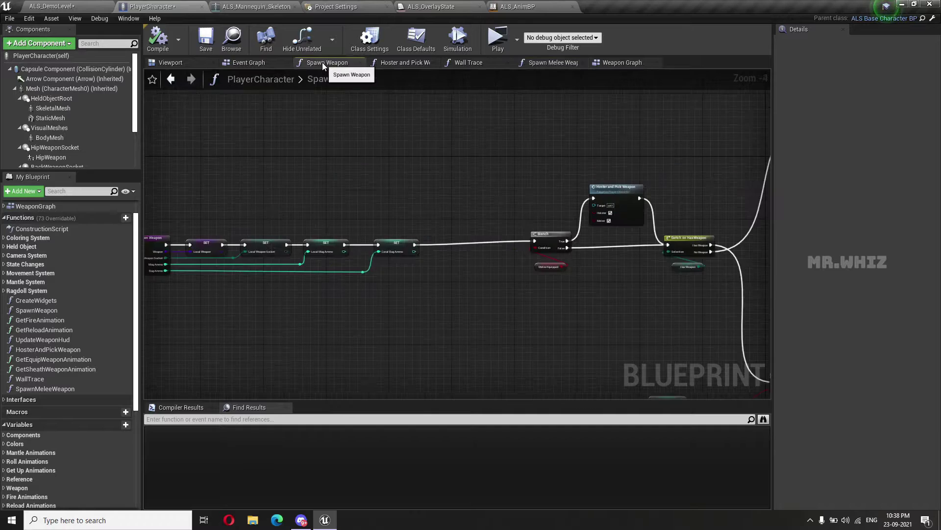
scroll(404, 294, up, 2)
scroll(431, 263, up, 3)
right_drag(466, 263, 407, 231)
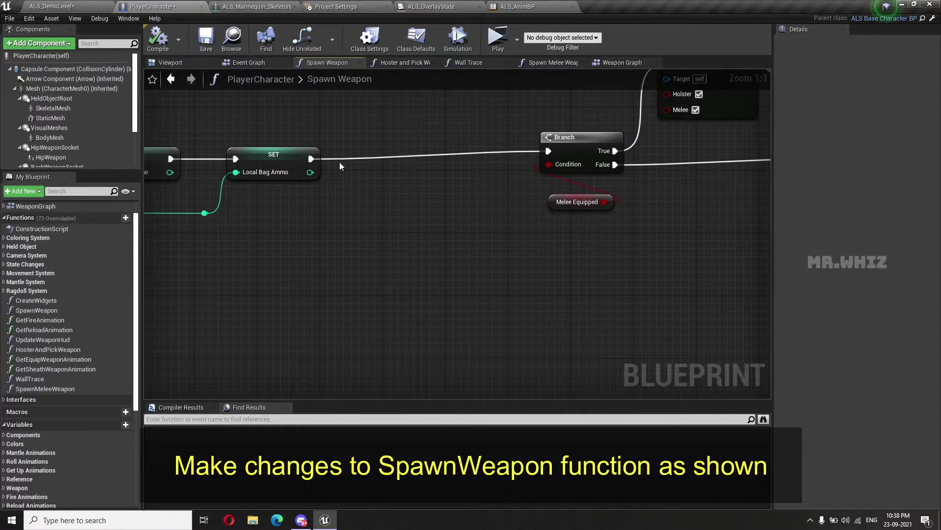
Add a Branch node from the Local Bag Ammo SET's execution pin and place it beside SET.
drag(311, 158, 424, 163)
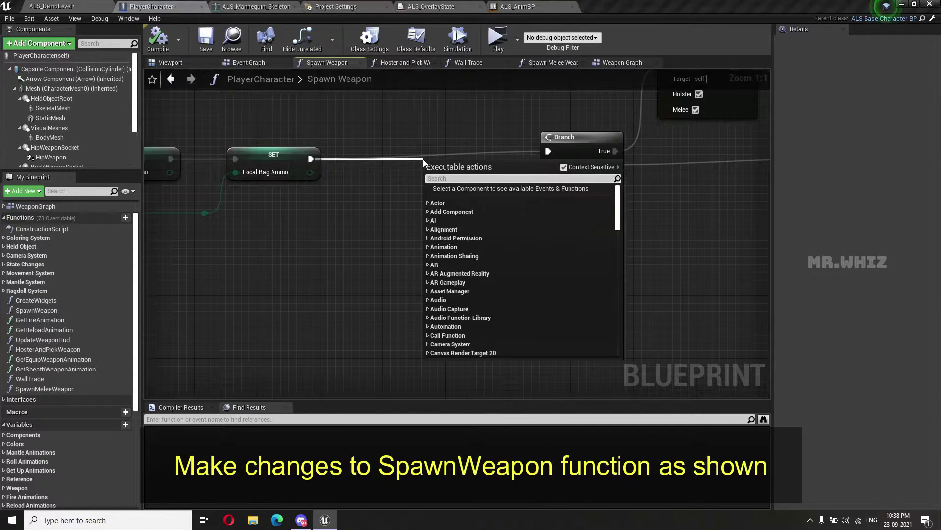
text(branch)
key(Return)
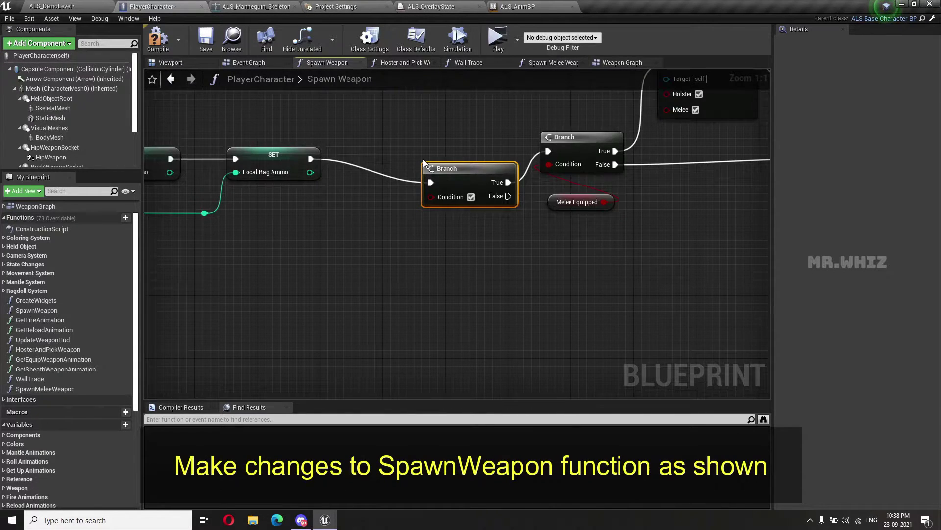
drag(437, 175, 398, 152)
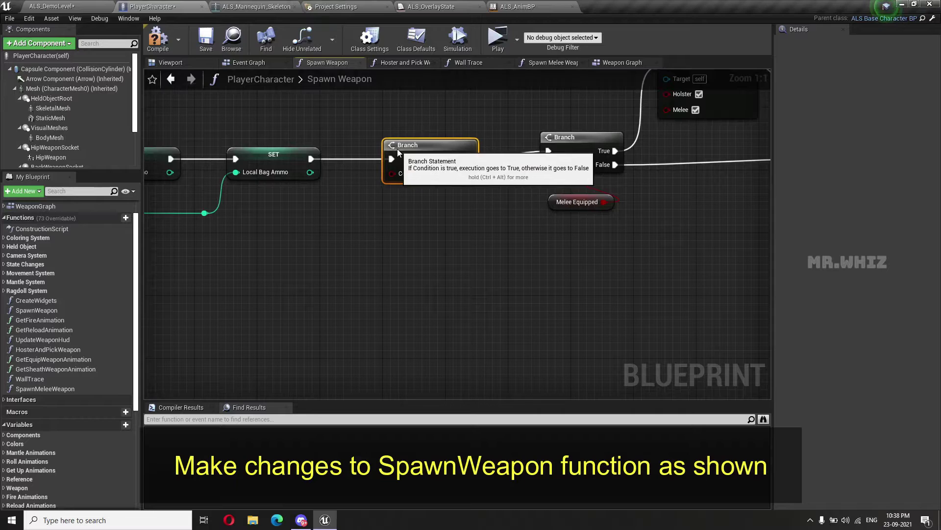
right_drag(418, 281, 432, 238)
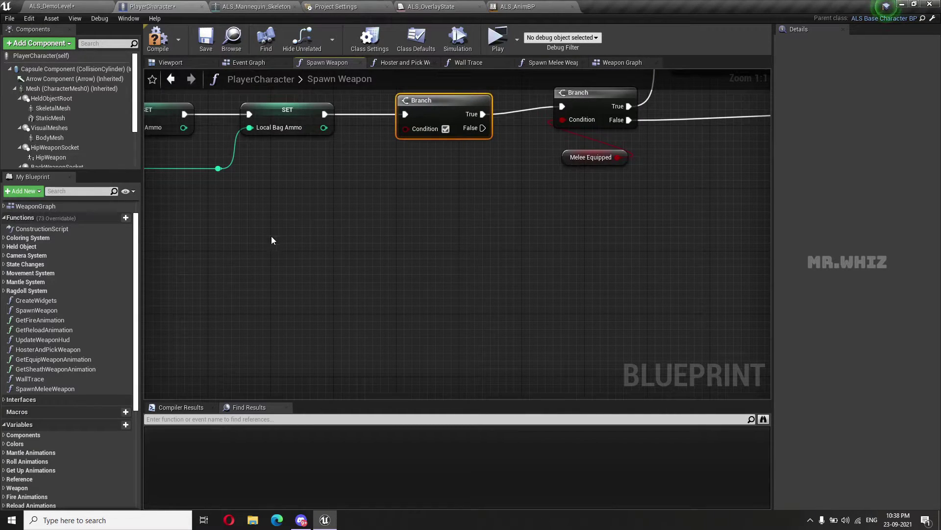
Add a Current Weapon getter feeding GetClass into an Equal (Class) node.
right_click(257, 229)
text(current)
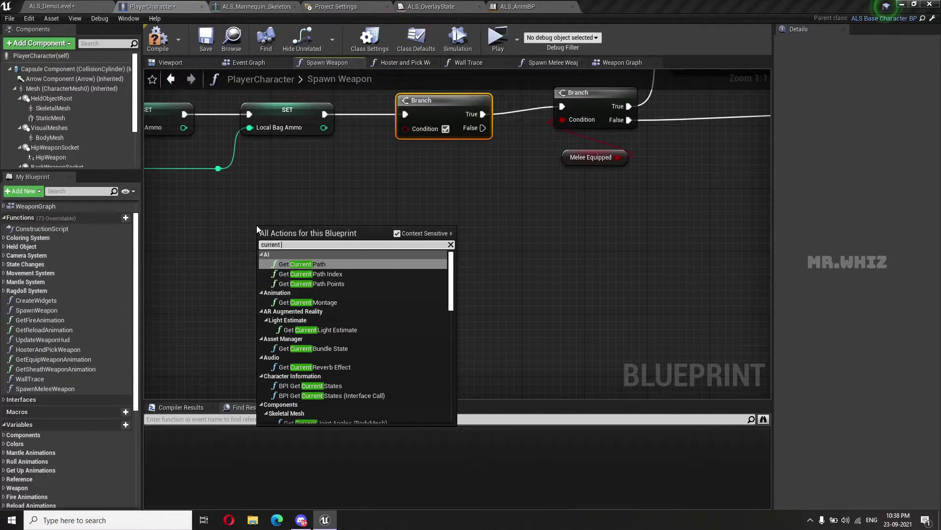
text(weapon)
key(Return)
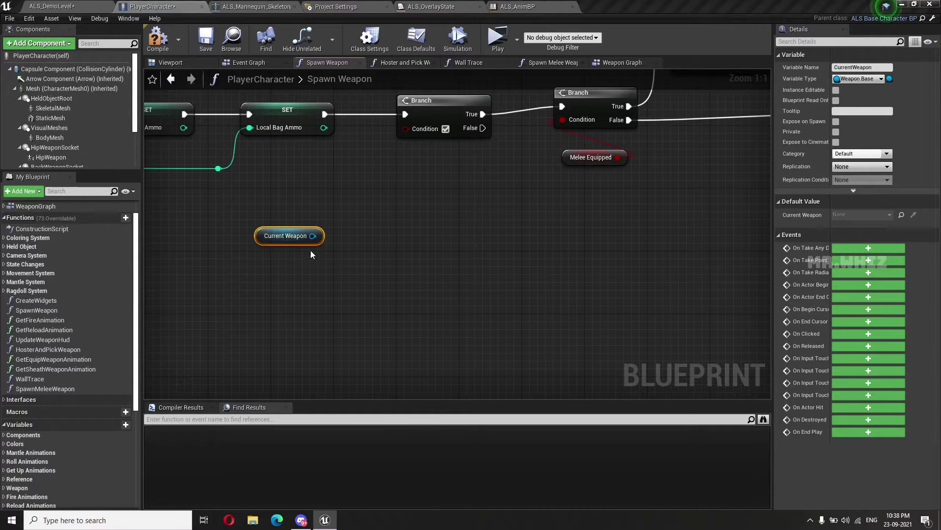
drag(312, 236, 263, 267)
text(get)
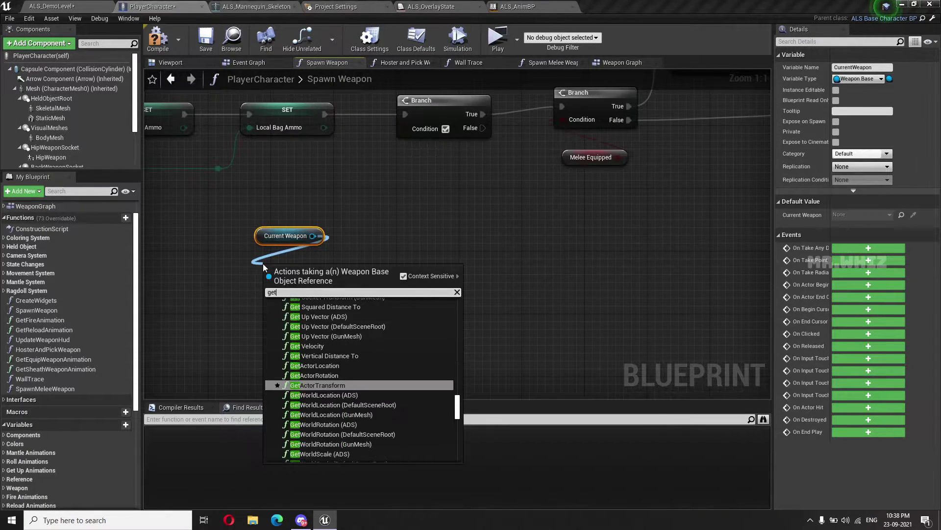
text( class)
key(Return)
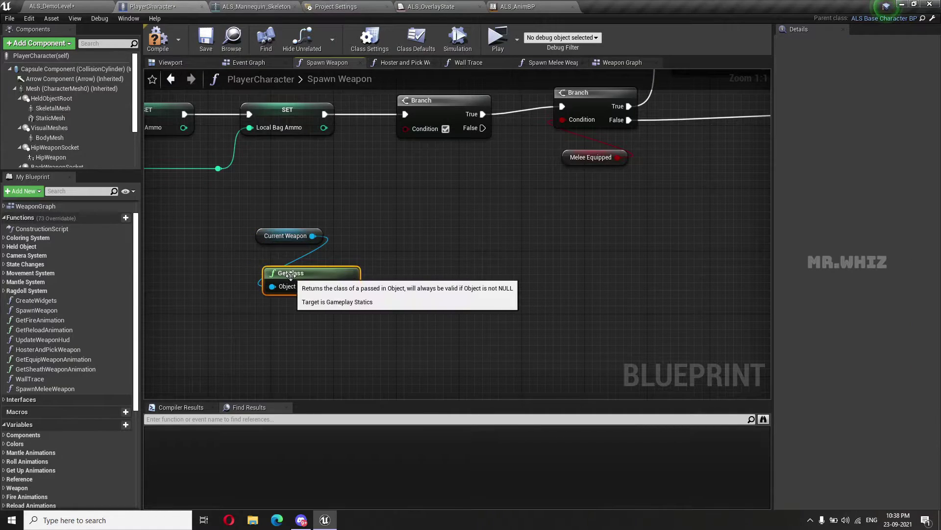
drag(342, 271, 346, 274)
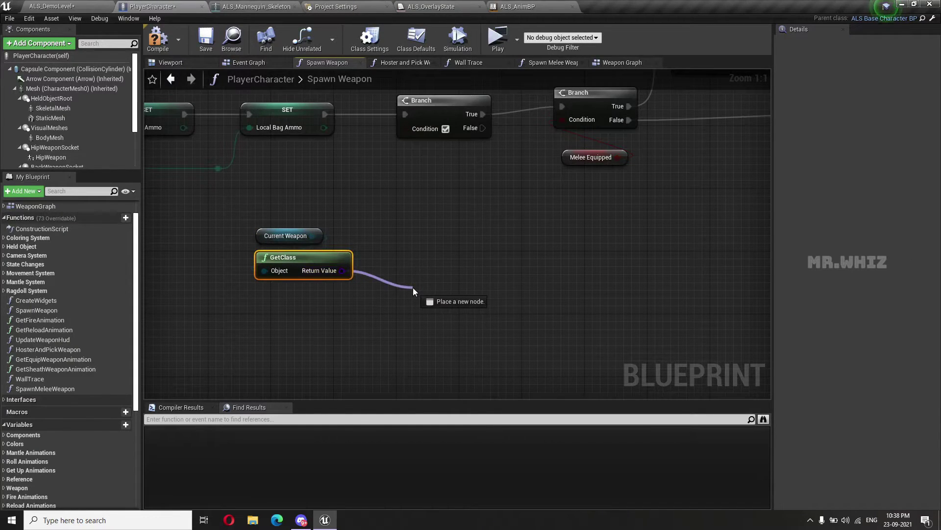
drag(413, 291, 413, 292)
text(==)
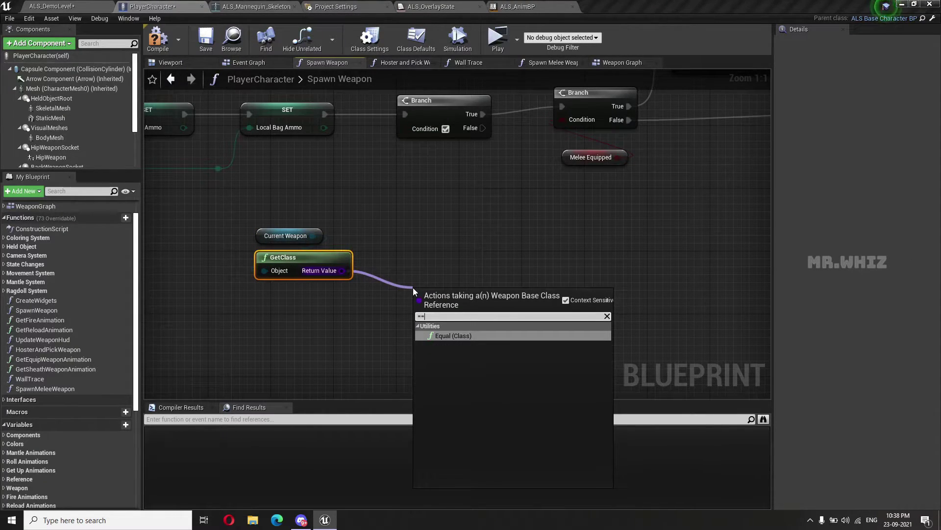
key(Return)
Add a Local Weapon getter and connect it to the equality node's second input.
right_click(270, 320)
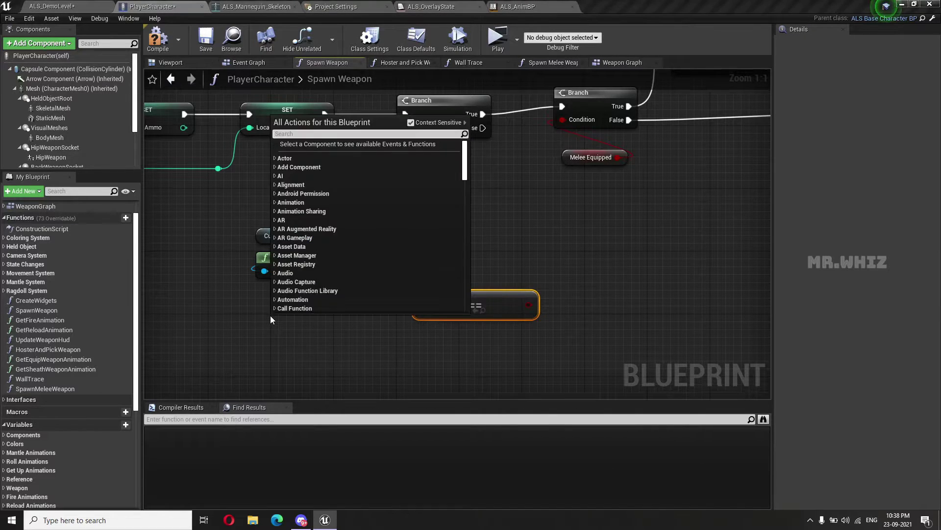
text(local weapon)
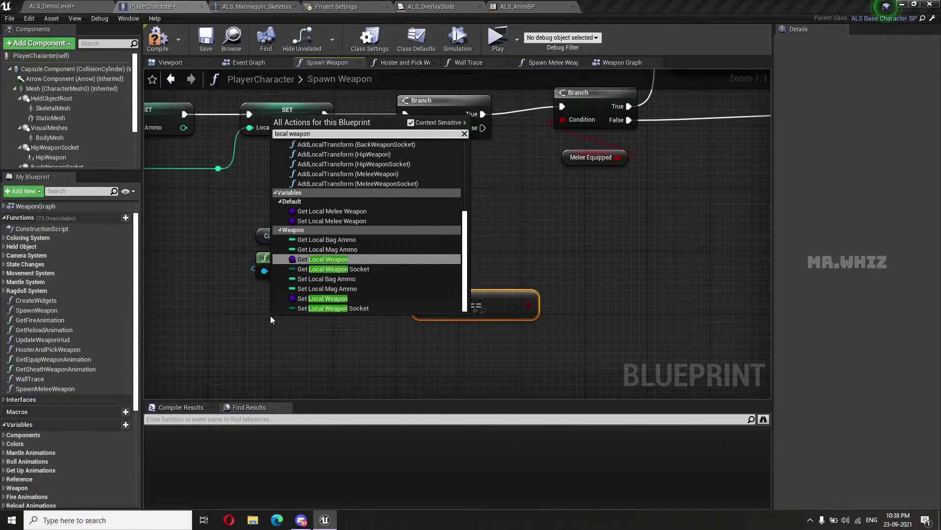
key(Return)
mouse_move(325, 322)
mouse_down()
mouse_move(422, 309)
mouse_move(449, 295)
mouse_up()
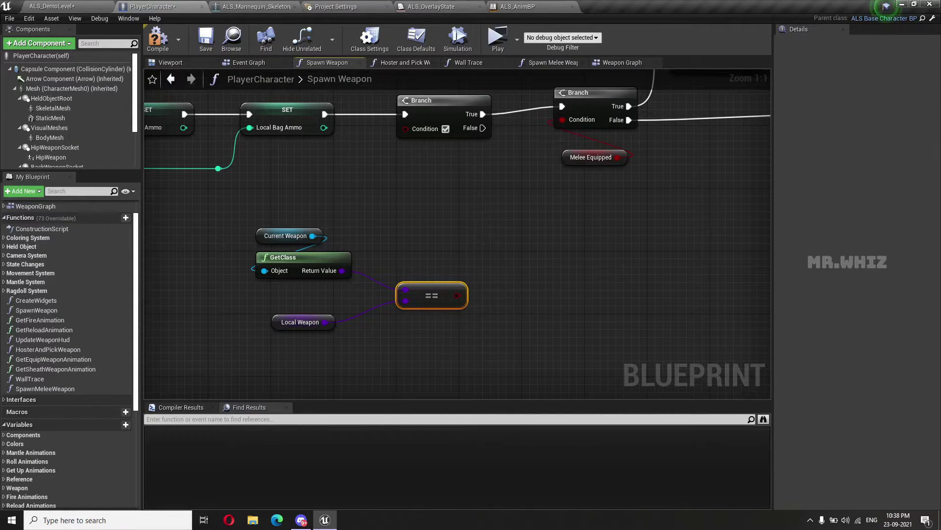
right_drag(456, 343, 461, 307)
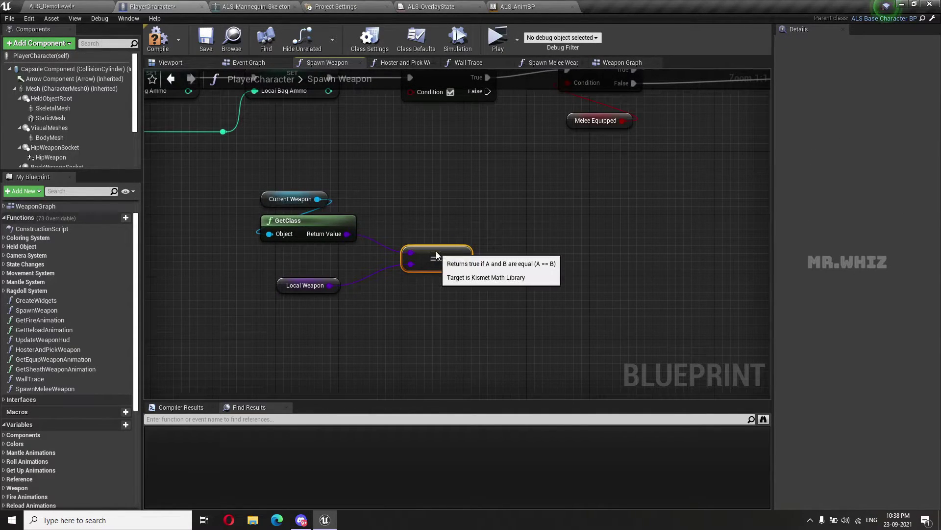
Duplicate the equality node, wire Local Weapon into it, and copy the Current Weapon and GetClass nodes.
key(ctrl+c)
key(ctrl+v)
drag(488, 261, 457, 316)
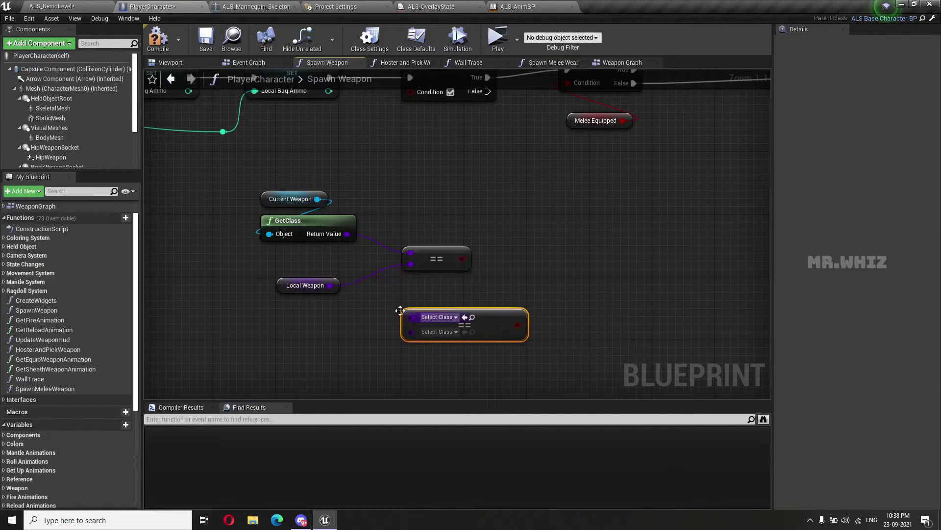
drag(335, 291, 337, 291)
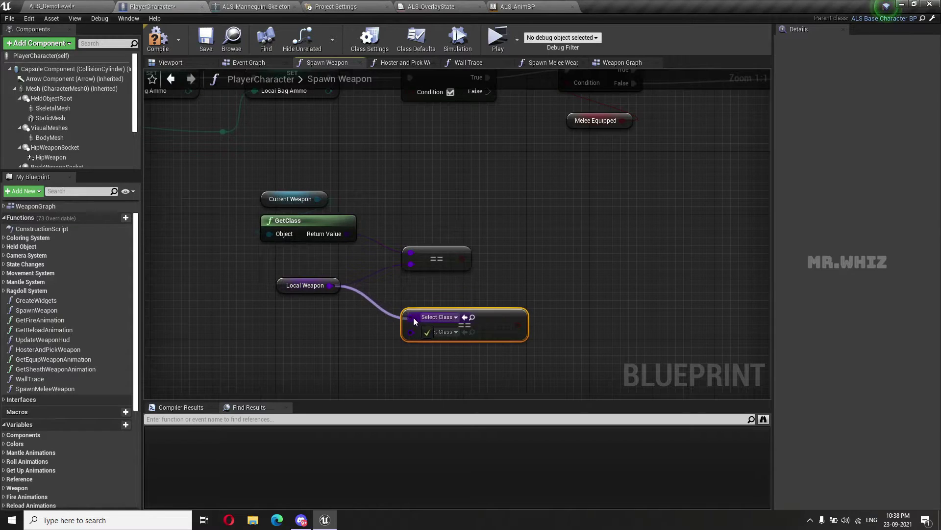
drag(413, 322, 412, 318)
drag(270, 187, 295, 226)
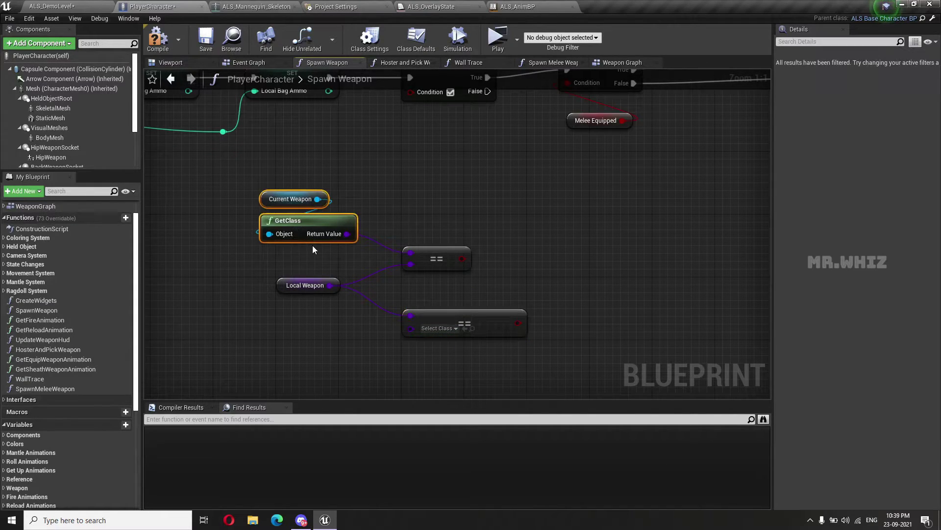
key(ctrl+c)
key(ctrl+v)
Change the copied getter to HolsterWeapon and wire its class into the second equality node.
drag(386, 259, 346, 338)
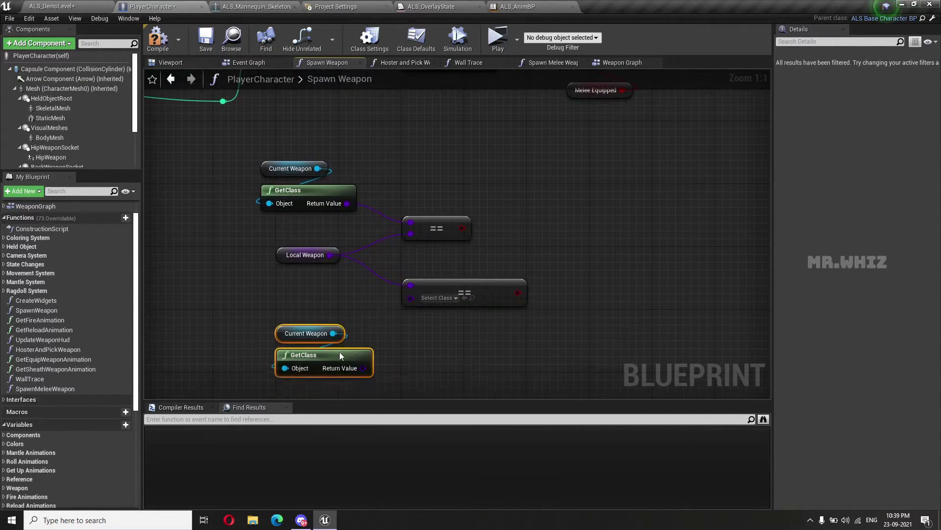
scroll(96, 442, down, 5)
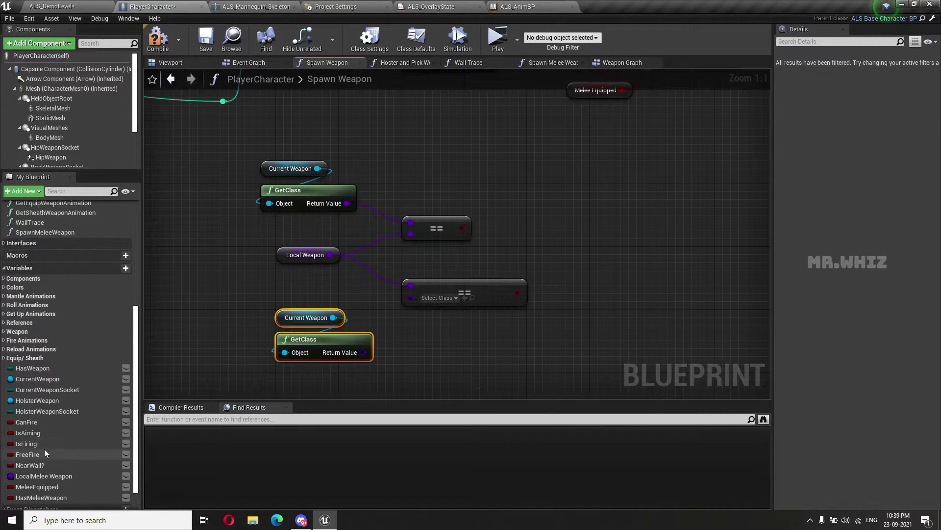
drag(30, 405, 287, 325)
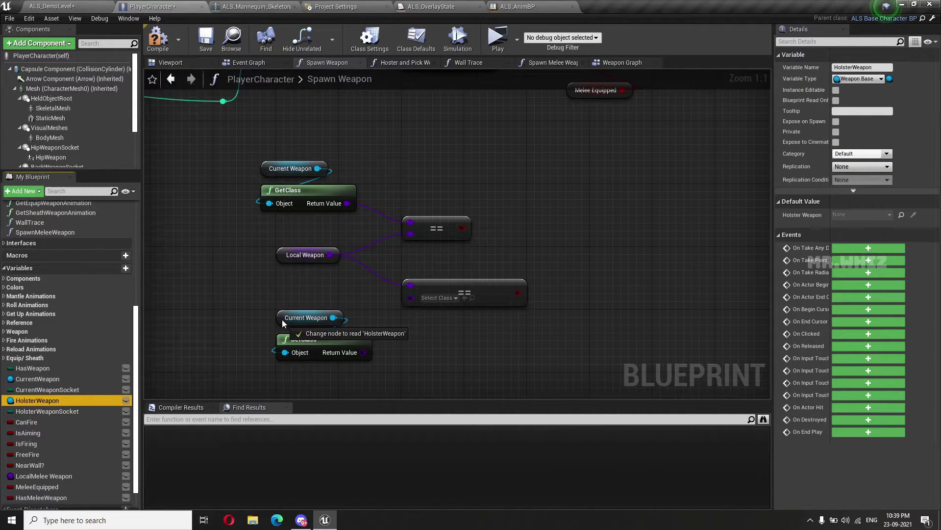
drag(361, 353, 411, 298)
right_drag(468, 369, 410, 353)
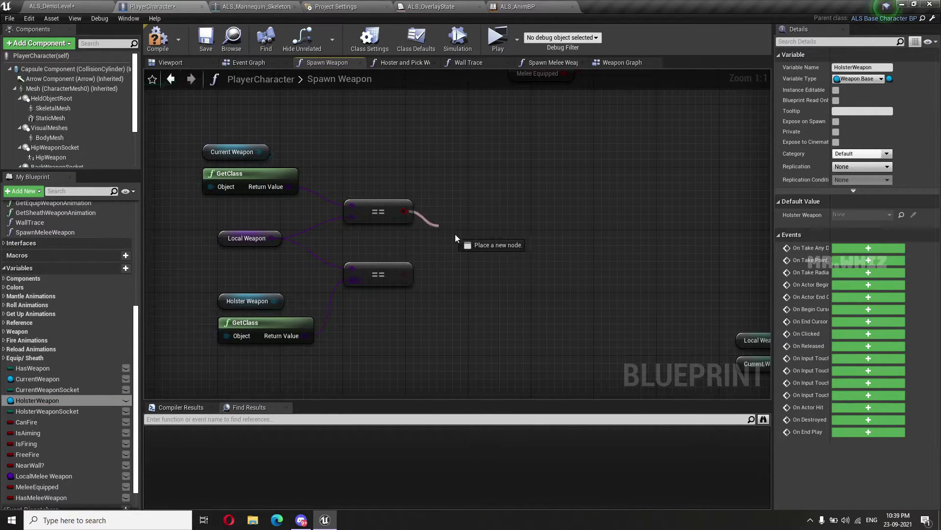
Combine both equality results in an OR Boolean node and shift the check nodes left.
drag(456, 238, 460, 242)
text(or)
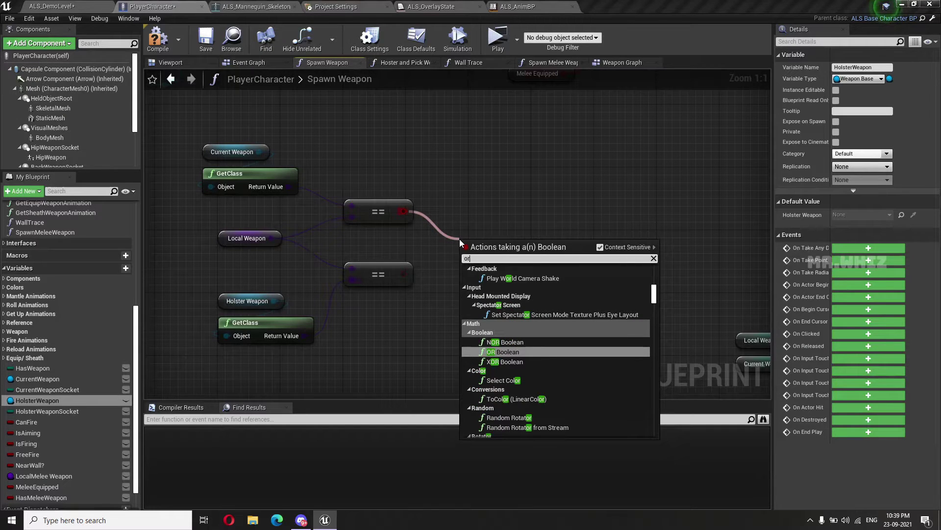
key(Return)
drag(404, 276, 472, 259)
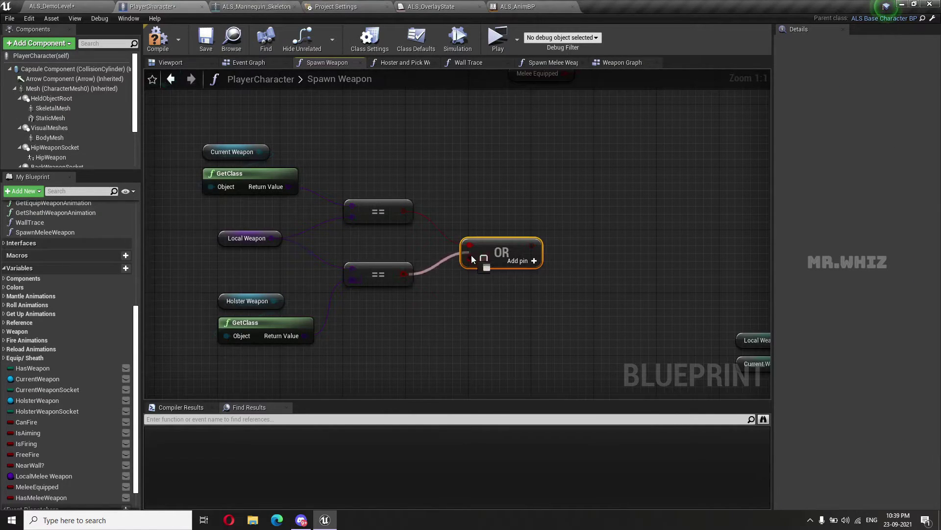
mouse_move(564, 217)
right_down()
mouse_move(474, 282)
mouse_move(547, 219)
mouse_move(553, 233)
right_up()
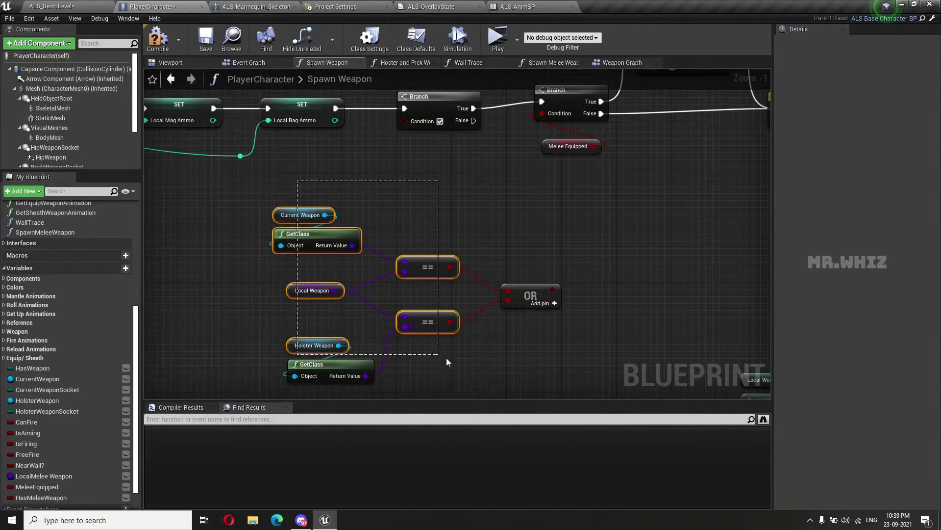
drag(524, 298, 525, 297)
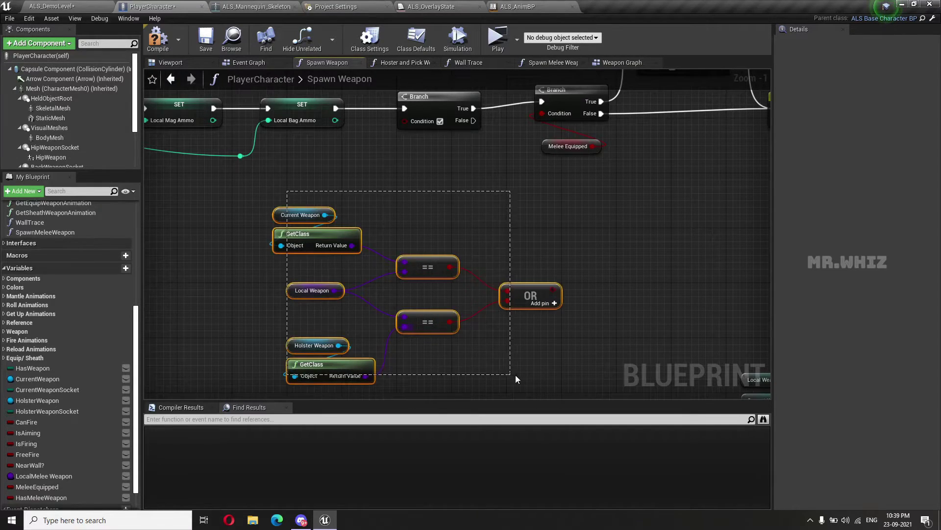
drag(516, 379, 516, 378)
drag(530, 289, 373, 285)
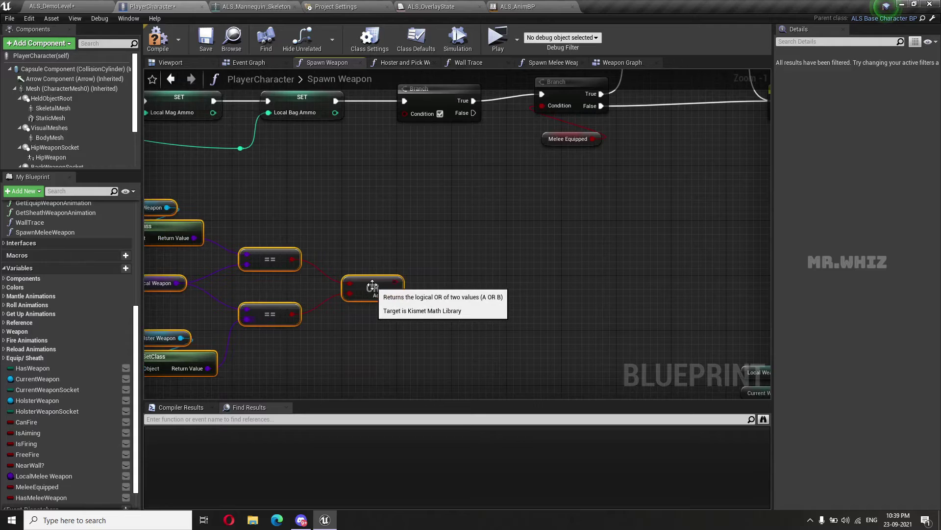
click(399, 288)
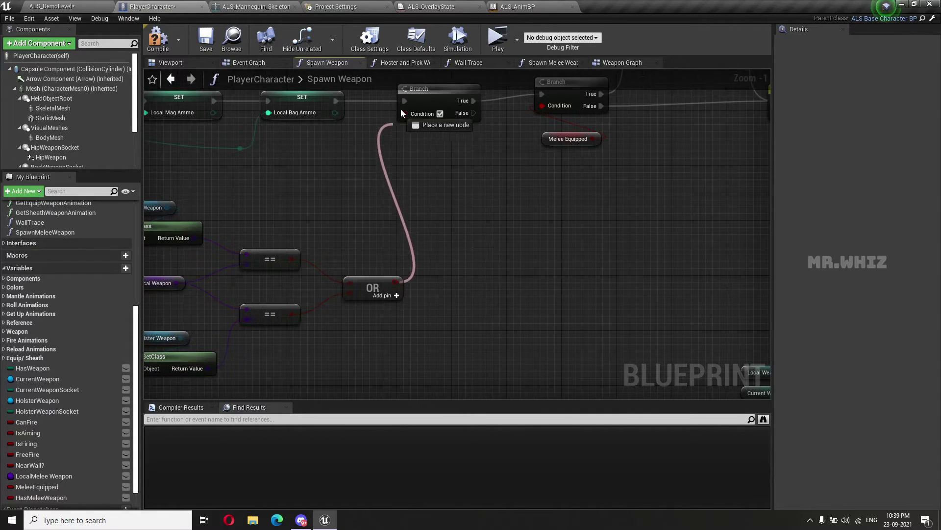
Tidy the Current Weapon and GetClass nodes and compare the OR check with the existing Holster Weapon check.
right_drag(499, 174, 448, 271)
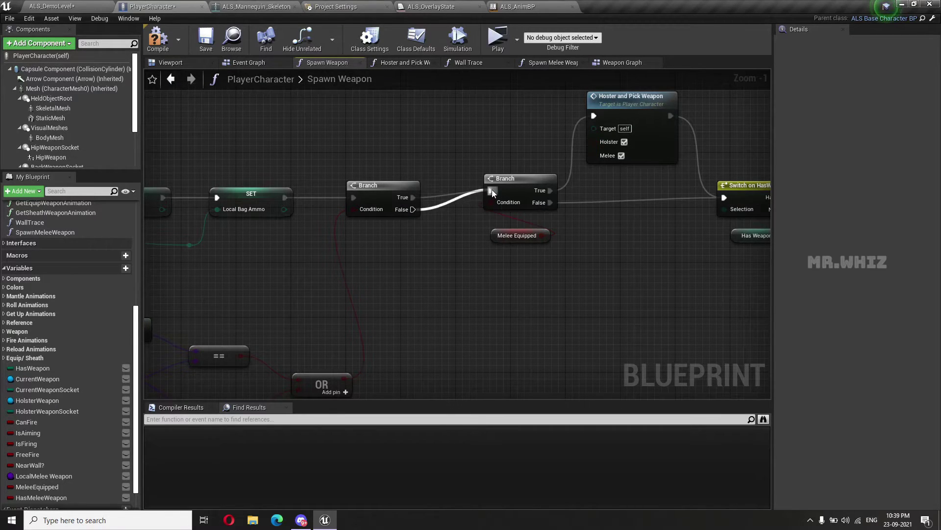
right_drag(434, 200, 588, 140)
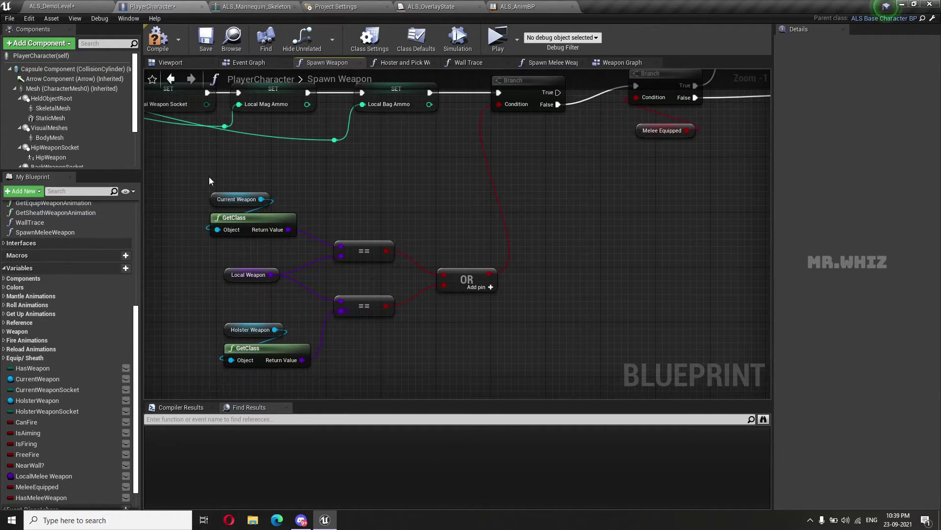
drag(255, 231, 269, 237)
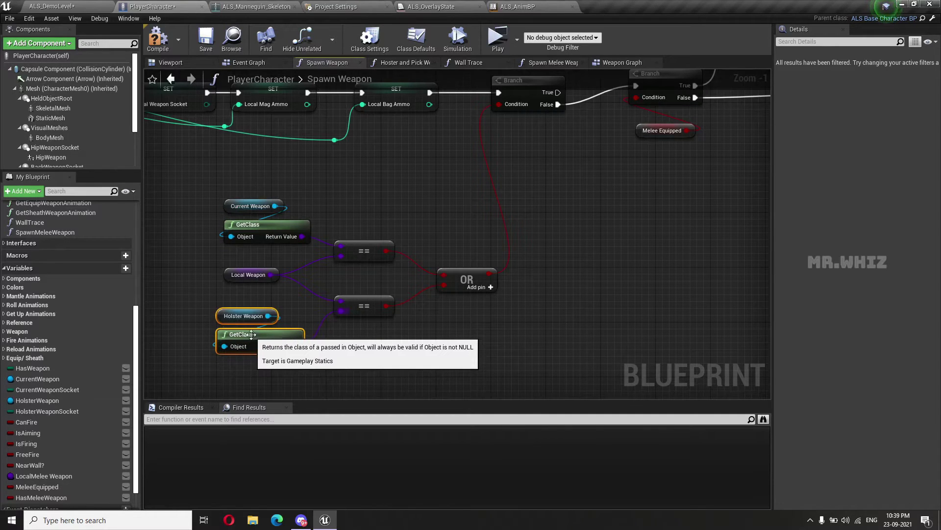
right_drag(248, 338, 378, 284)
scroll(447, 262, down, 4)
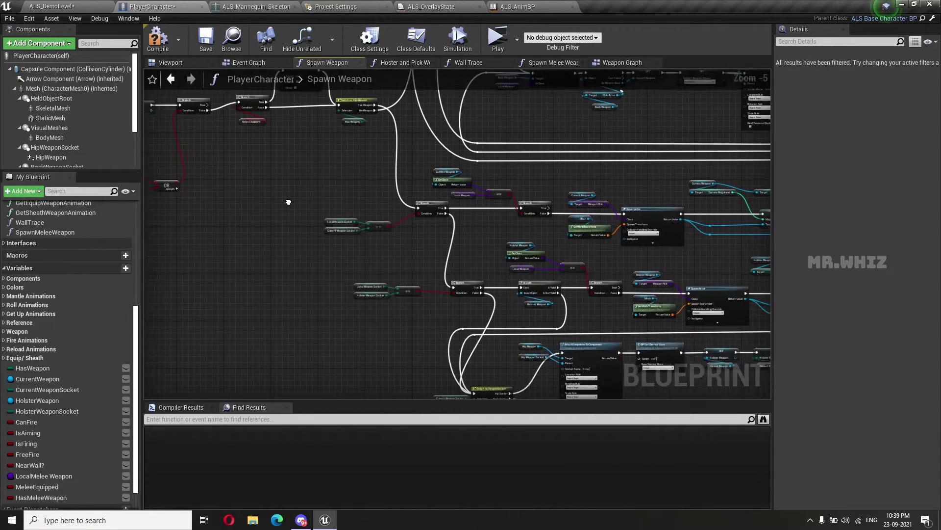
scroll(441, 221, up, 4)
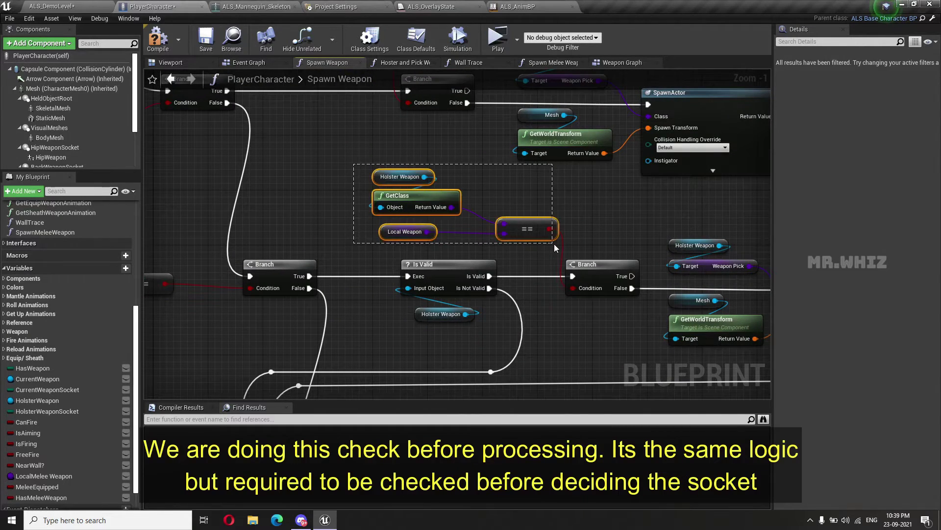
right_drag(349, 139, 419, 268)
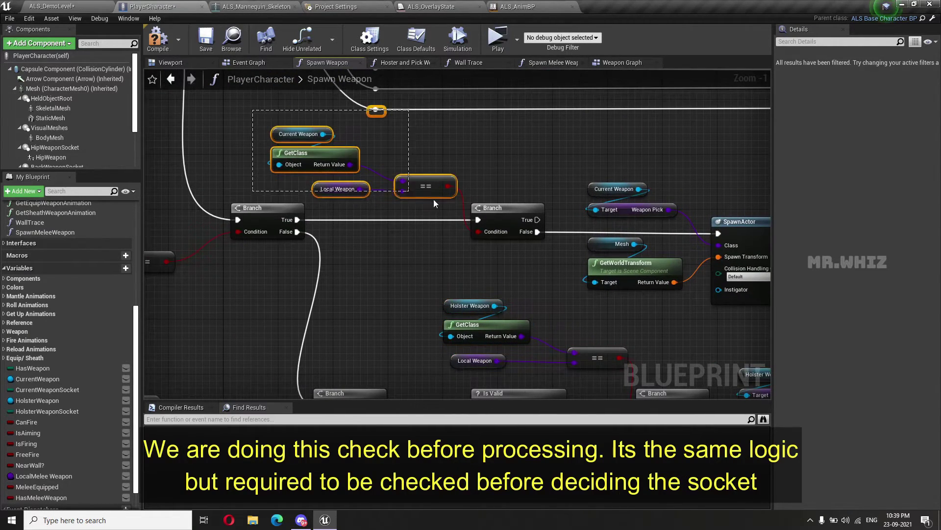
scroll(418, 265, down, 2)
scroll(387, 243, down, 2)
scroll(356, 221, down, 1)
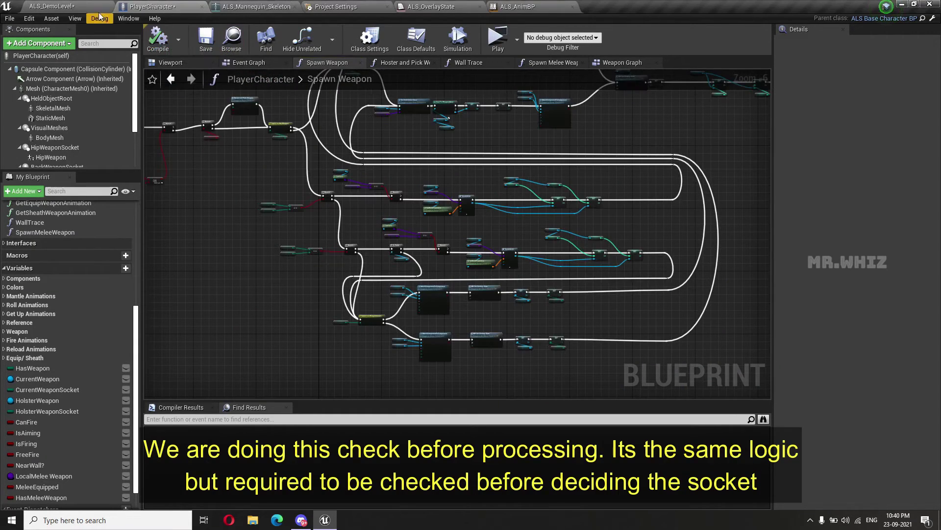
Play ALS_DemoLevel and walk the mannequin past the tables, picking up the pistol and rifle.
key(ctrl+Tab)
key(alt+p)
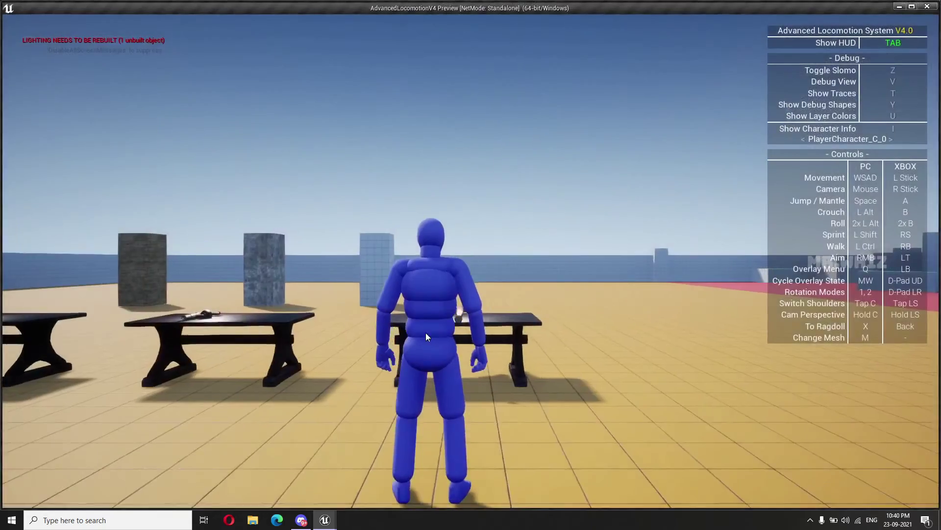
key(w)
key(Return)
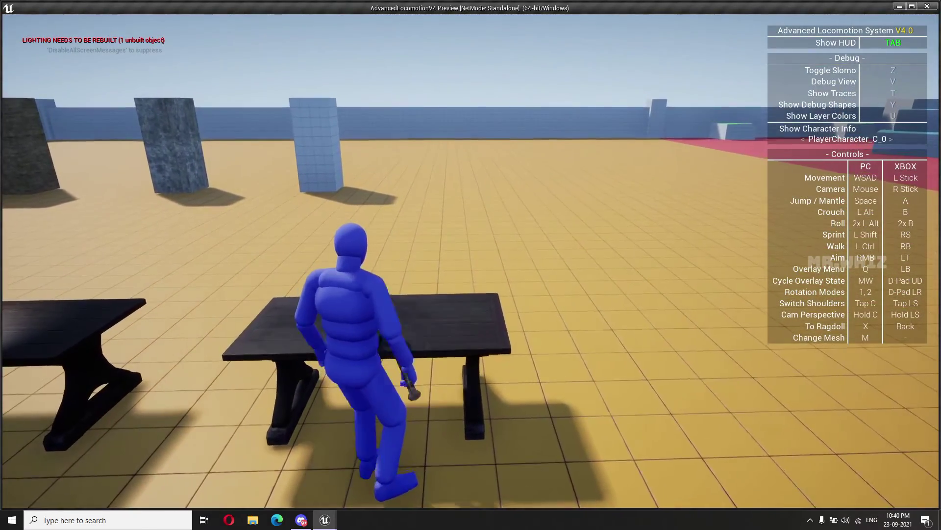
key(w)
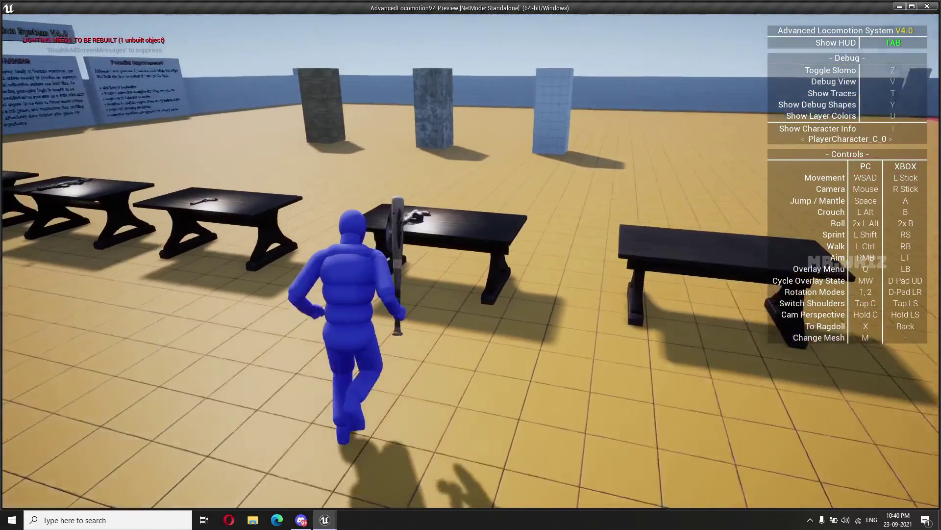
key(w)
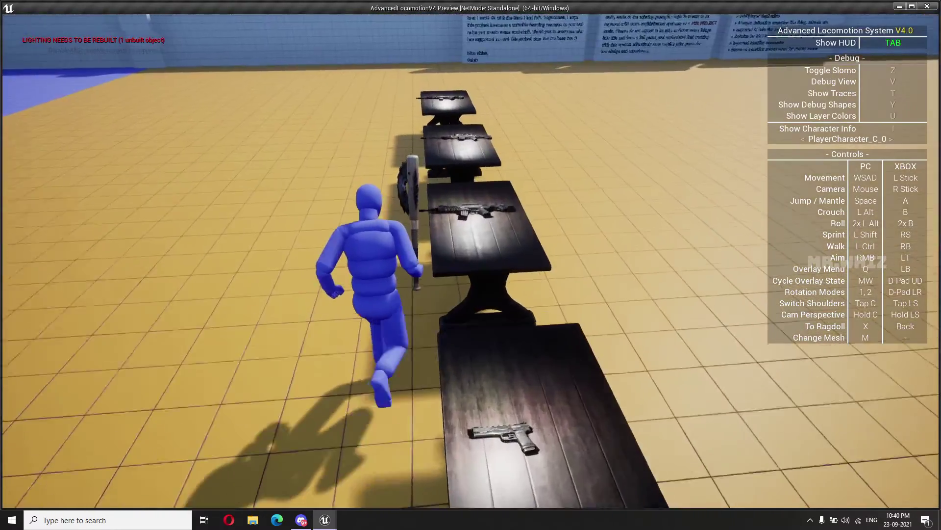
key(w)
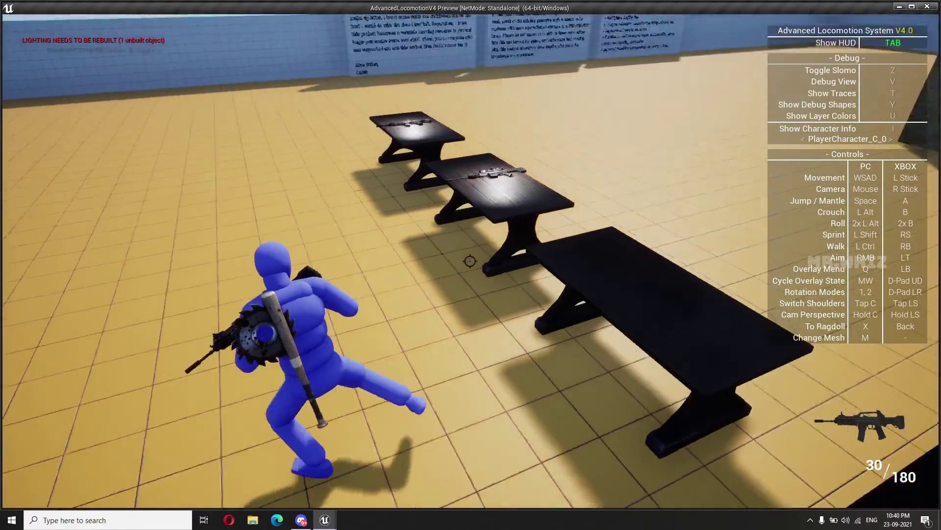
key(w)
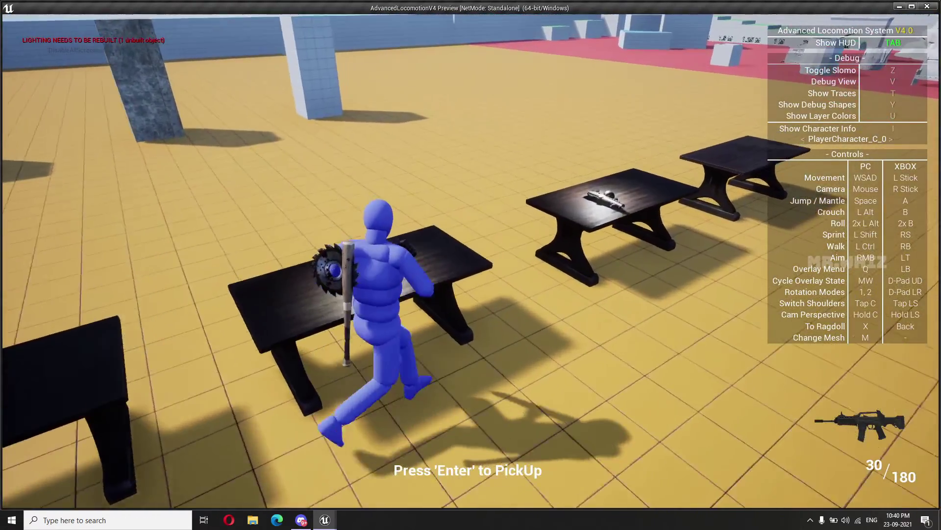
key(Return)
key(w)
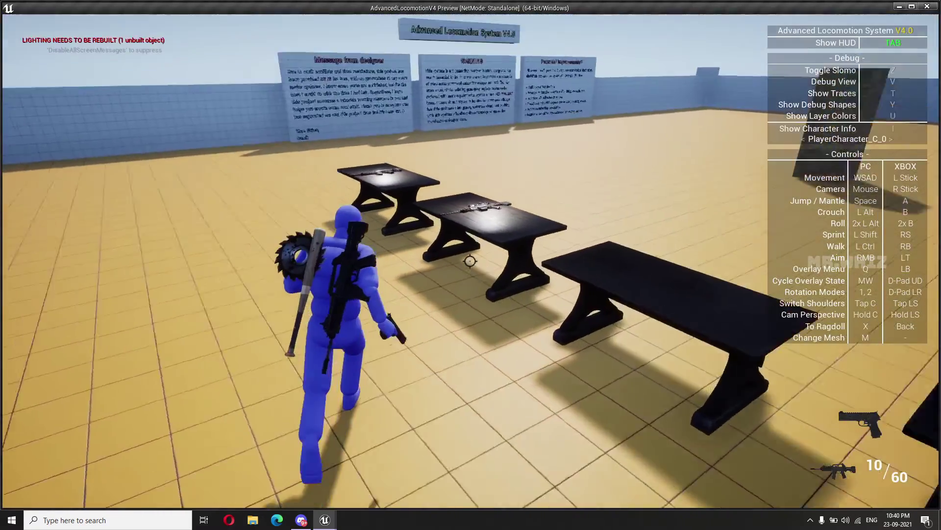
key(w)
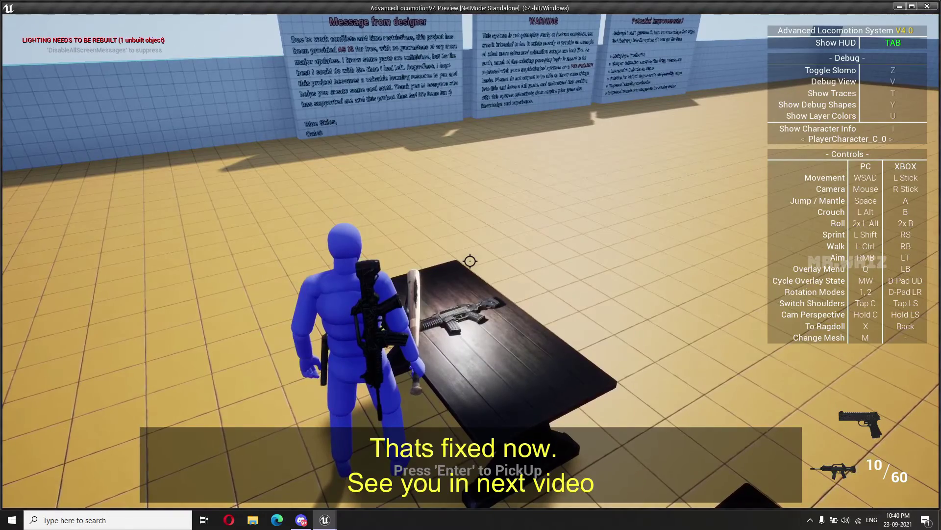
key(w)
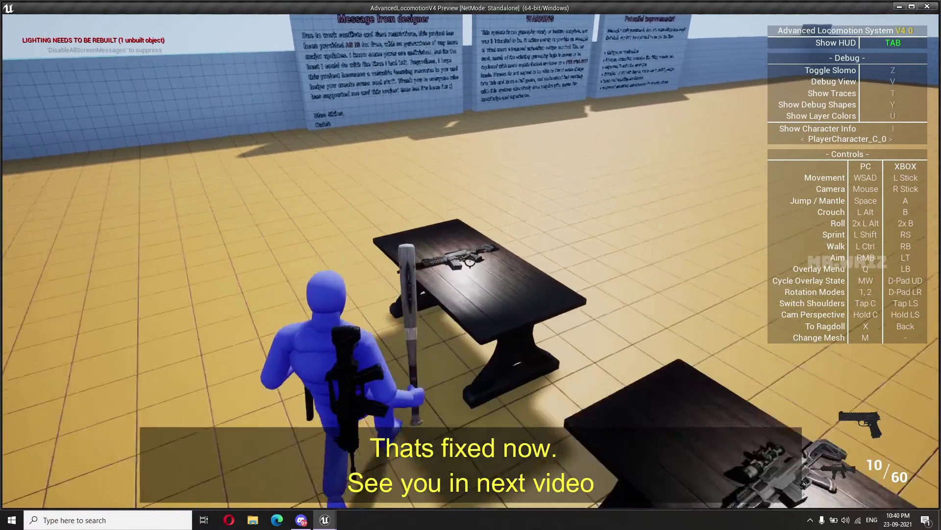